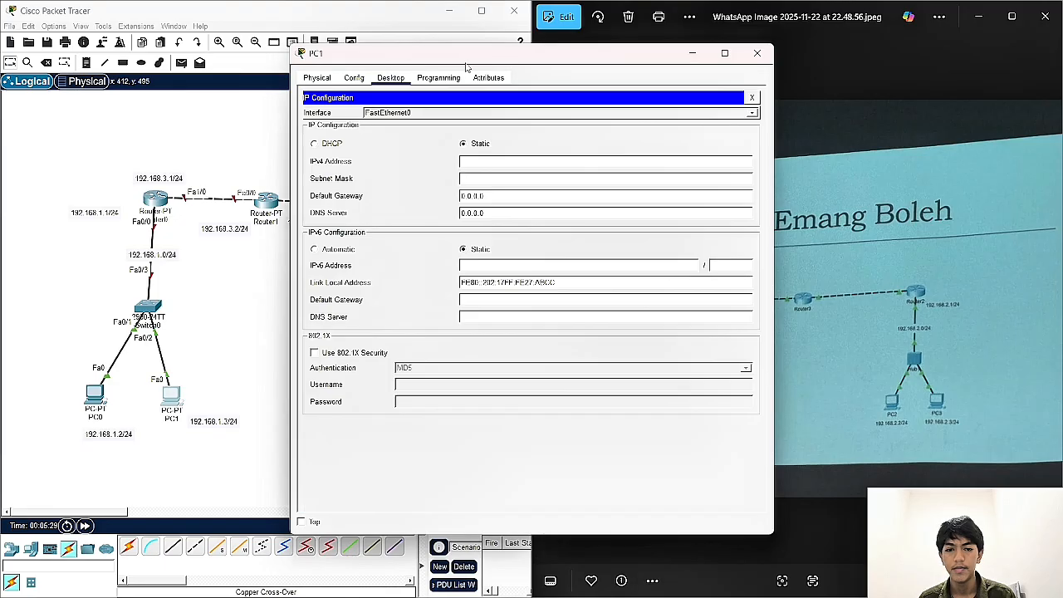
Step: Give PC1 the static IPv4 address 192.168.1.3, subnet mask 255.255.255.0 and default gateway 192.168.1.1
{"action": "left_click_drag", "start_coordinate": [469, 59], "coordinate": [634, 65]}
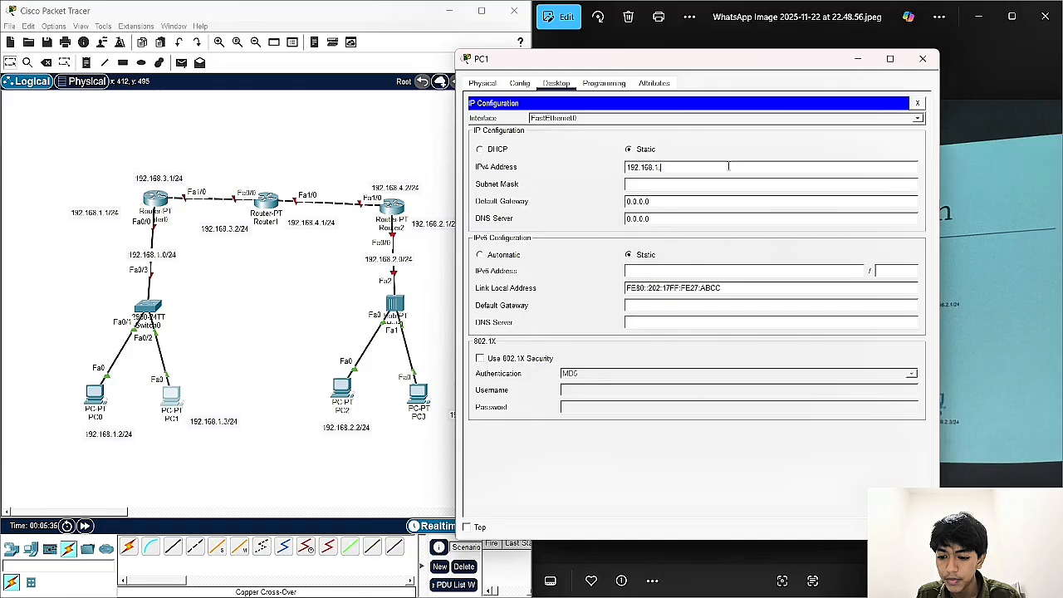
{"action": "key", "text": "Tab"}
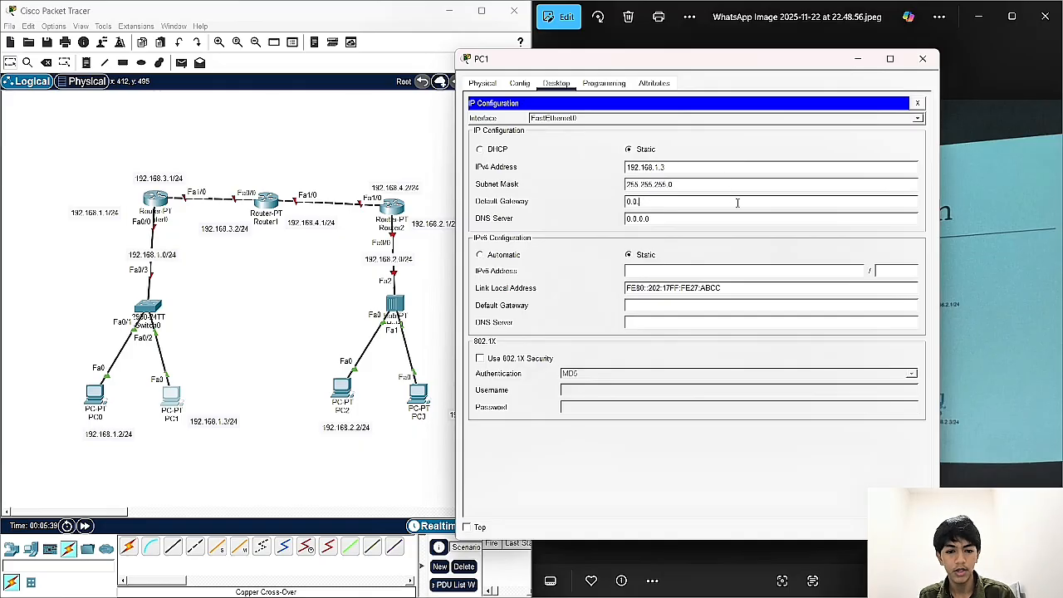
{"action": "left_click", "coordinate": [737, 202]}
{"action": "type", "text": "192.168"}
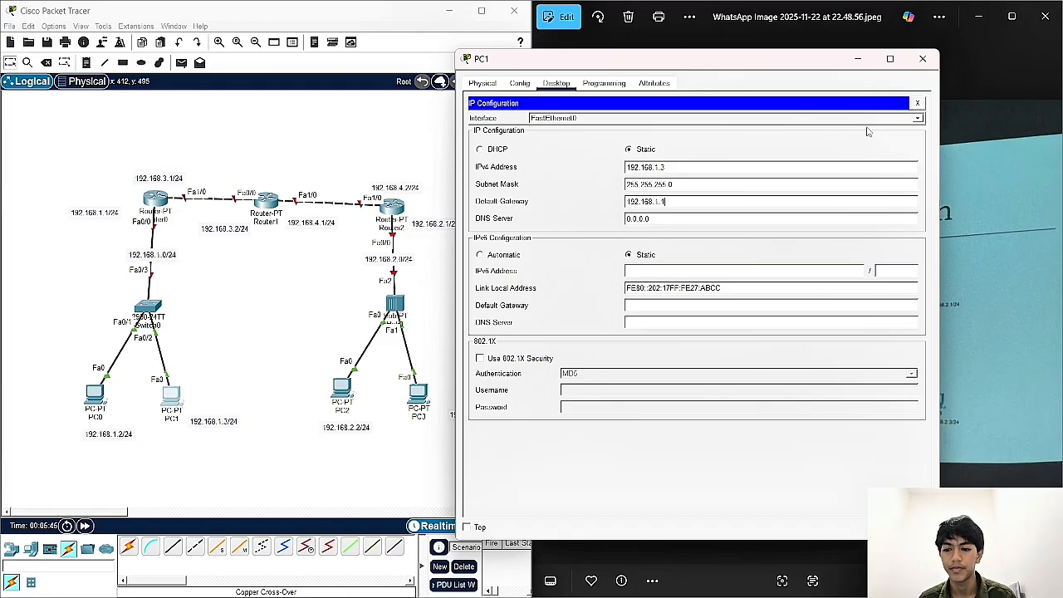
{"action": "left_click", "coordinate": [924, 59]}
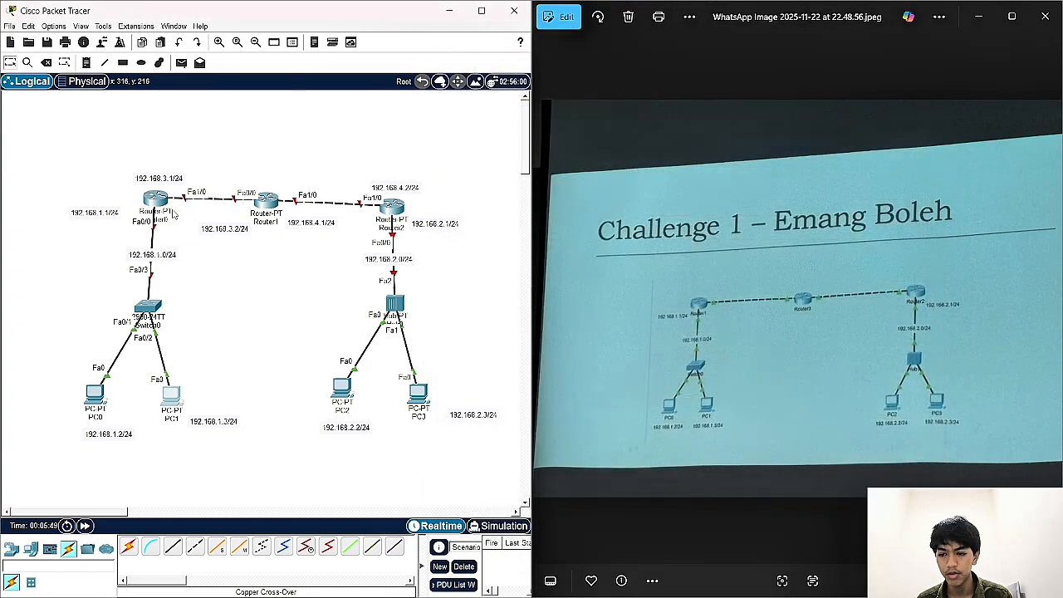
Step: Assign IPv4 address 192.168.1.1 with subnet mask 255.255.255.0 to Router0's FastEthernet0/0 interface
{"action": "left_click", "coordinate": [156, 198]}
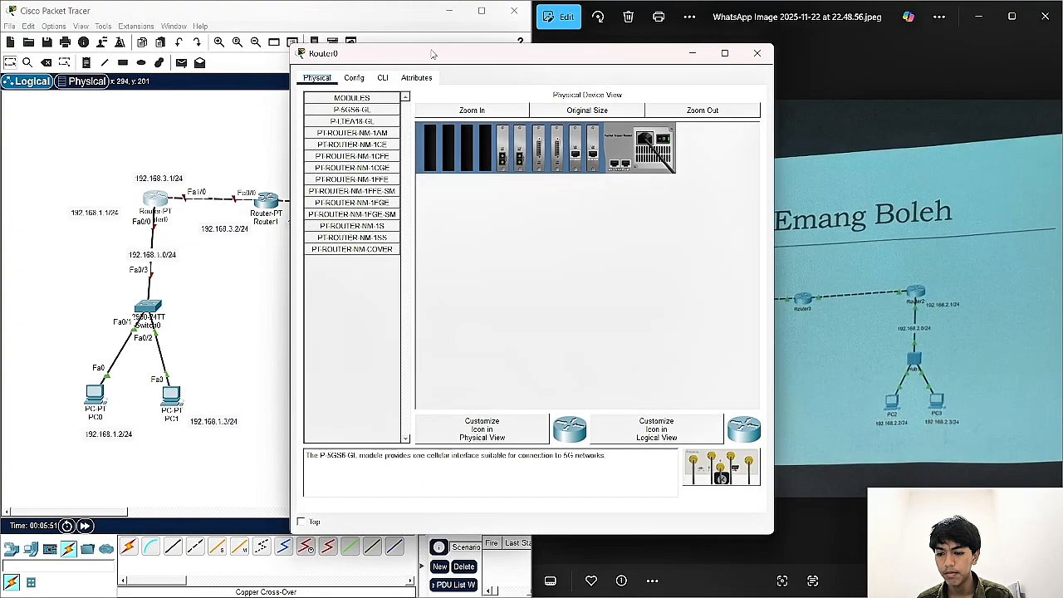
{"action": "left_click_drag", "start_coordinate": [432, 53], "coordinate": [574, 75]}
{"action": "left_click", "coordinate": [496, 99]}
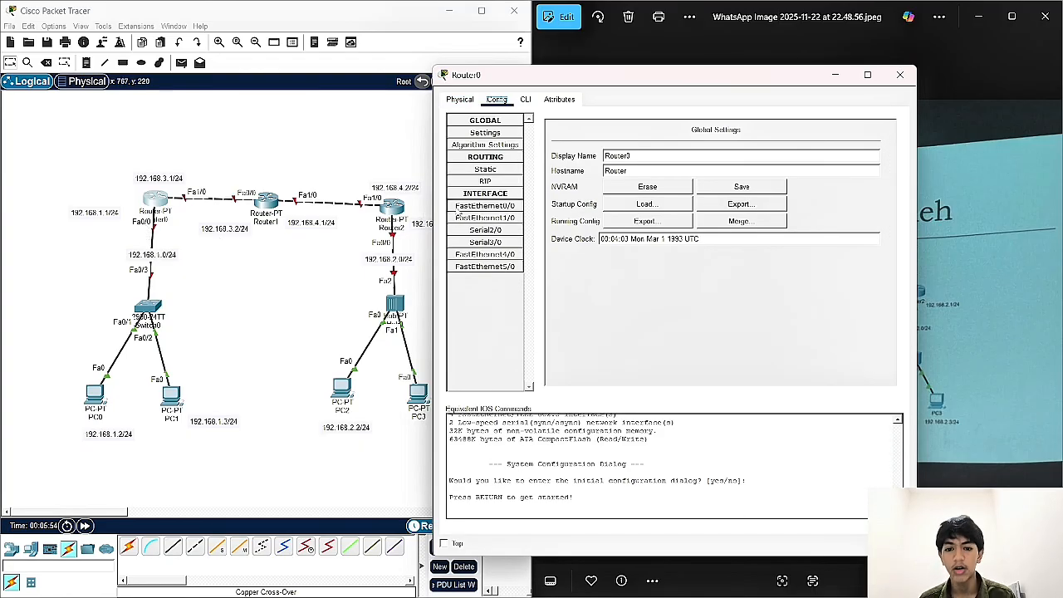
{"action": "left_click", "coordinate": [458, 207]}
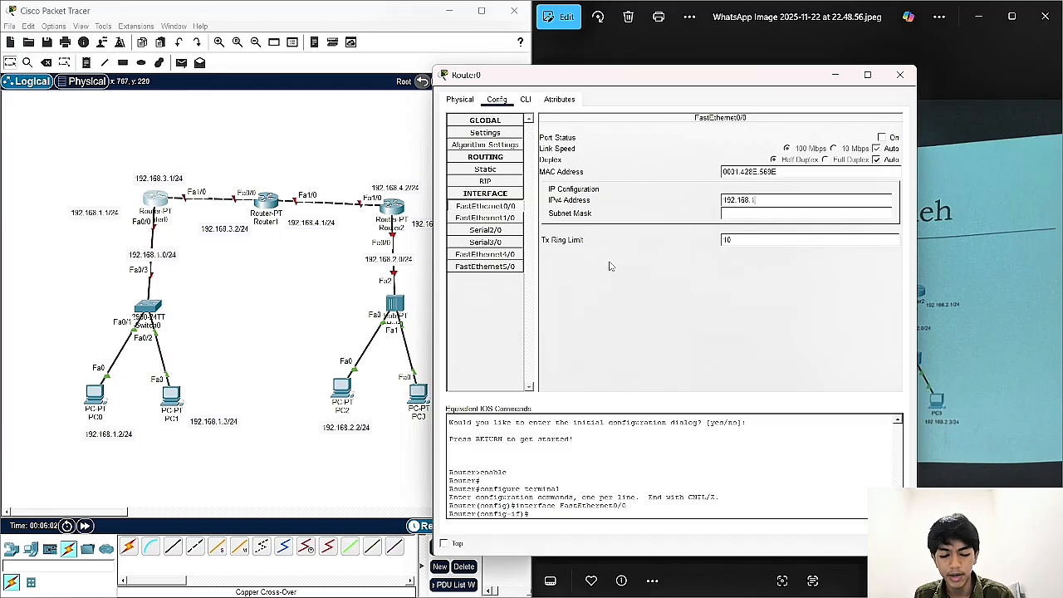
{"action": "key", "text": "Return"}
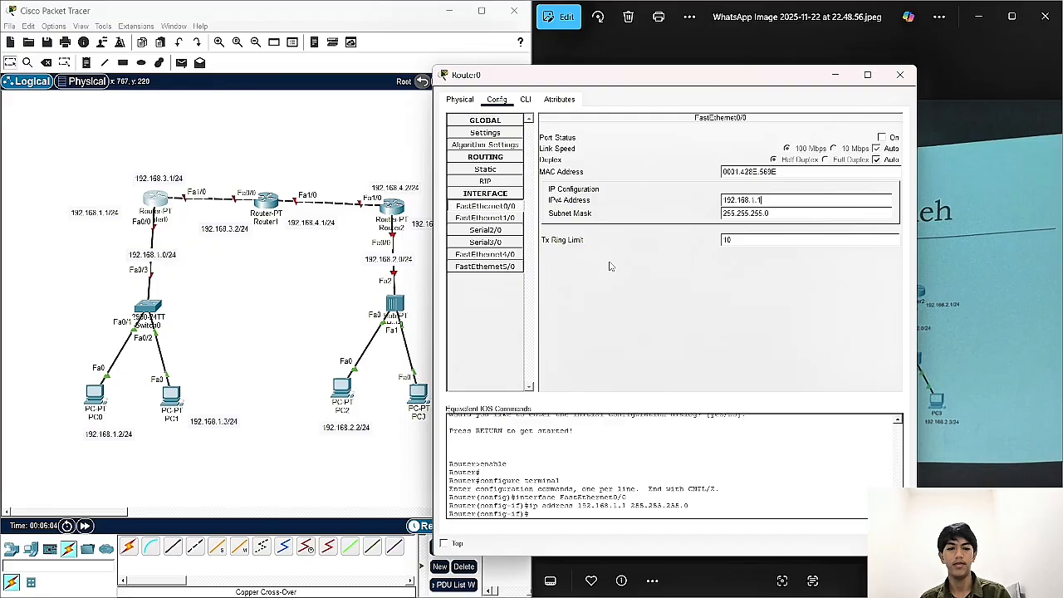
Step: Assign IPv4 address 192.168.3.1 with subnet mask 255.255.255.0 to Router0's FastEthernet1/0 interface
{"action": "left_click", "coordinate": [488, 217]}
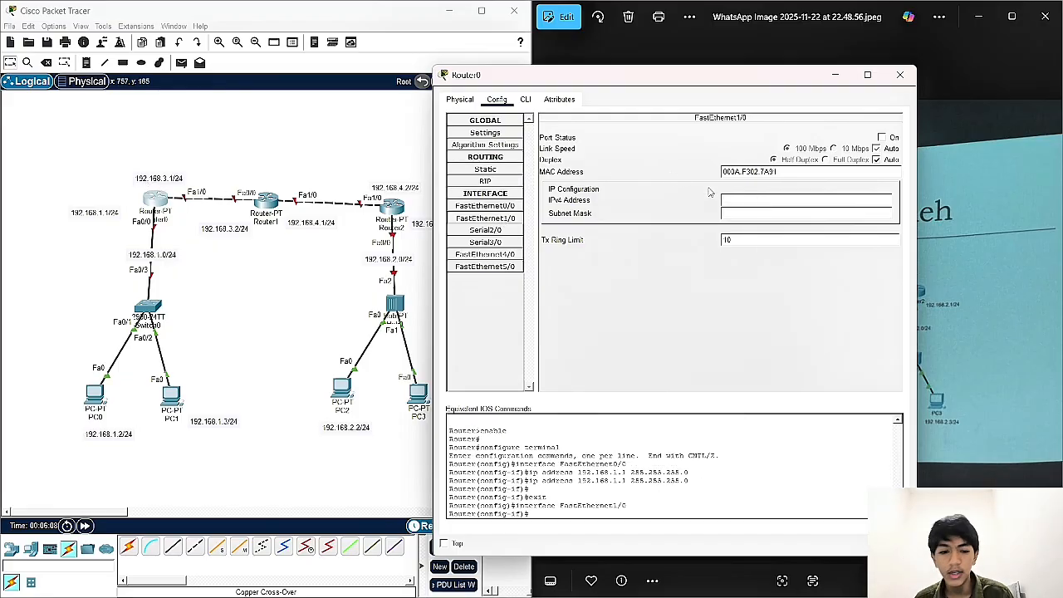
{"action": "left_click", "coordinate": [736, 203]}
{"action": "type", "text": "192.16"}
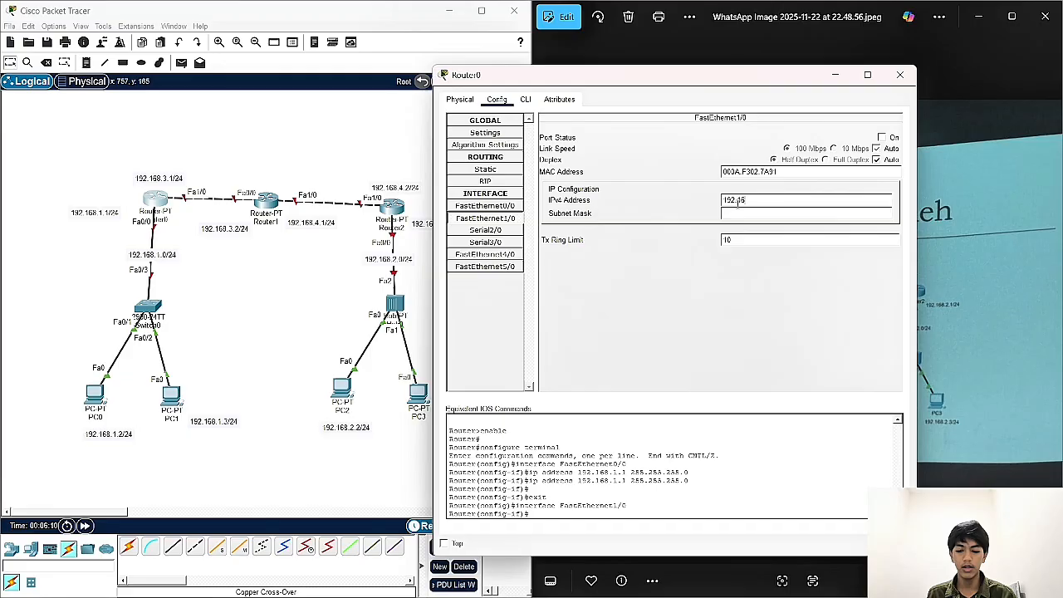
{"action": "type", "text": "8.3.1"}
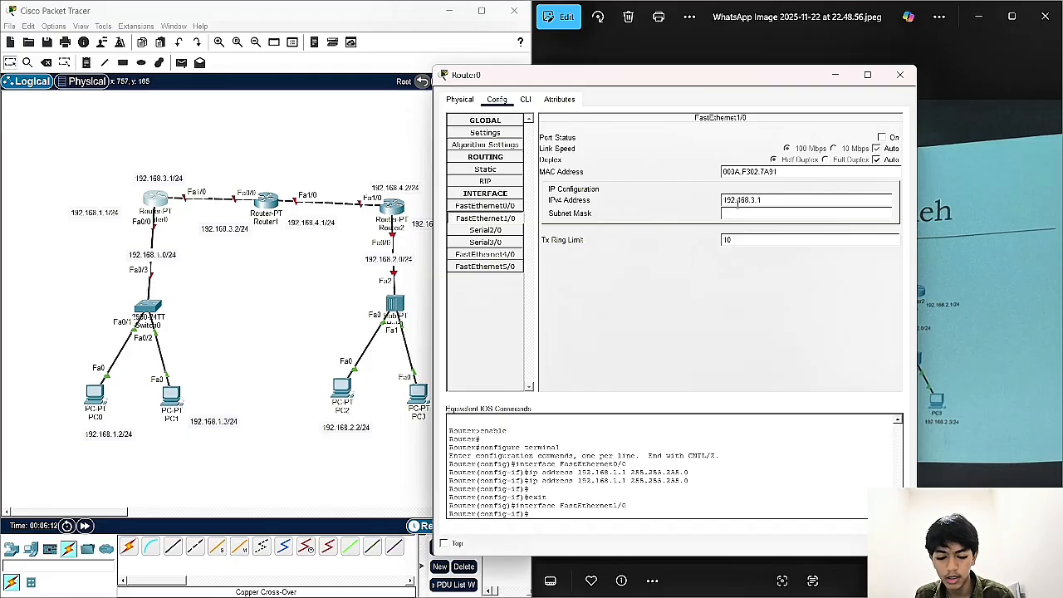
{"action": "key", "text": "Return"}
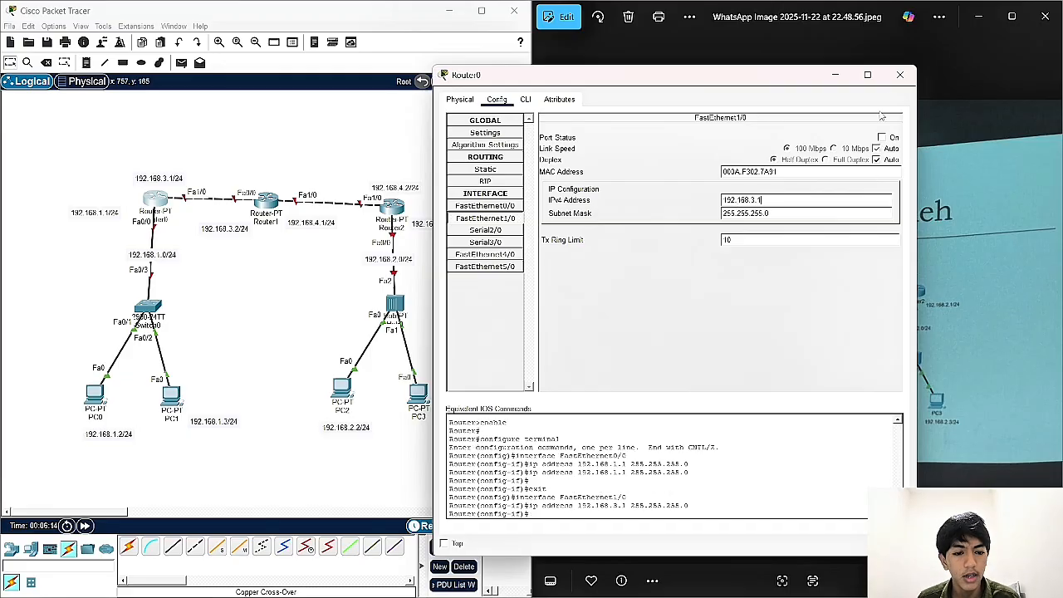
Step: Turn on the port status of Router0's FastEthernet1/0 and FastEthernet0/0 interfaces and close its configuration
{"action": "left_click", "coordinate": [883, 136]}
{"action": "left_click", "coordinate": [485, 206]}
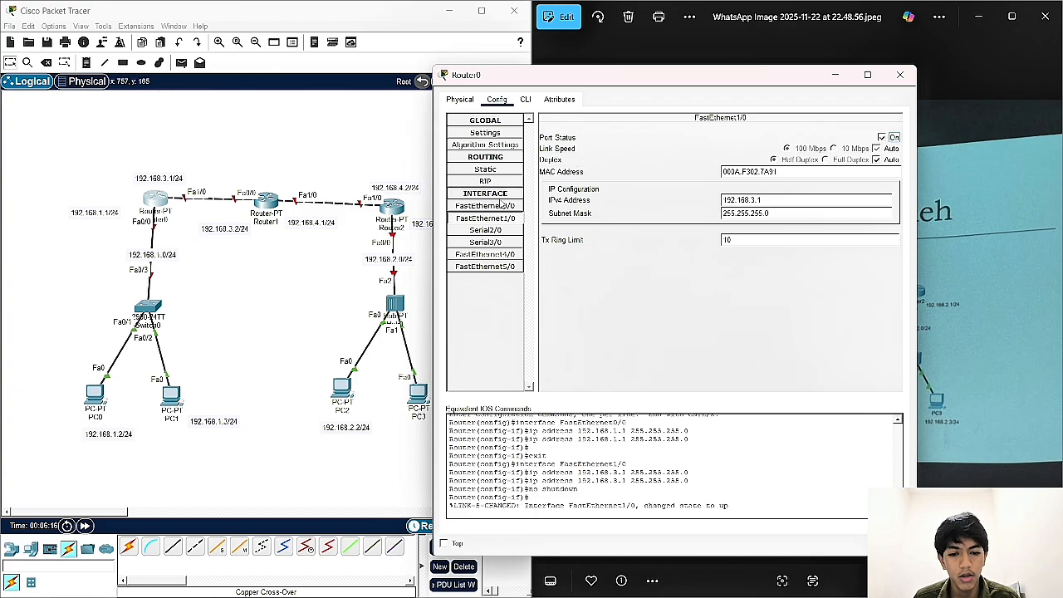
{"action": "left_click", "coordinate": [882, 137]}
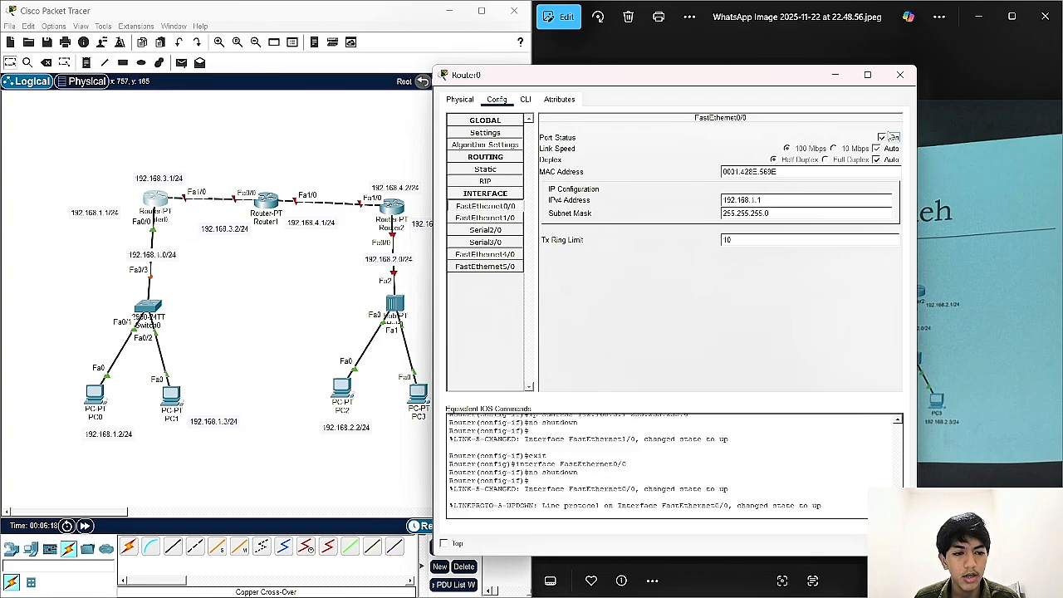
{"action": "left_click", "coordinate": [899, 75]}
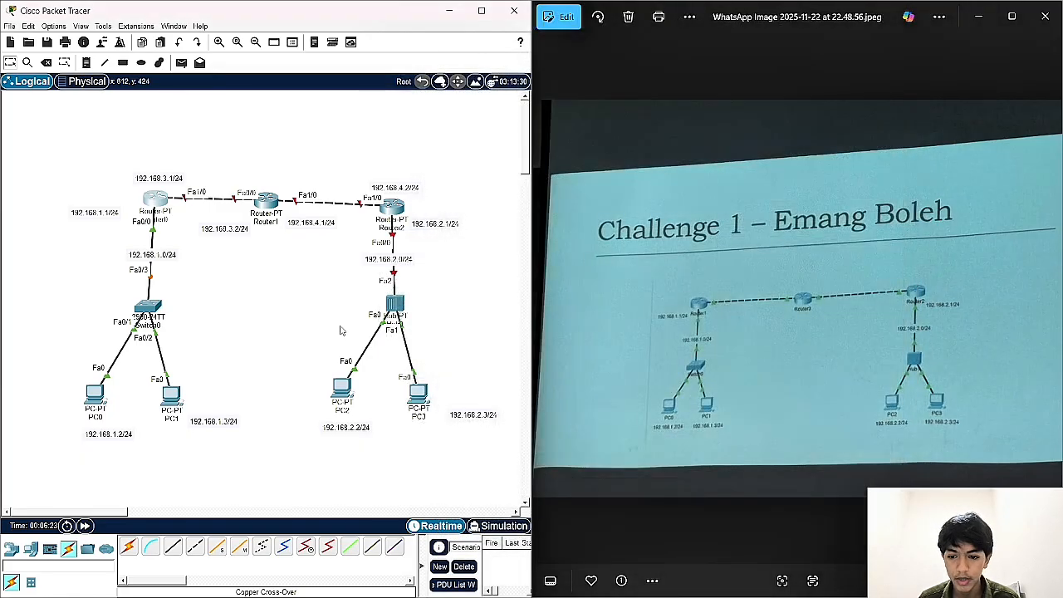
Step: Give PC2 the static IPv4 address 192.168.2.2, subnet mask 255.255.255.0 and default gateway 192.168.2.1
{"action": "left_click", "coordinate": [341, 388]}
{"action": "left_click", "coordinate": [394, 86]}
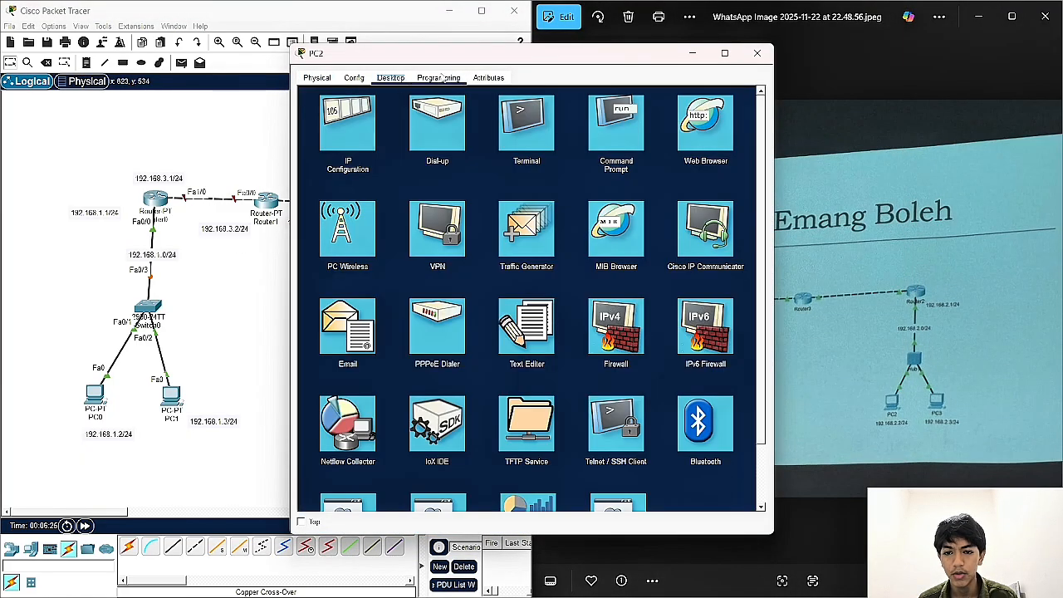
{"action": "left_click", "coordinate": [446, 78]}
{"action": "left_click", "coordinate": [402, 78]}
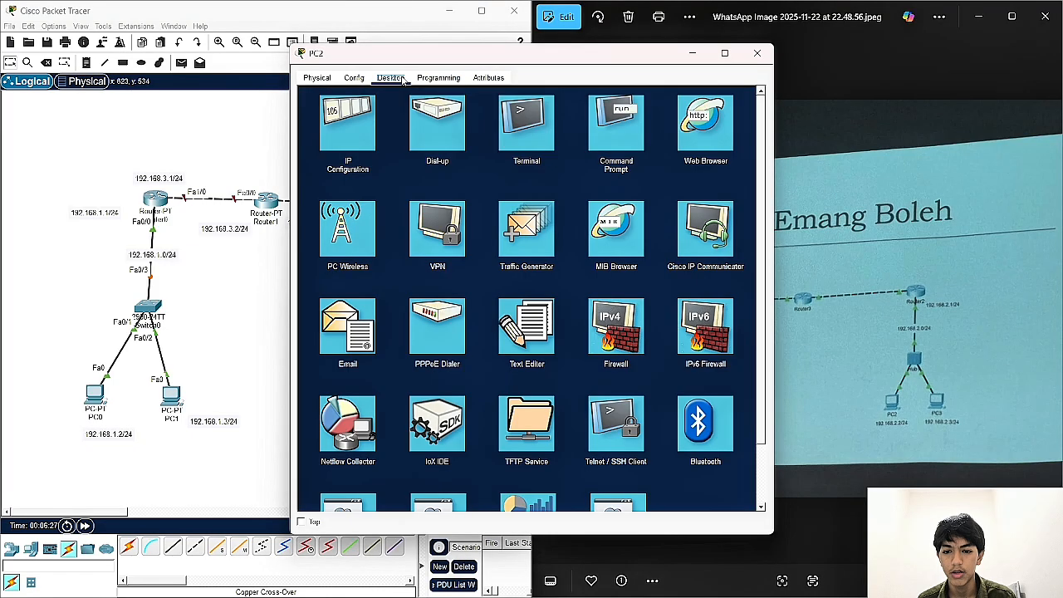
{"action": "left_click_drag", "start_coordinate": [445, 55], "coordinate": [666, 42]}
{"action": "left_click", "coordinate": [567, 116]}
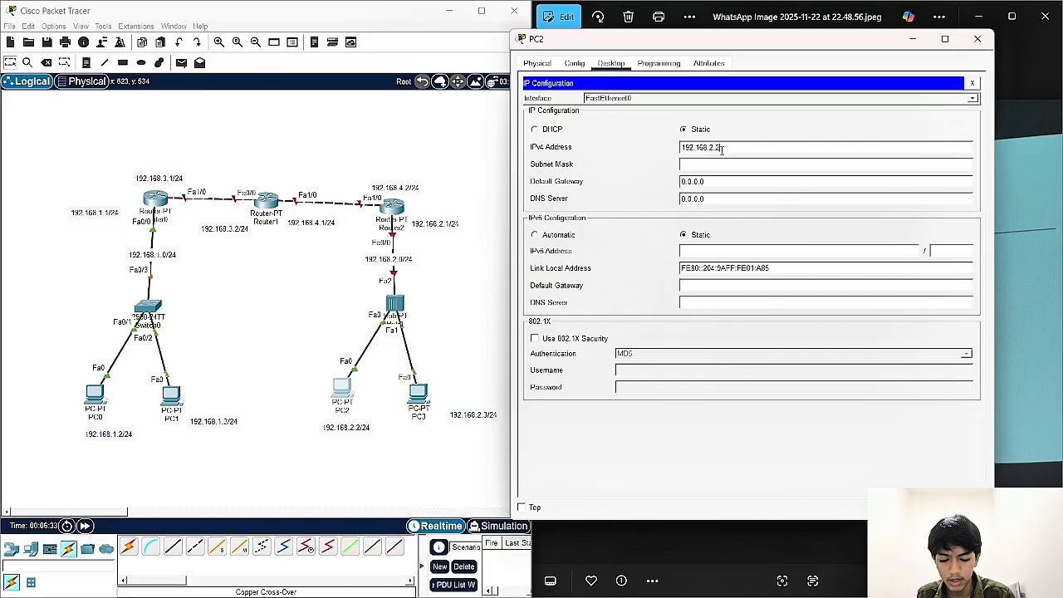
{"action": "key", "text": "Tab"}
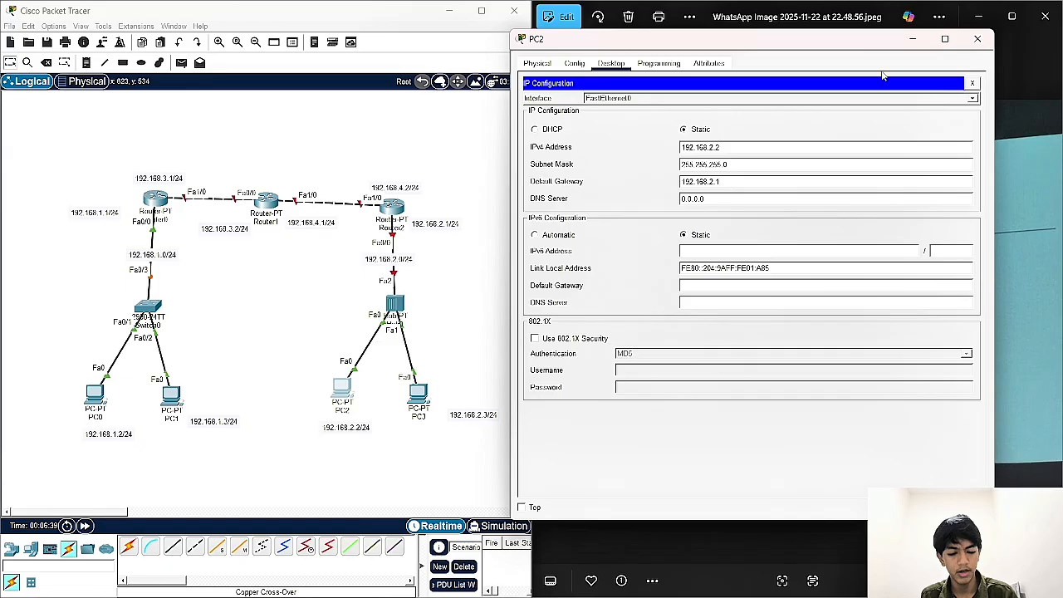
{"action": "left_click", "coordinate": [977, 39]}
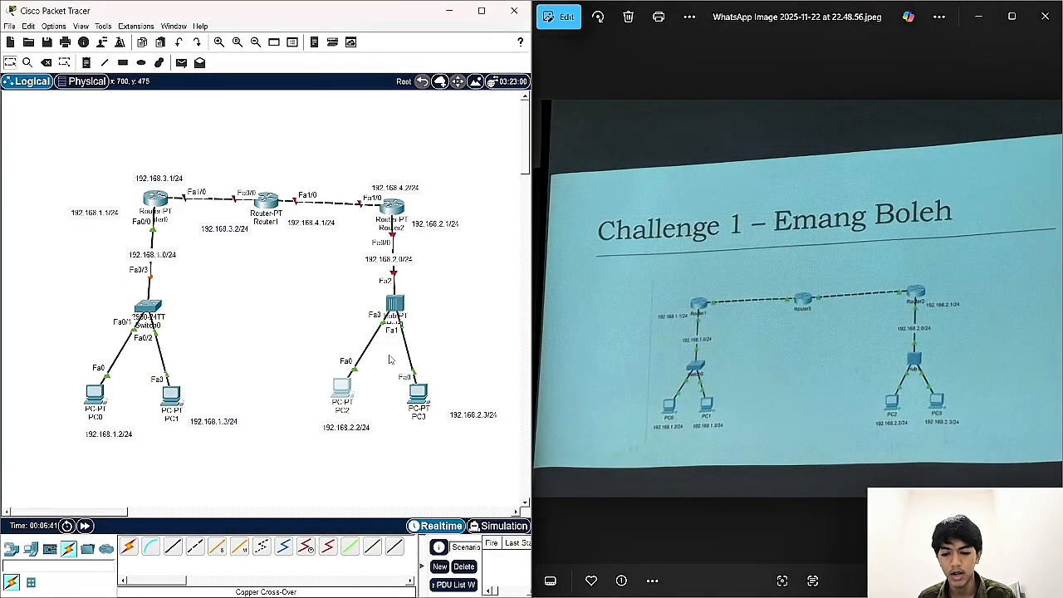
Step: Give PC3 the static IPv4 address 192.168.2.3, subnet mask 255.255.255.0 and default gateway 192.168.2.1
{"action": "left_click_drag", "start_coordinate": [413, 394], "coordinate": [415, 387]}
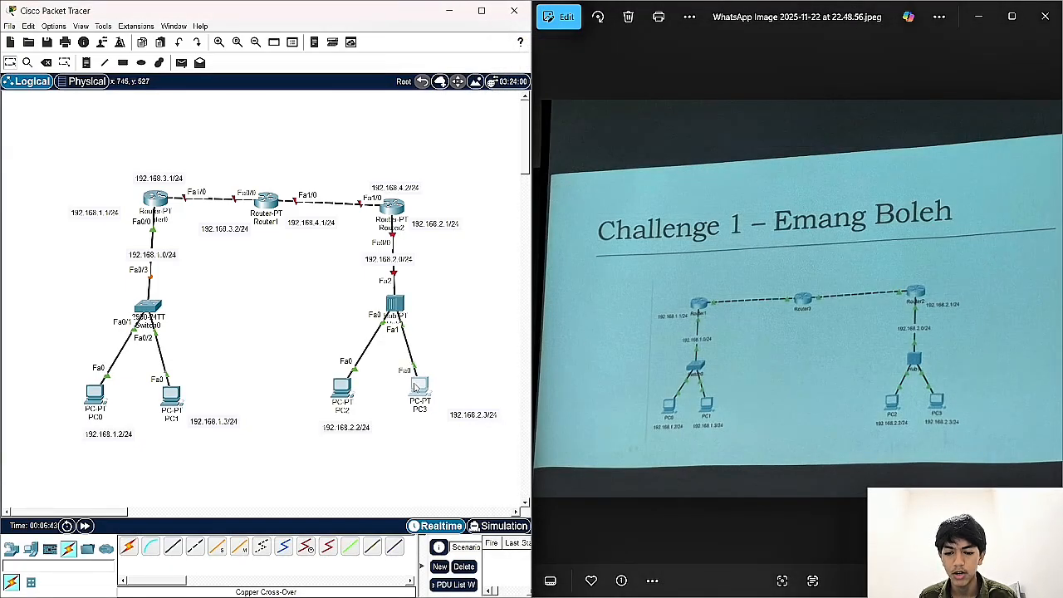
{"action": "left_click", "coordinate": [415, 388]}
{"action": "left_click", "coordinate": [390, 78]}
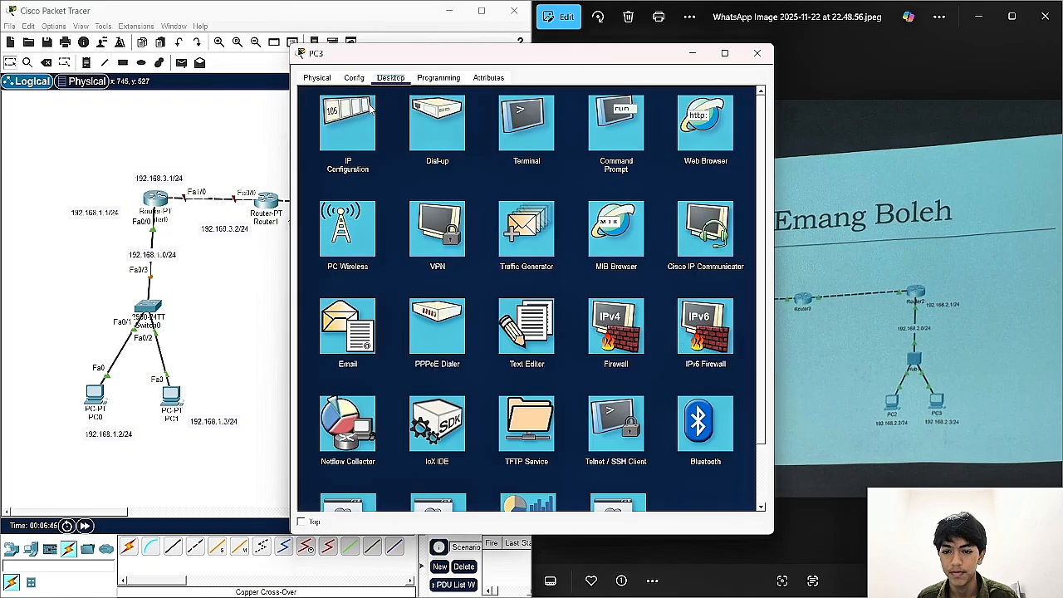
{"action": "left_click", "coordinate": [372, 110]}
{"action": "left_click_drag", "start_coordinate": [490, 60], "coordinate": [694, 48]}
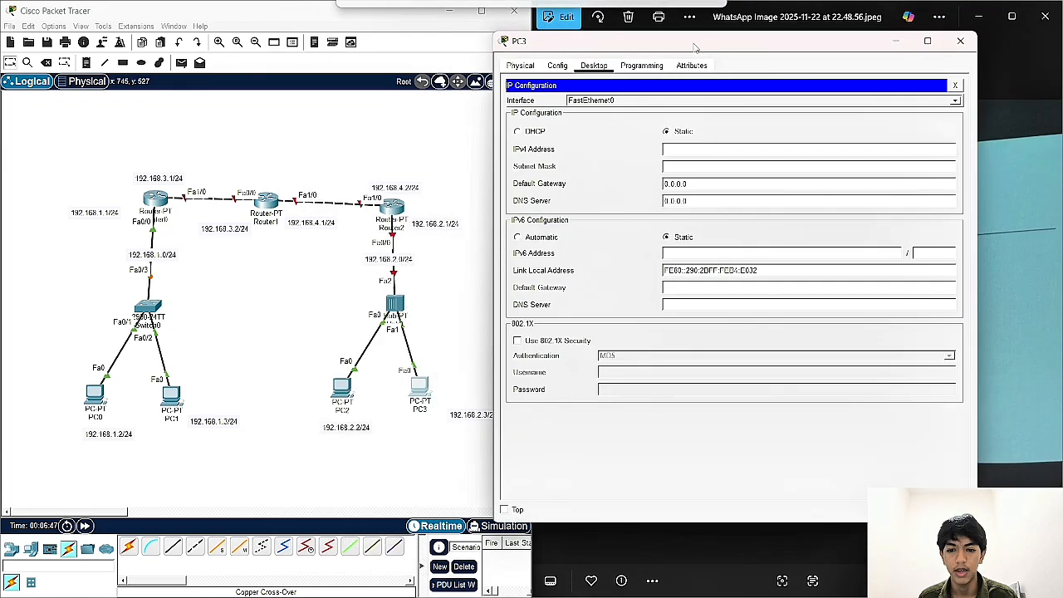
{"action": "left_click", "coordinate": [704, 148]}
{"action": "type", "text": "192.168.2."}
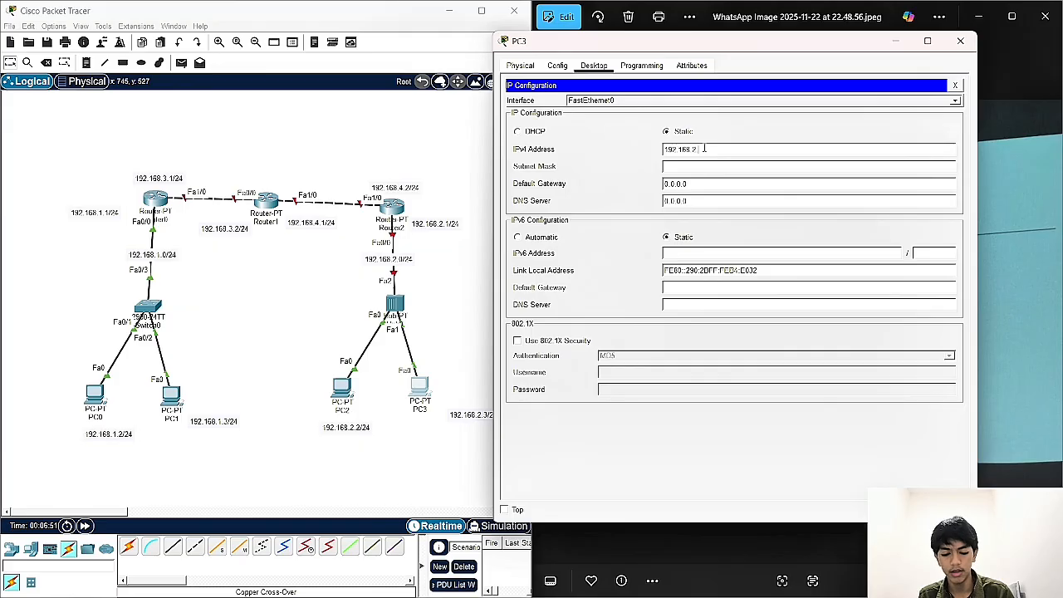
{"action": "type", "text": "3"}
{"action": "key", "text": "Tab"}
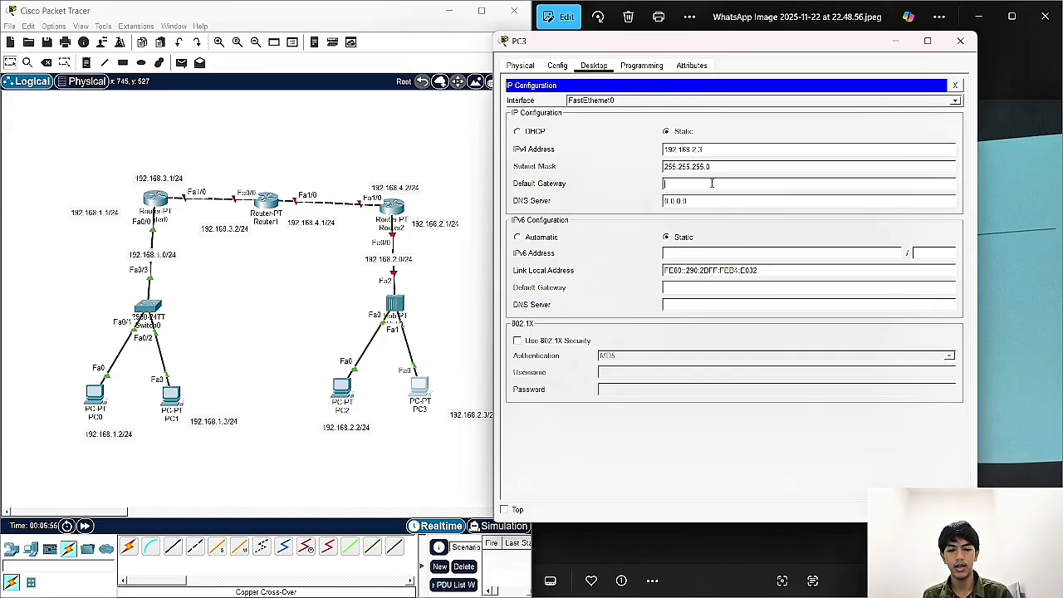
{"action": "left_click", "coordinate": [711, 184]}
{"action": "type", "text": "192.168.2.1"}
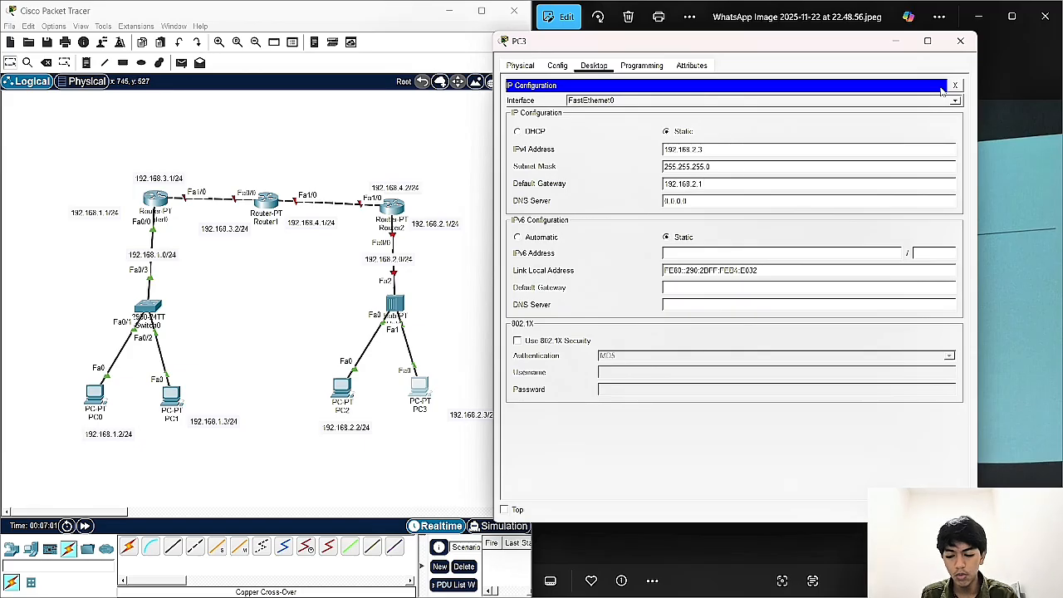
{"action": "left_click", "coordinate": [961, 41]}
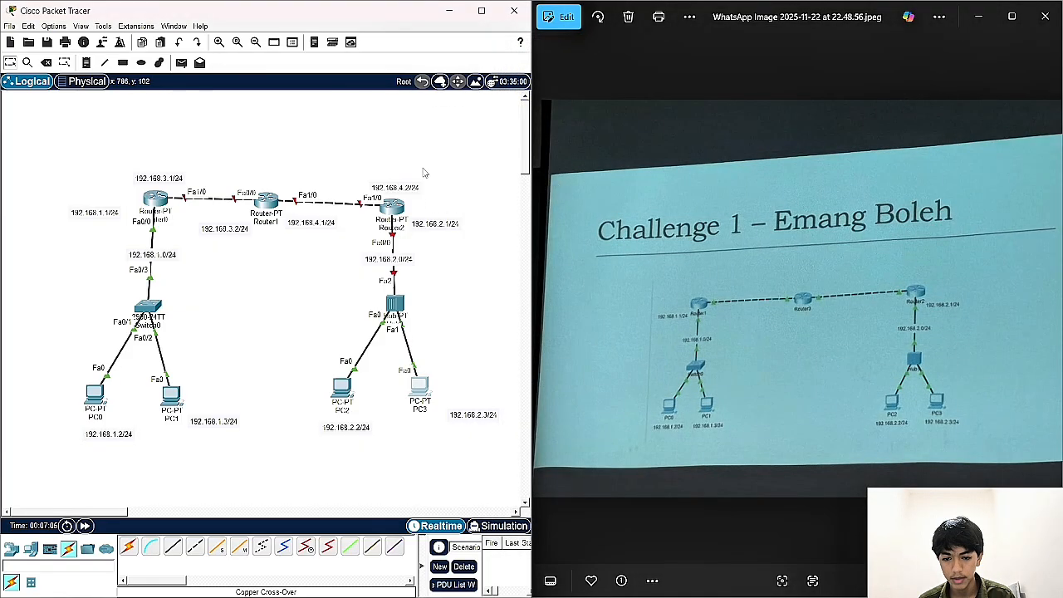
Step: Assign IPv4 address 192.168.2.1 with subnet mask 255.255.255.0 to Router2's FastEthernet0/0 interface
{"action": "left_click", "coordinate": [393, 204]}
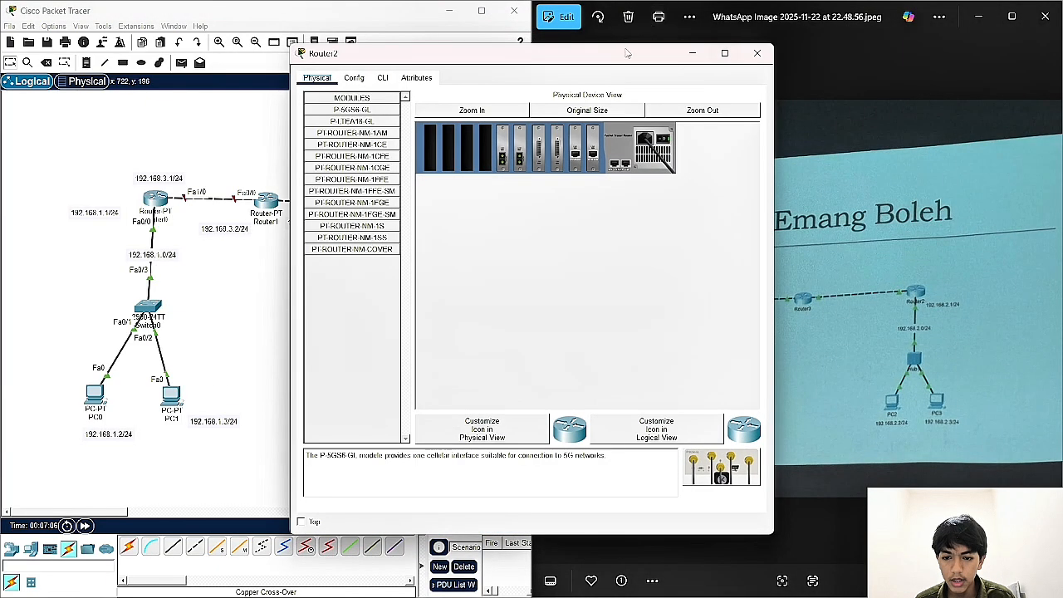
{"action": "left_click_drag", "start_coordinate": [633, 71], "coordinate": [812, 64]}
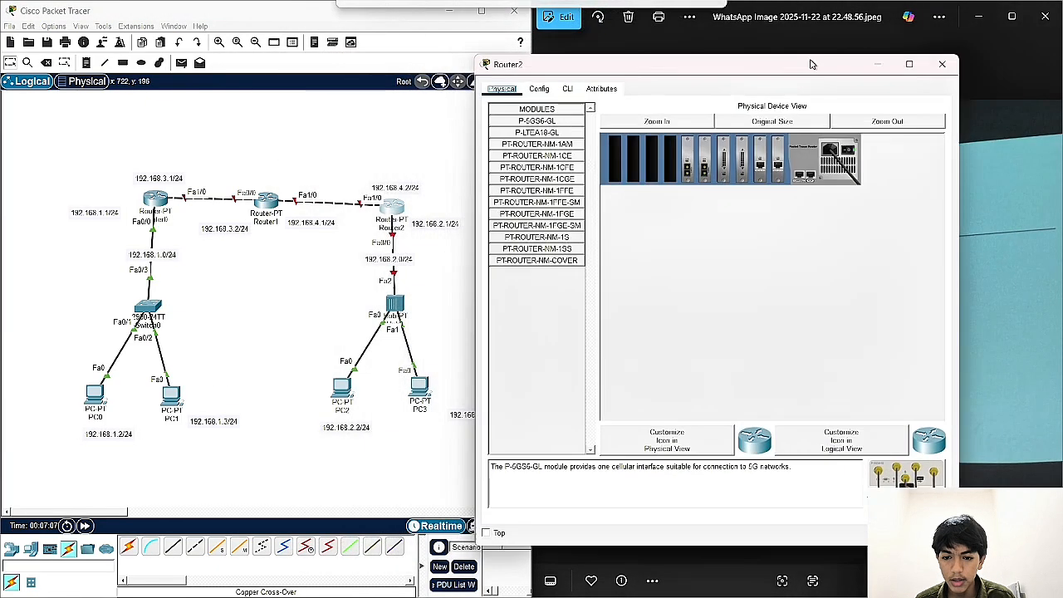
{"action": "left_click", "coordinate": [538, 89]}
{"action": "left_click", "coordinate": [536, 196]}
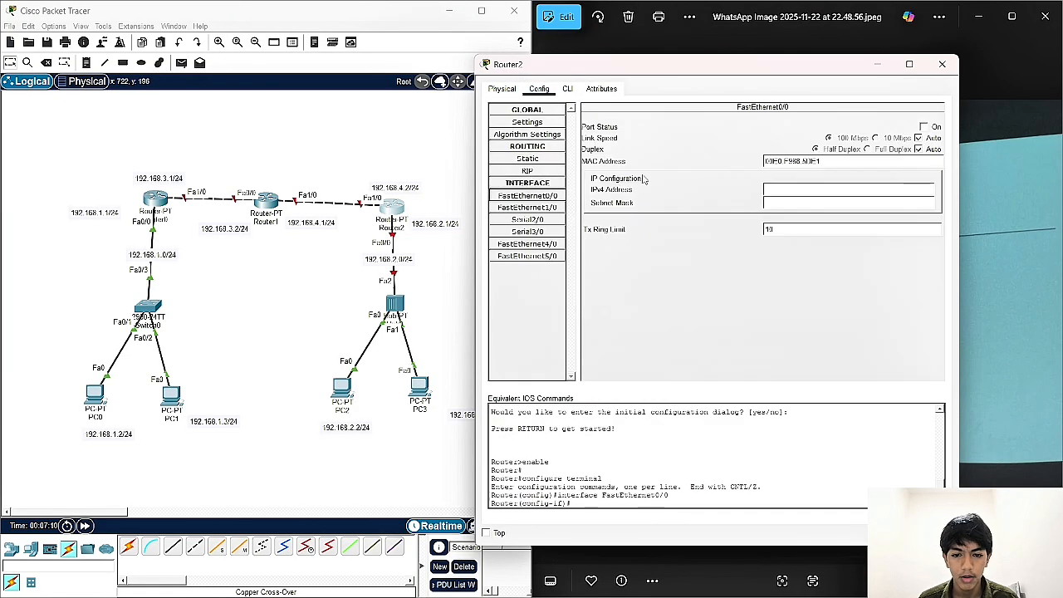
{"action": "left_click", "coordinate": [798, 190]}
{"action": "type", "text": "192.168."}
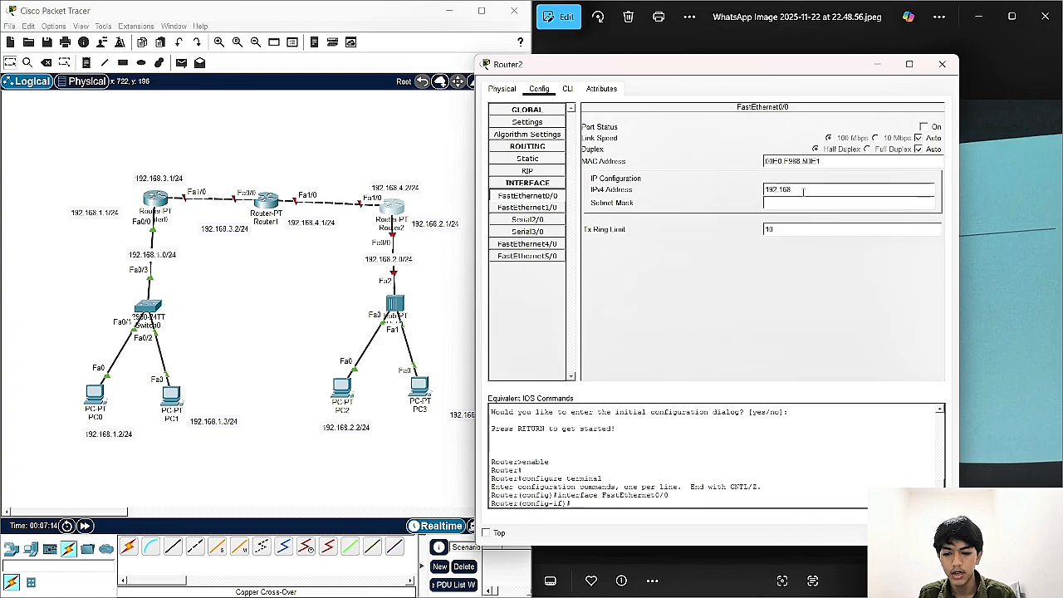
{"action": "type", "text": "2.1"}
{"action": "key", "text": "Tab"}
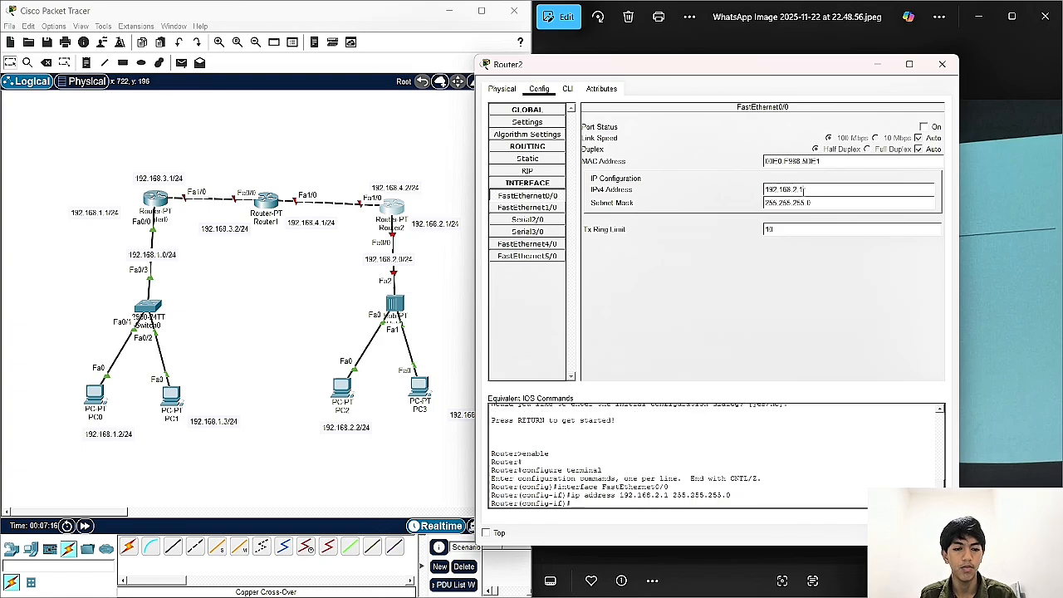
Step: Assign IPv4 address 192.168.4.2 with subnet mask 255.255.255.0 to Router2's FastEthernet1/0 interface
{"action": "left_click", "coordinate": [527, 207]}
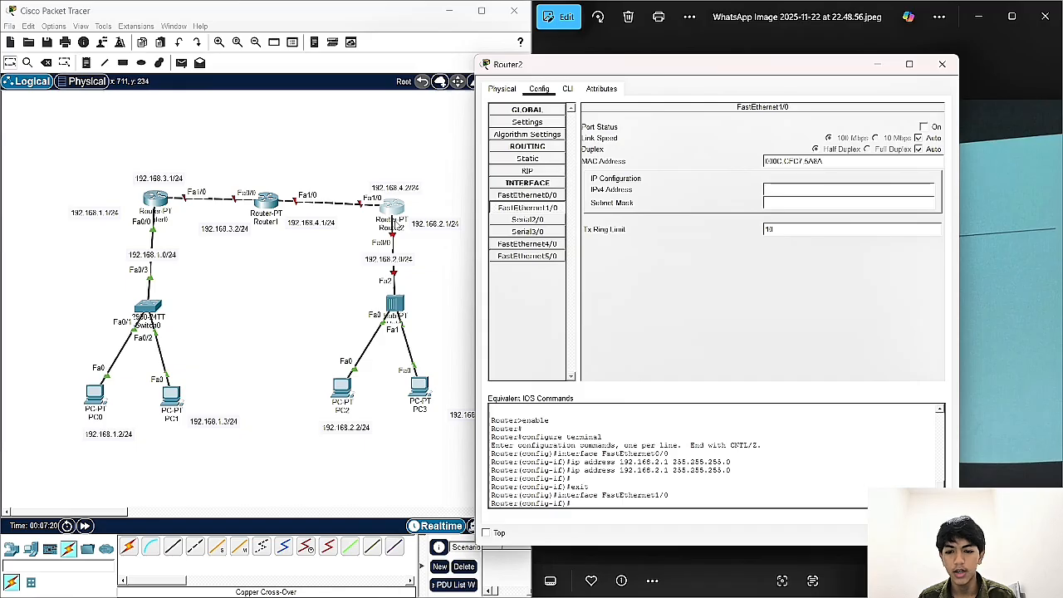
{"action": "type", "text": "192.1"}
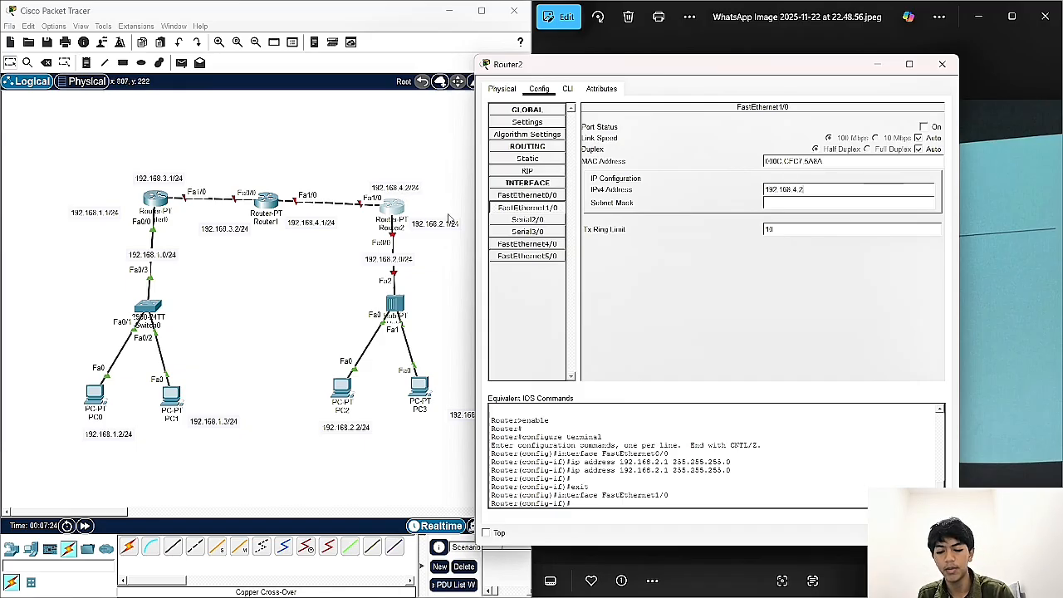
{"action": "type", "text": "68.4.2"}
{"action": "key", "text": "Tab"}
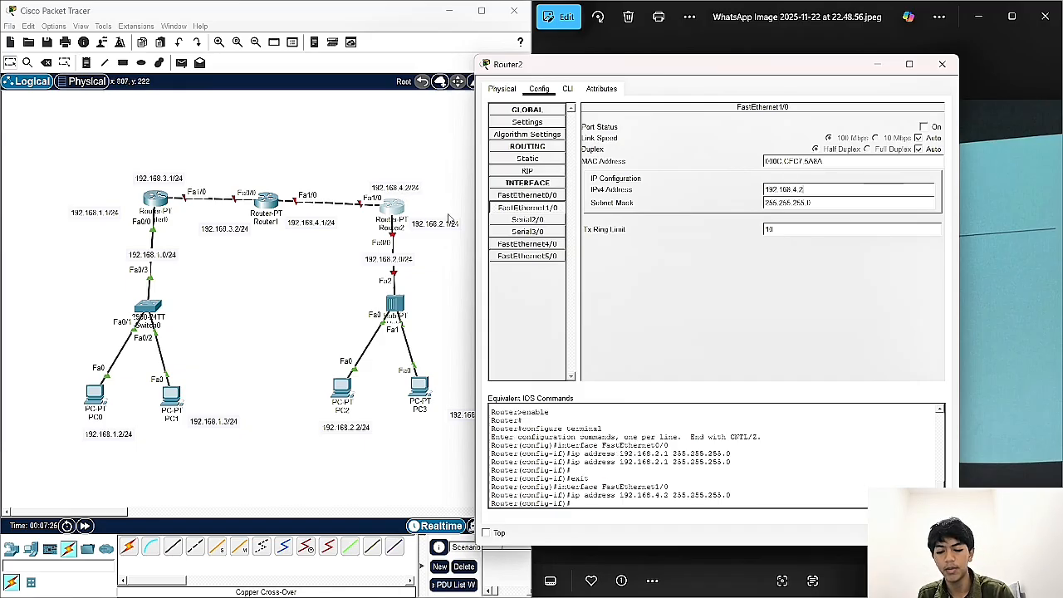
Step: Enable the FastEthernet1/0 and FastEthernet0/0 ports on Router2 and close its configuration
{"action": "left_click", "coordinate": [924, 127]}
{"action": "left_click", "coordinate": [540, 196]}
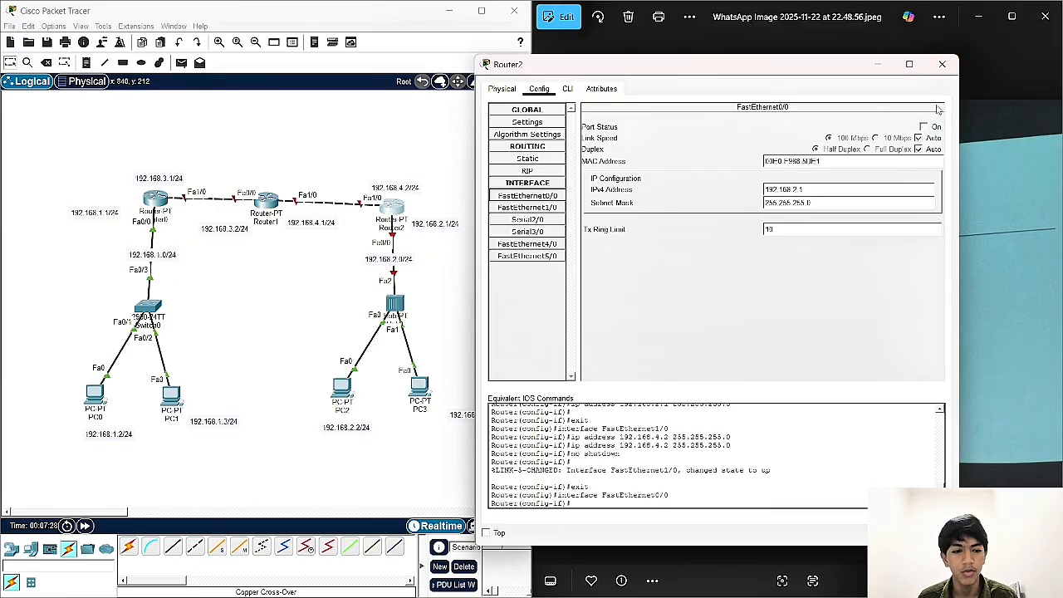
{"action": "left_click", "coordinate": [924, 128]}
{"action": "left_click", "coordinate": [941, 64]}
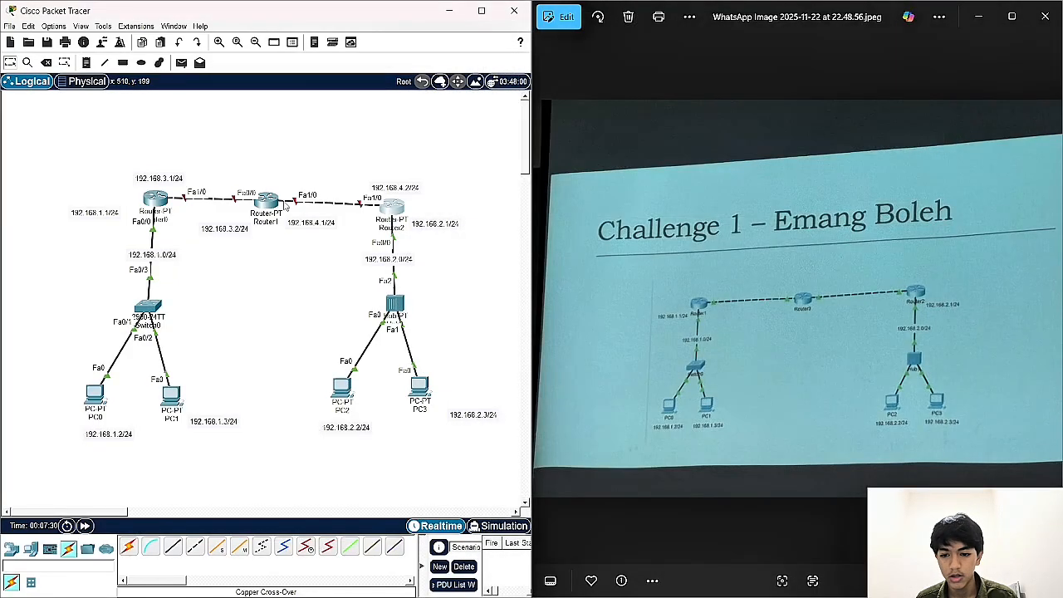
Step: Assign IPv4 address 192.168.3.2 with subnet mask 255.255.255.0 to Router1's FastEthernet0/0 interface and enable the port
{"action": "left_click", "coordinate": [266, 201]}
{"action": "left_click_drag", "start_coordinate": [449, 52], "coordinate": [629, 52]}
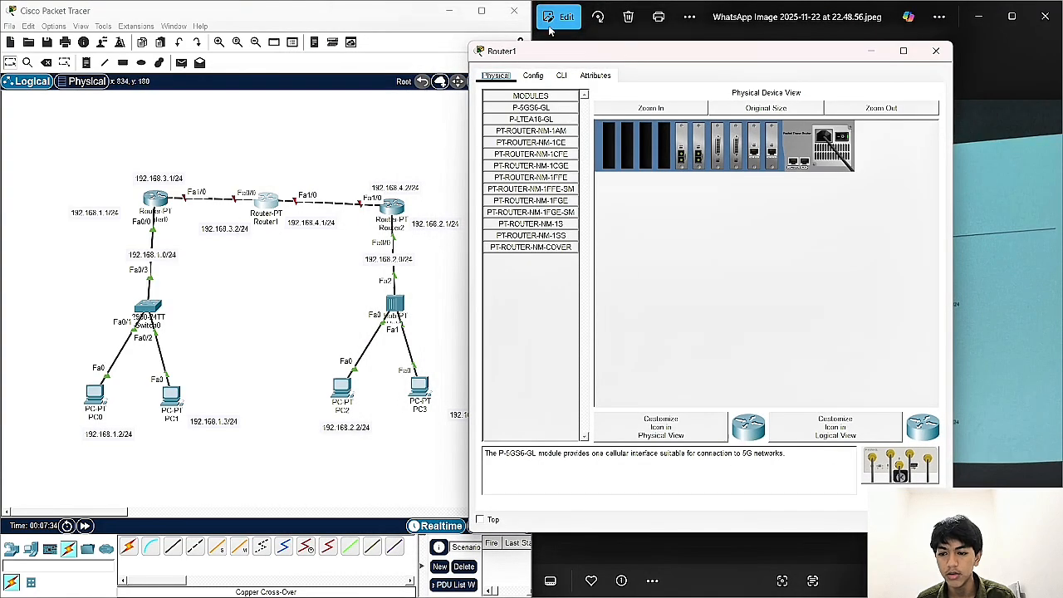
{"action": "left_click", "coordinate": [532, 75]}
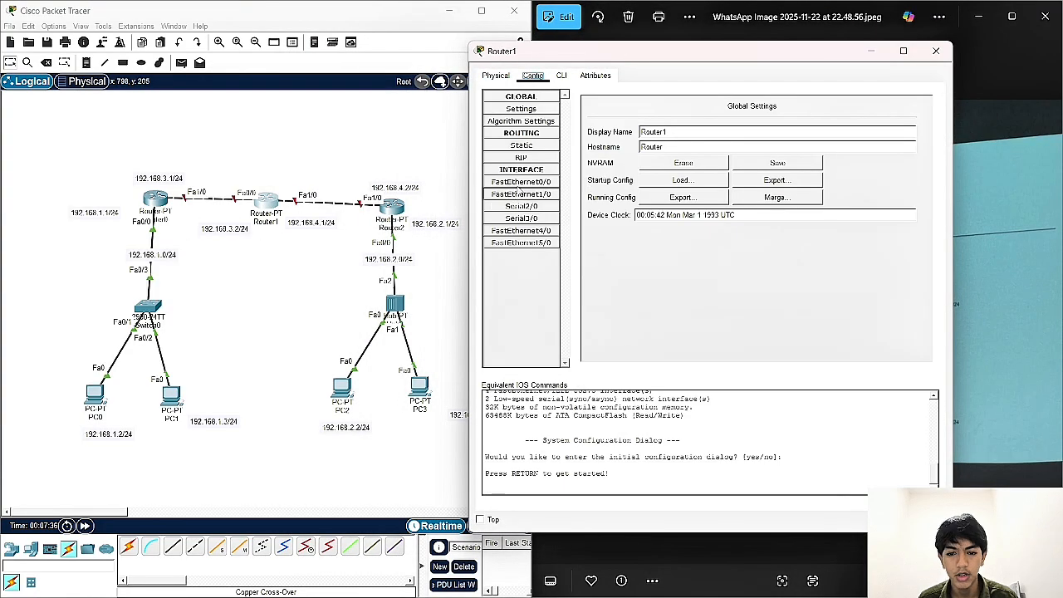
{"action": "left_click", "coordinate": [520, 182]}
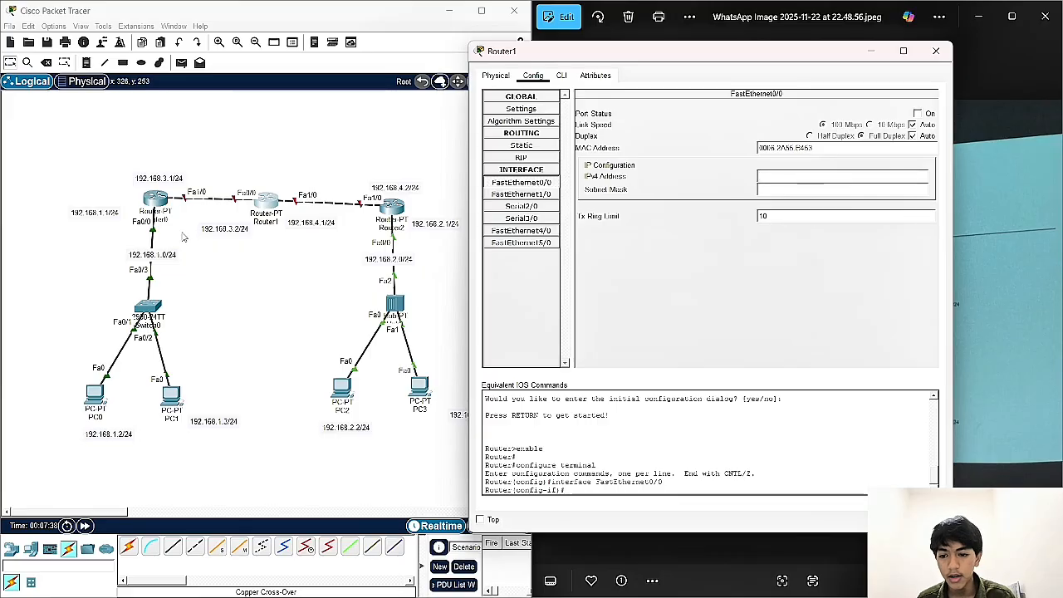
{"action": "type", "text": "192"}
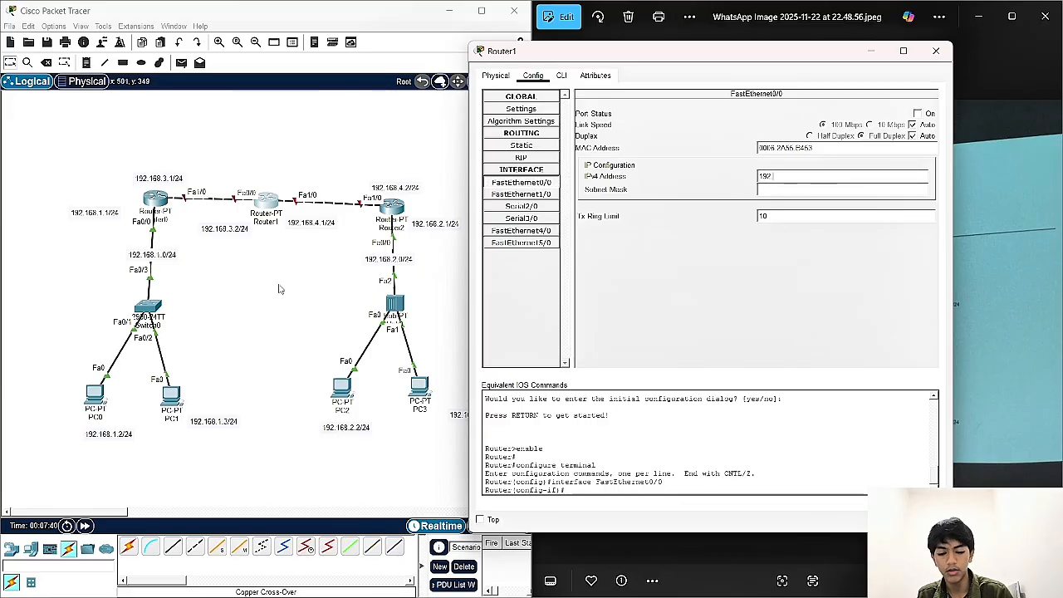
{"action": "type", "text": ".168.3.2"}
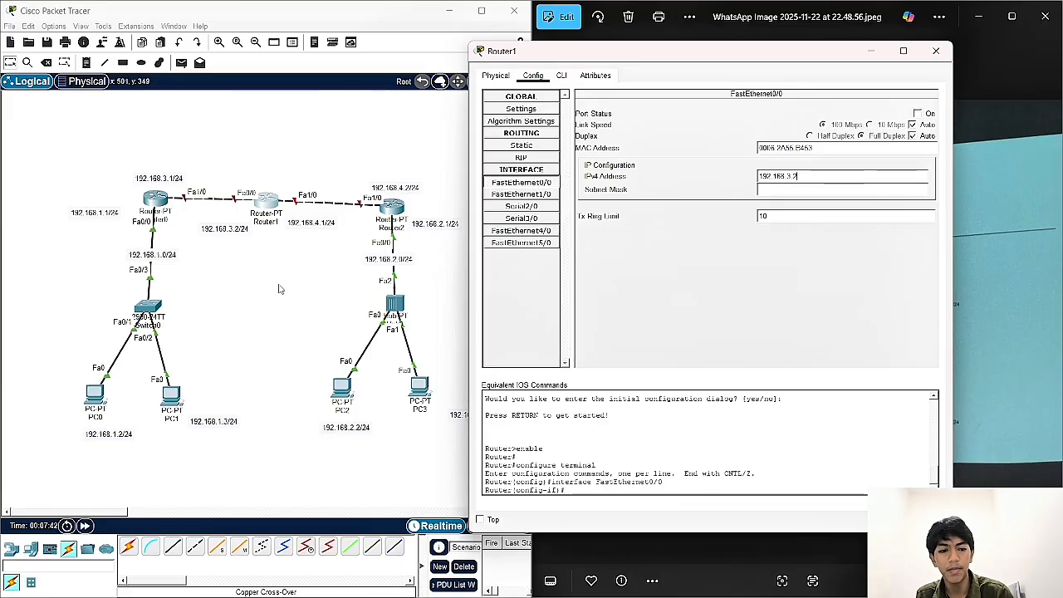
{"action": "key", "text": "Tab"}
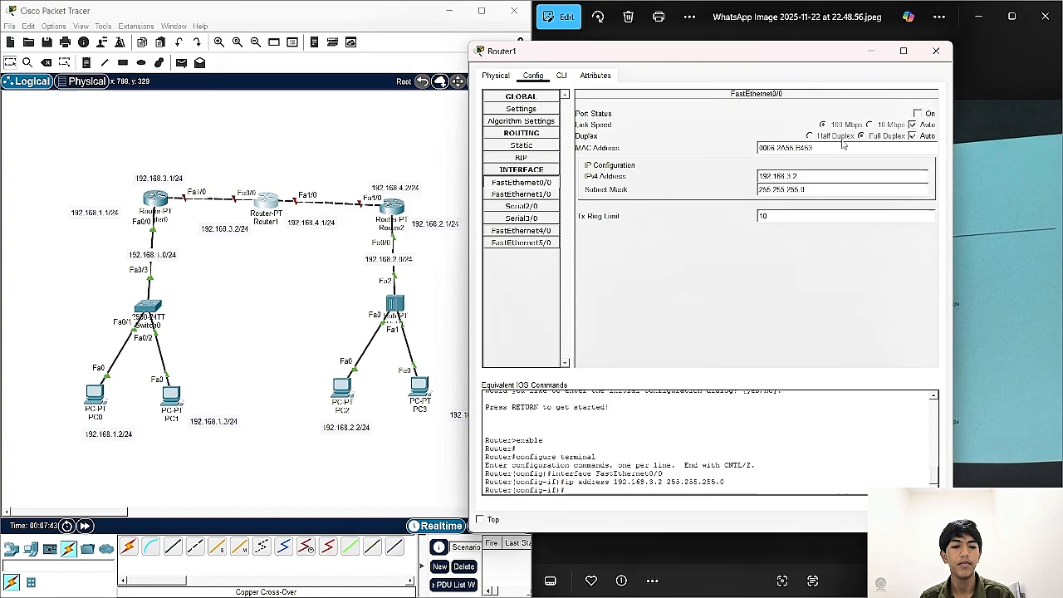
{"action": "left_click", "coordinate": [917, 113]}
Step: Assign IPv4 address 192.168.4.1 with subnet mask 255.255.255.0 to Router1's FastEthernet1/0 interface, enable the port and close its configuration
{"action": "left_click", "coordinate": [544, 197]}
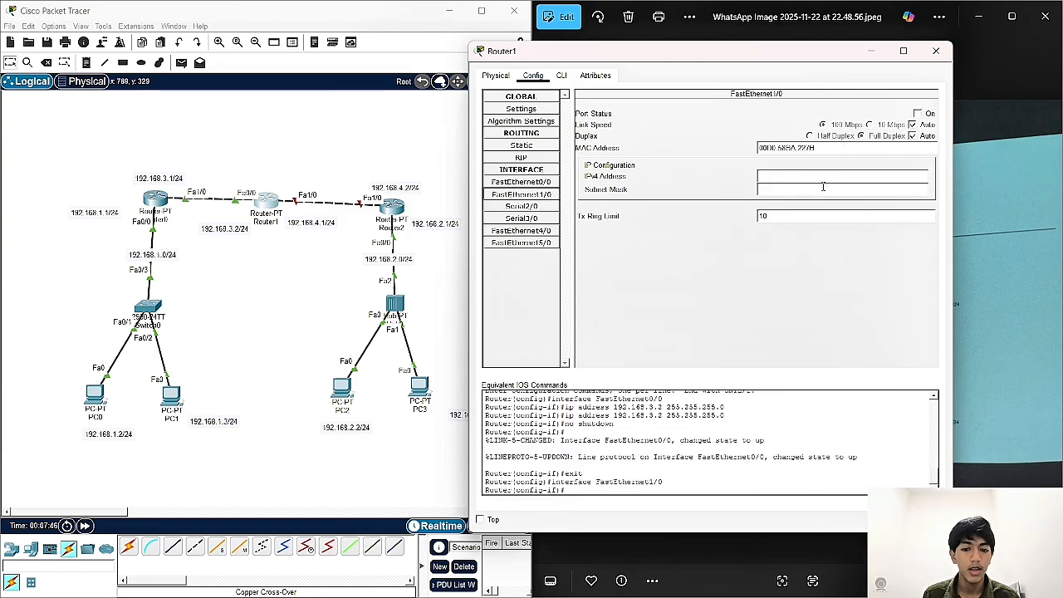
{"action": "left_click", "coordinate": [821, 177]}
{"action": "type", "text": "192.16"}
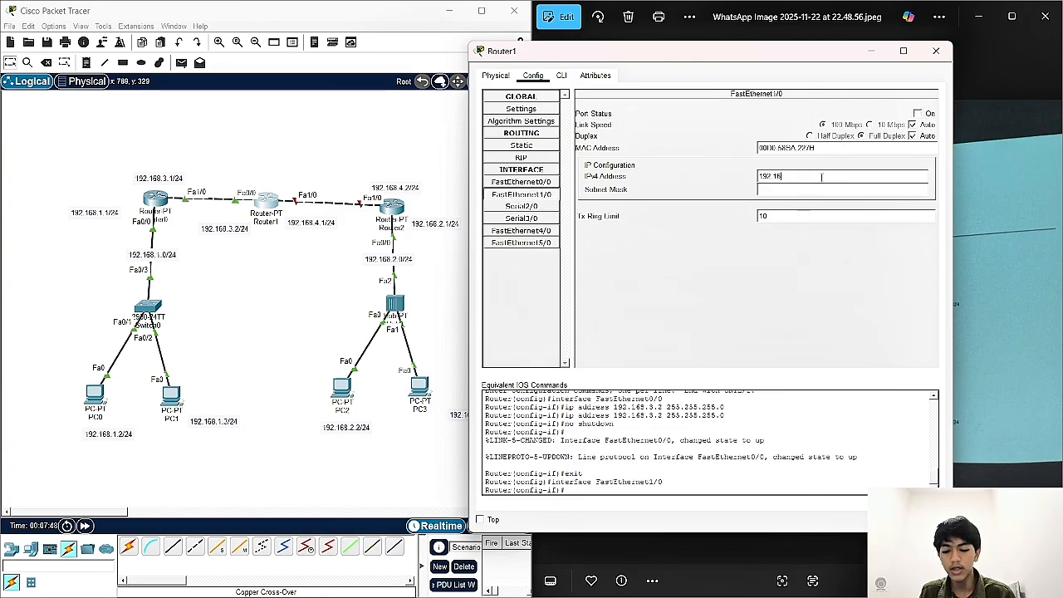
{"action": "type", "text": "8."}
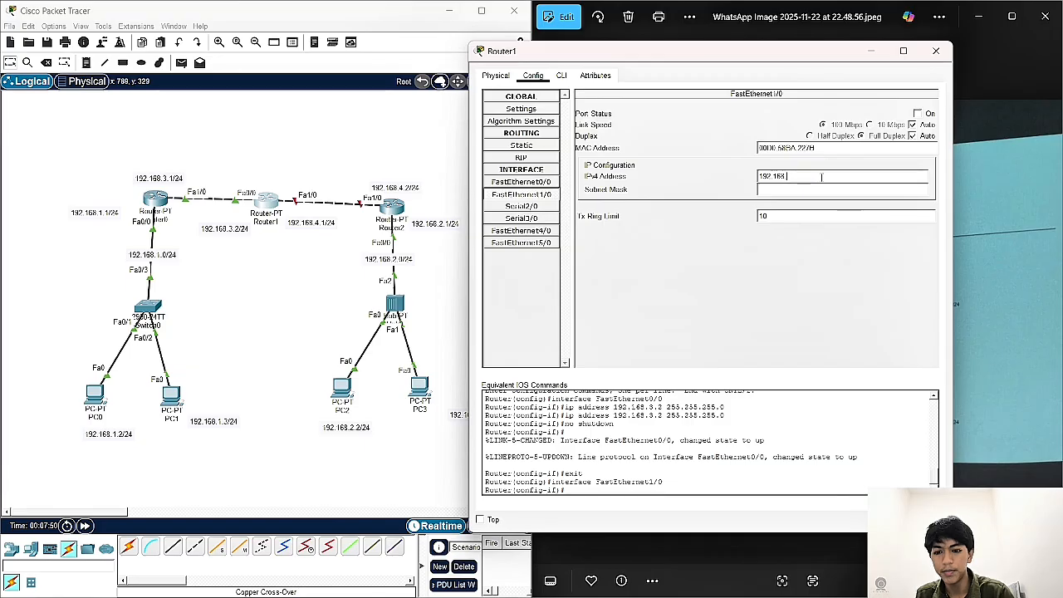
{"action": "type", "text": "4.1"}
{"action": "key", "text": "Tab"}
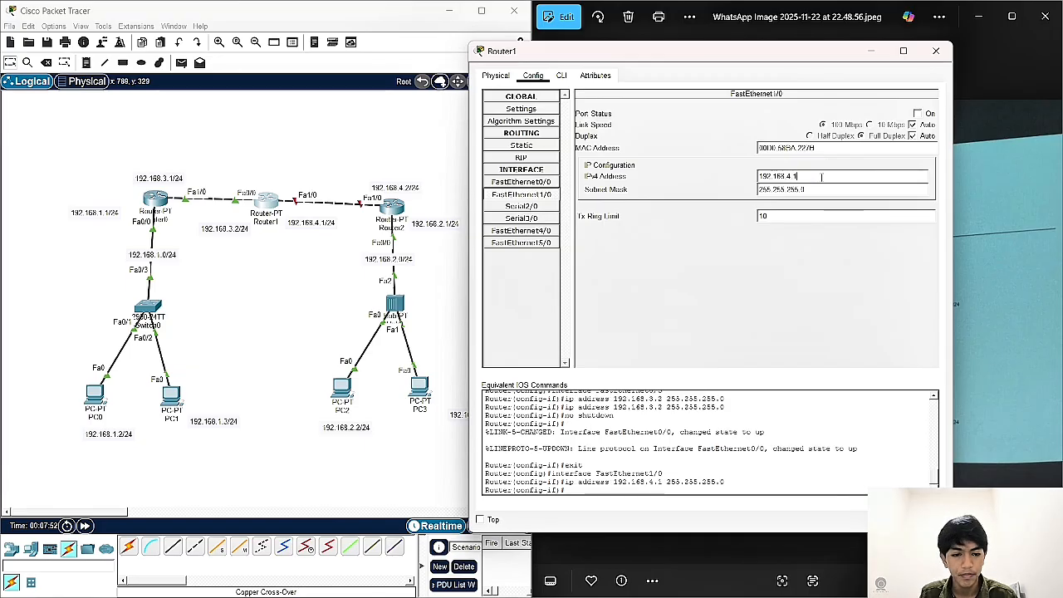
{"action": "left_click", "coordinate": [917, 113]}
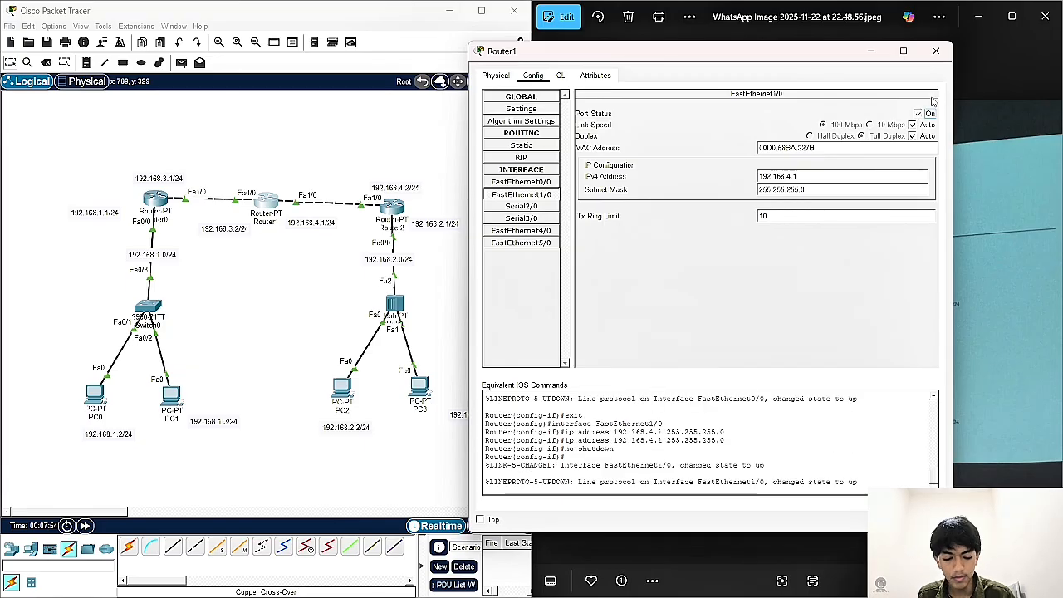
{"action": "left_click", "coordinate": [936, 52]}
Step: Test connectivity on the 192.168.1.0/24 network with simple PDUs from PC0 to PC1 and from PC1 to Router0
{"action": "mouse_move", "coordinate": [341, 387]}
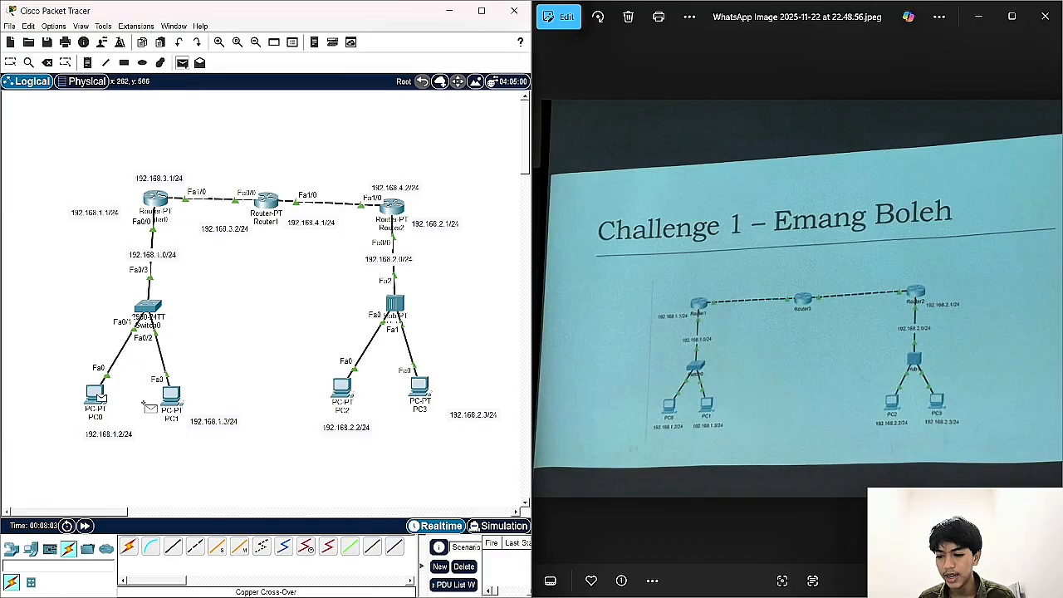
{"action": "left_click", "coordinate": [481, 11]}
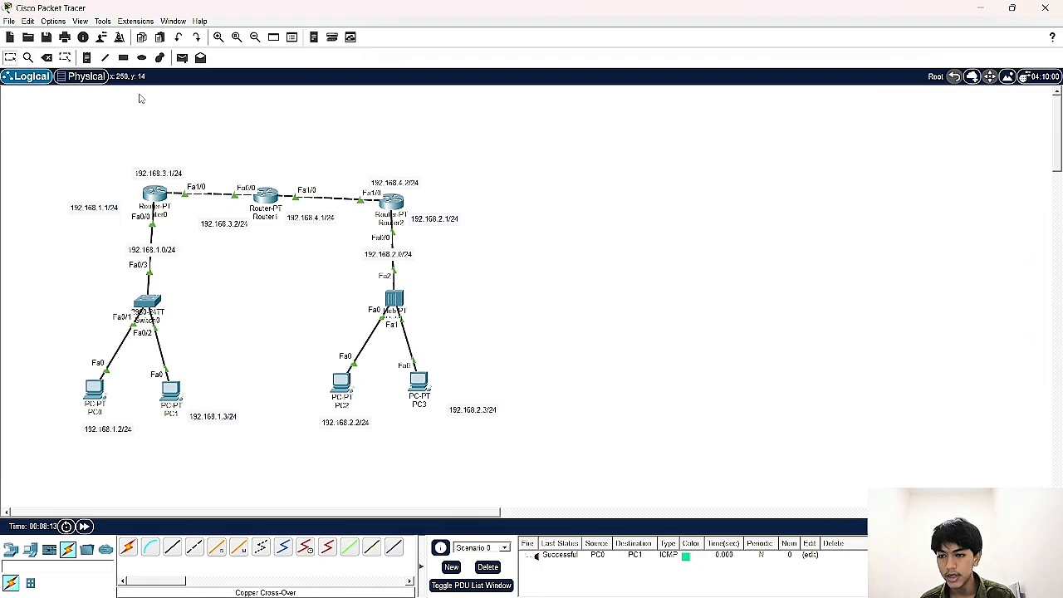
{"action": "left_click", "coordinate": [182, 57]}
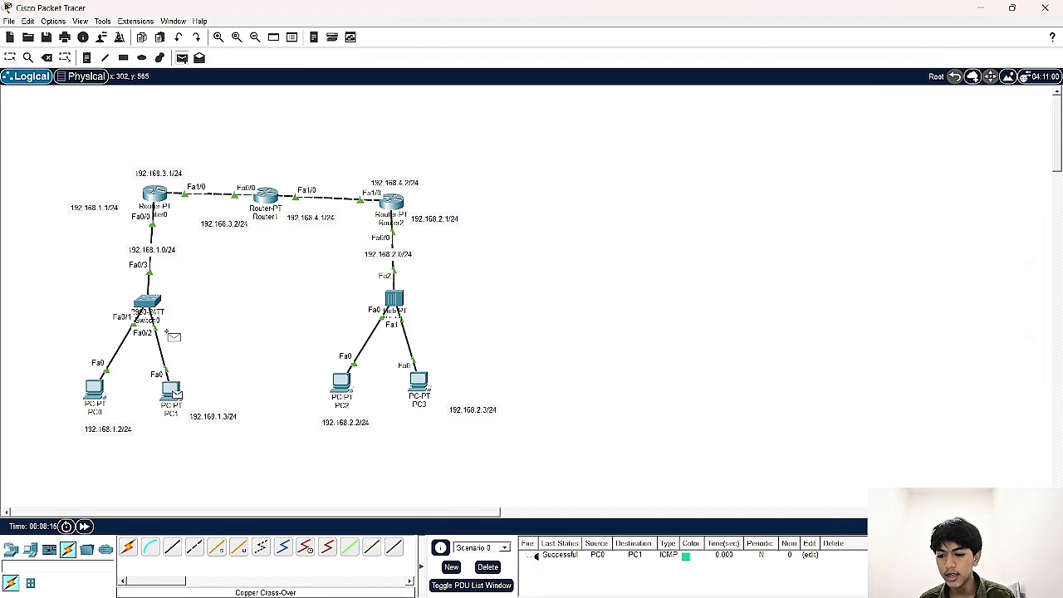
{"action": "left_click", "coordinate": [171, 391]}
{"action": "left_click", "coordinate": [154, 196]}
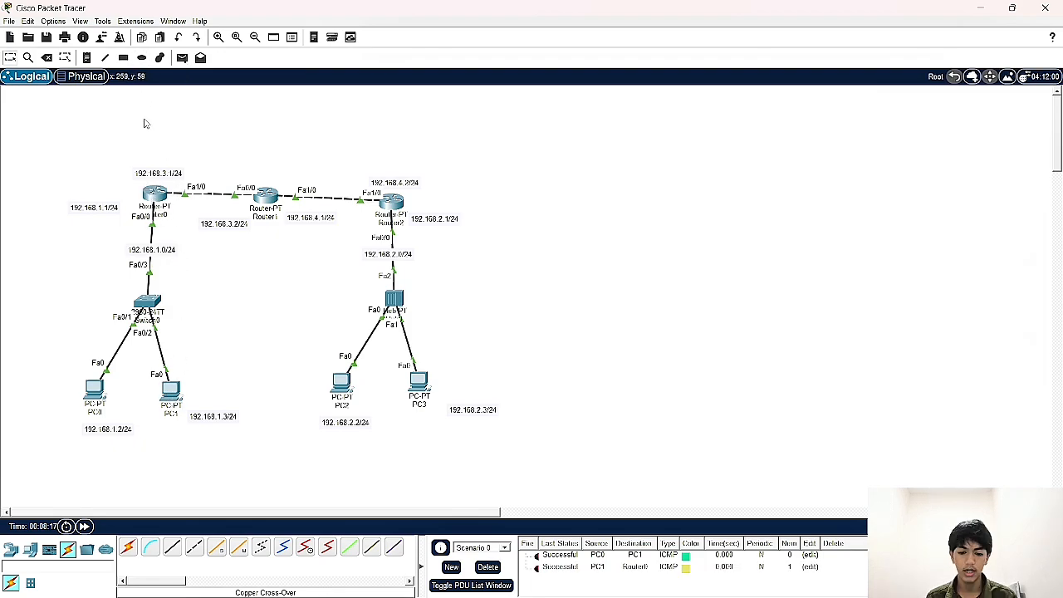
Step: Test connectivity on the 192.168.2.0/24 network with simple PDUs from PC2 to PC3 and from PC2 to Router2
{"action": "left_click", "coordinate": [182, 58]}
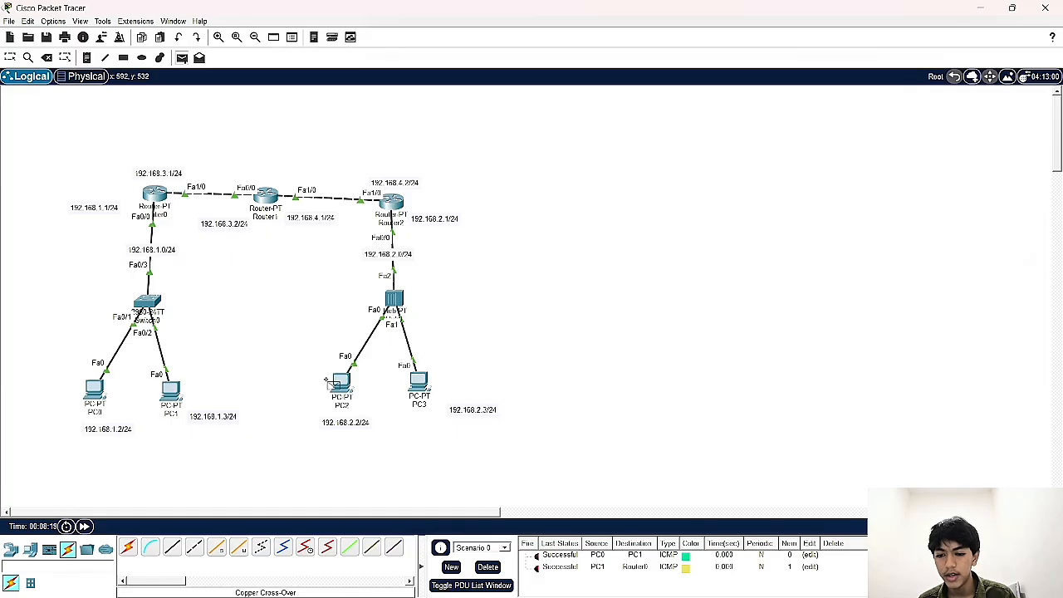
{"action": "left_click", "coordinate": [422, 384]}
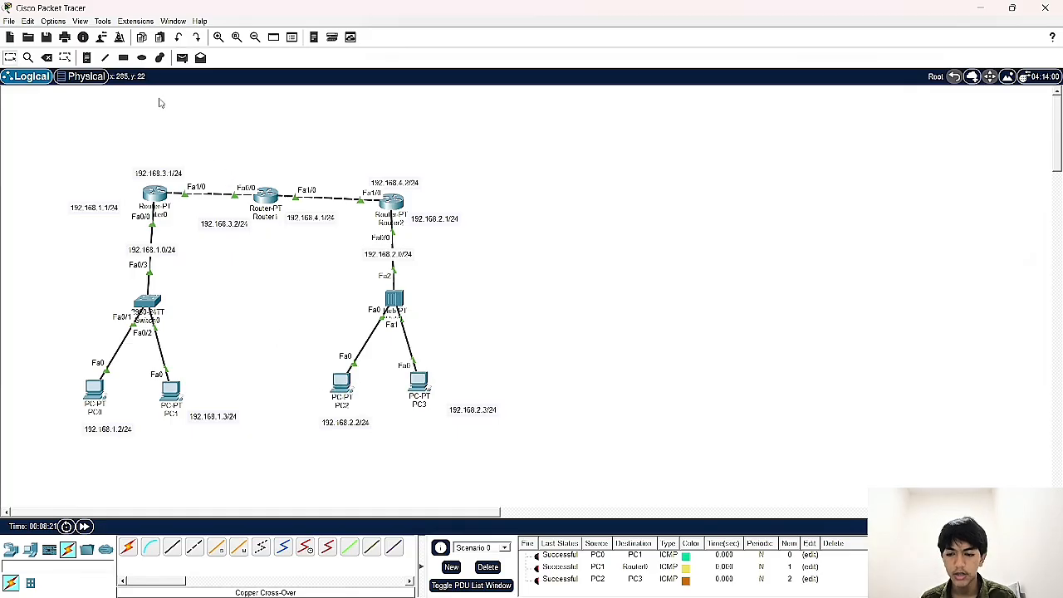
{"action": "left_click", "coordinate": [182, 57]}
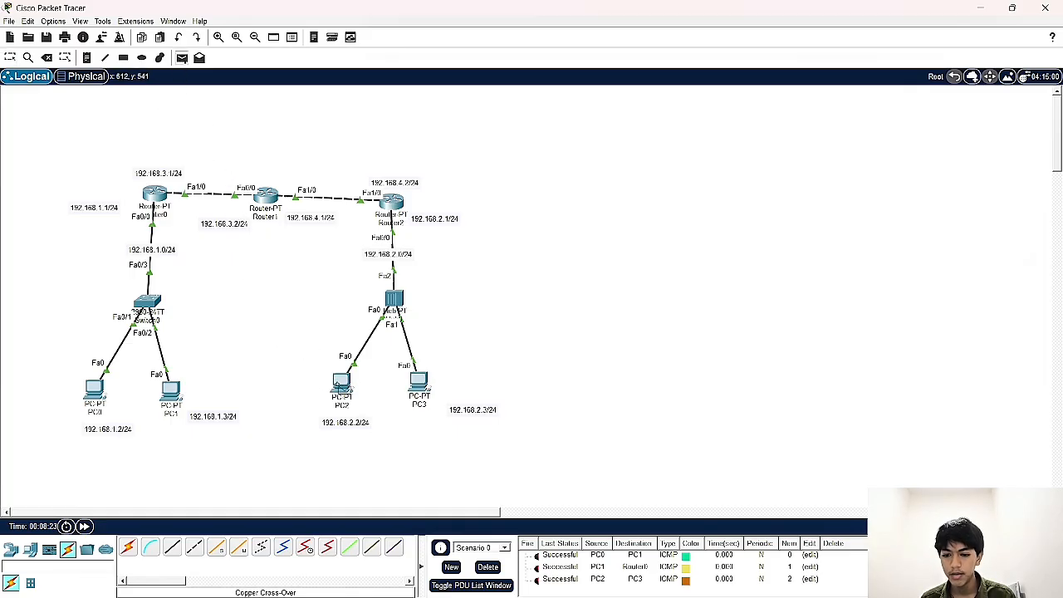
{"action": "left_click", "coordinate": [342, 383]}
{"action": "left_click", "coordinate": [392, 201]}
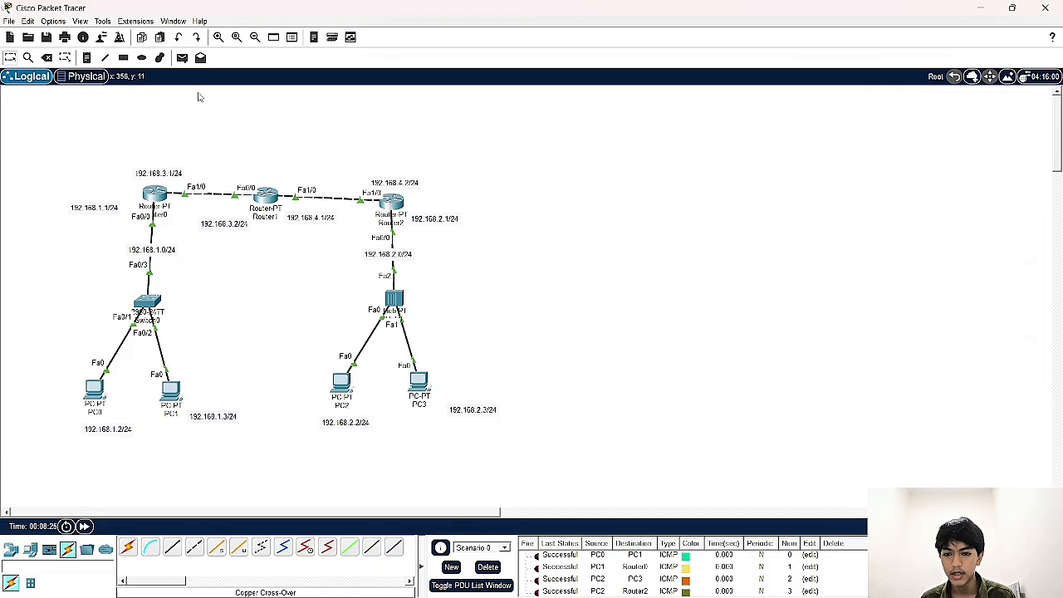
Step: Test the link from Router2 to Router1 with a simple PDU and clear the scenario's test PDUs
{"action": "left_click", "coordinate": [181, 57]}
{"action": "left_click", "coordinate": [392, 201]}
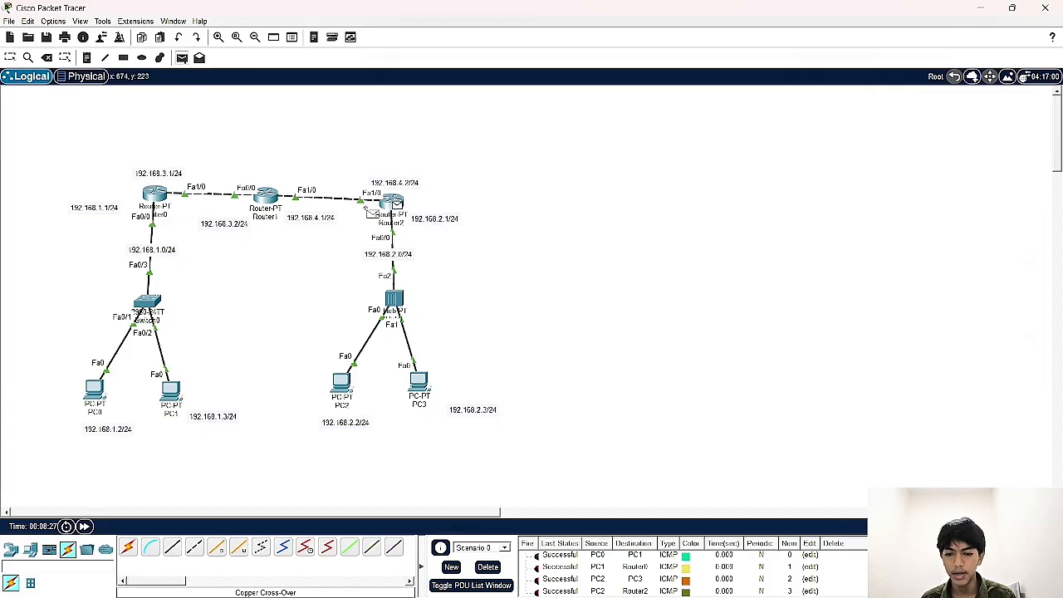
{"action": "left_click", "coordinate": [268, 200]}
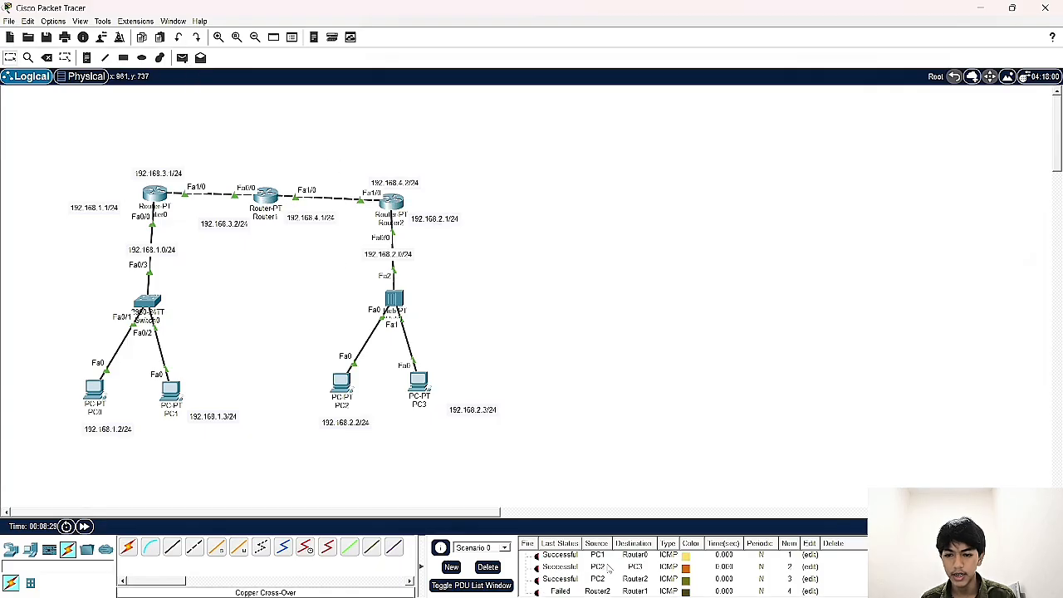
{"action": "left_click", "coordinate": [487, 568]}
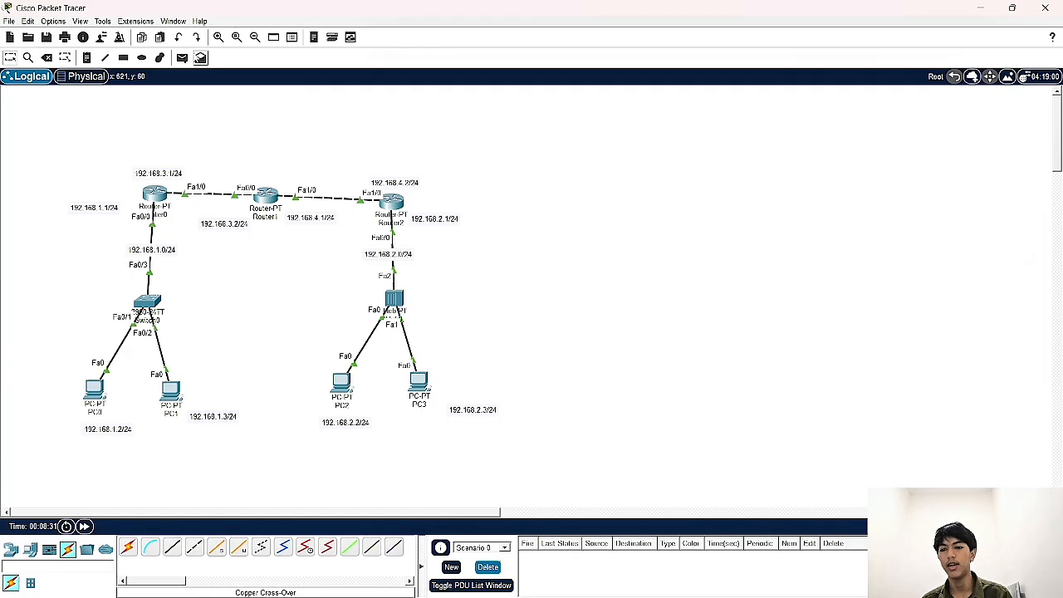
Step: Send simple PDUs from Router0 to Router1 and from PC1 to PC2, and clear the scenario's test PDUs
{"action": "left_click", "coordinate": [182, 58]}
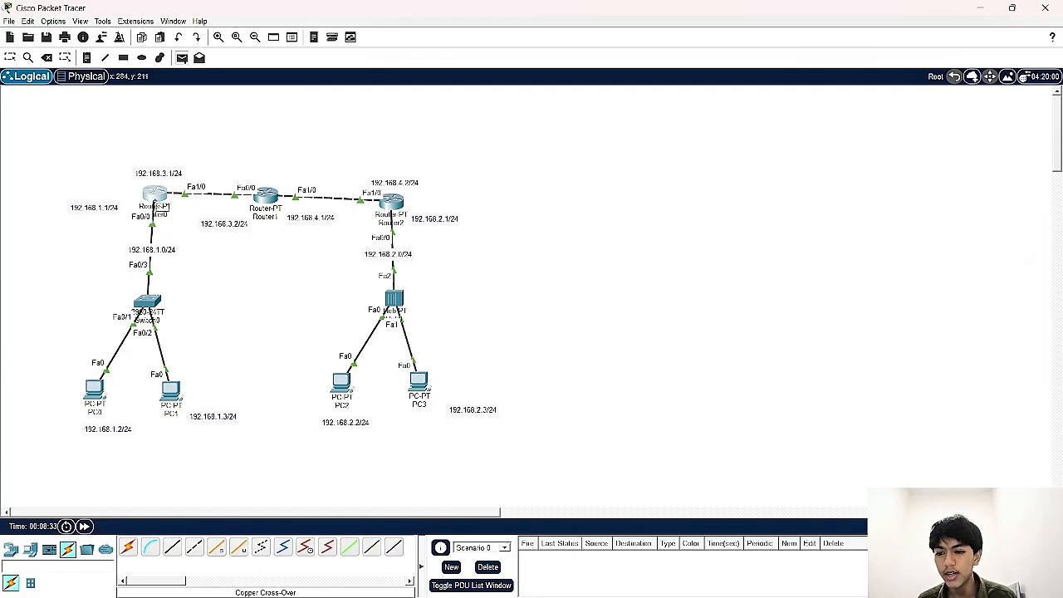
{"action": "left_click", "coordinate": [156, 199]}
{"action": "left_click", "coordinate": [264, 197]}
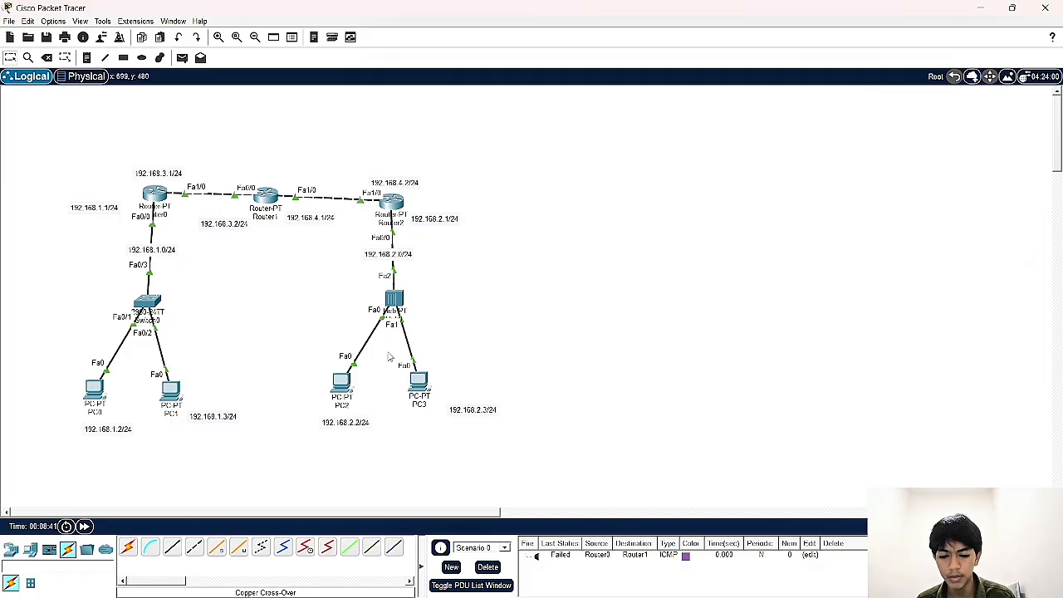
{"action": "left_click", "coordinate": [182, 58]}
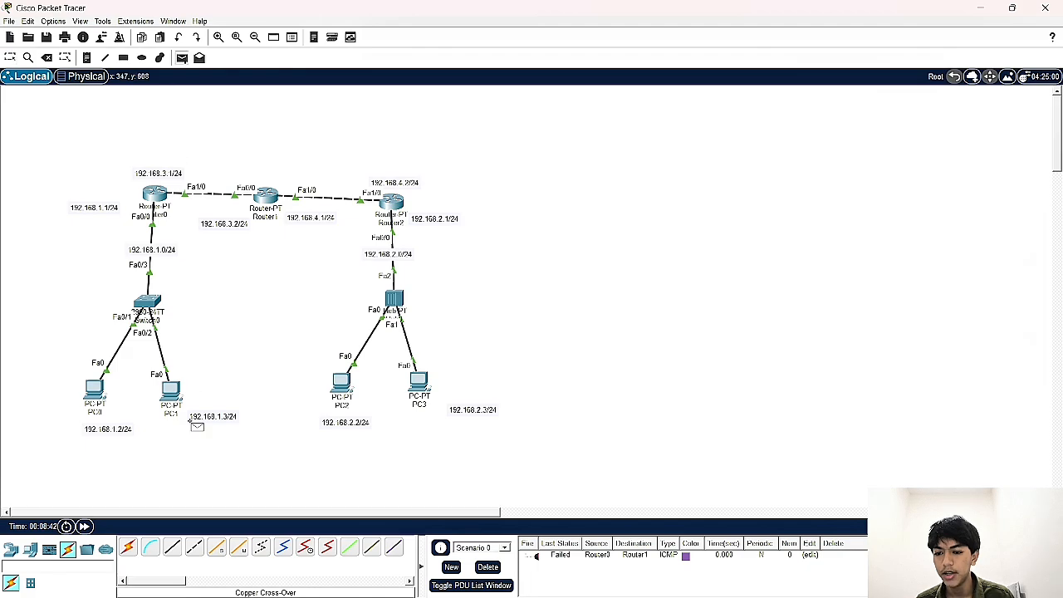
{"action": "left_click", "coordinate": [177, 400]}
{"action": "left_click", "coordinate": [342, 383]}
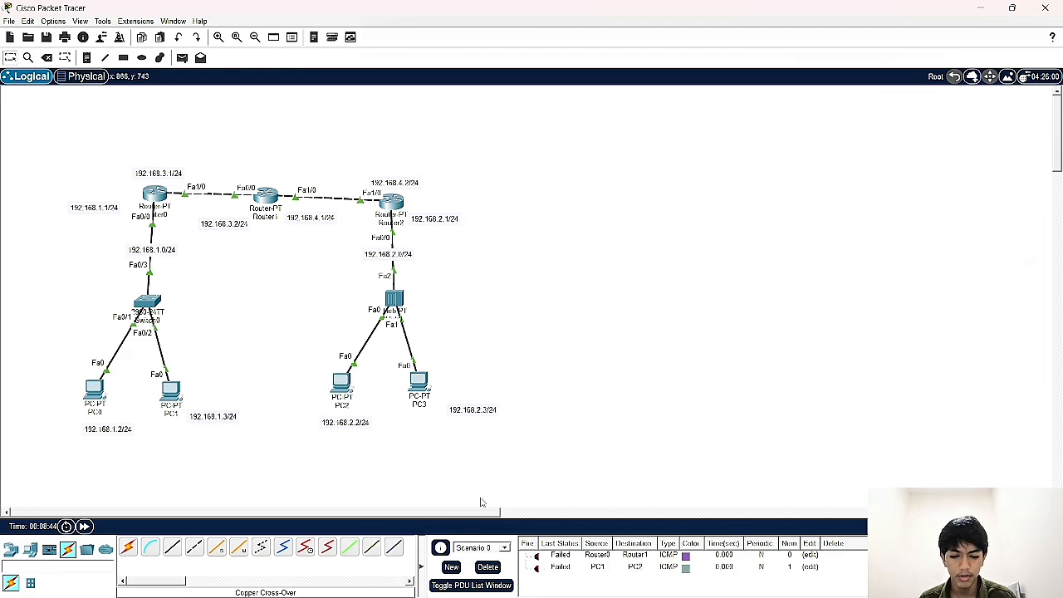
{"action": "left_click", "coordinate": [488, 566]}
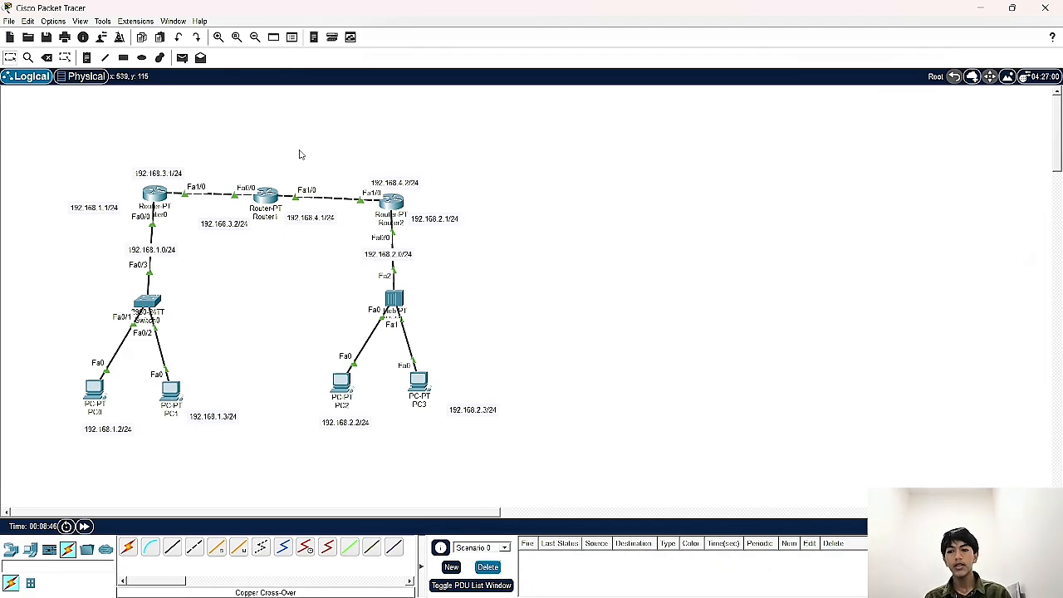
Step: Reposition Router0 and Router1 in an even row and place the 192.168.3.2/24 and 192.168.4.1/24 labels beneath their links
{"action": "left_click_drag", "start_coordinate": [155, 184], "coordinate": [245, 196]}
{"action": "left_click", "coordinate": [249, 205]}
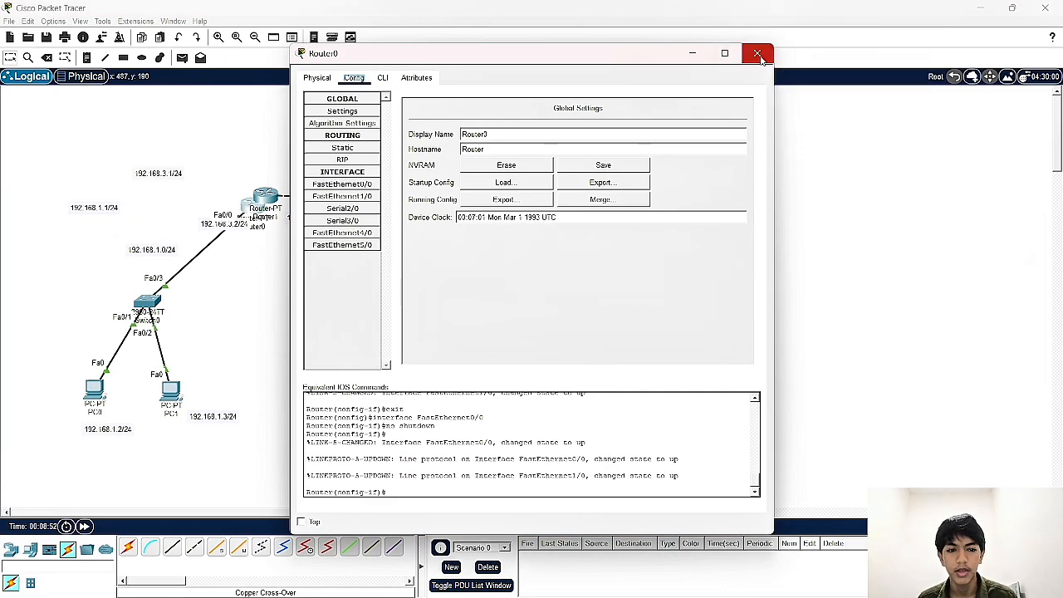
{"action": "left_click", "coordinate": [757, 54]}
{"action": "left_click_drag", "start_coordinate": [246, 204], "coordinate": [146, 199]}
{"action": "mouse_move", "coordinate": [253, 205]}
{"action": "left_mouse_down"}
{"action": "mouse_move", "coordinate": [262, 202]}
{"action": "mouse_move", "coordinate": [243, 221]}
{"action": "mouse_move", "coordinate": [247, 213]}
{"action": "left_mouse_up"}
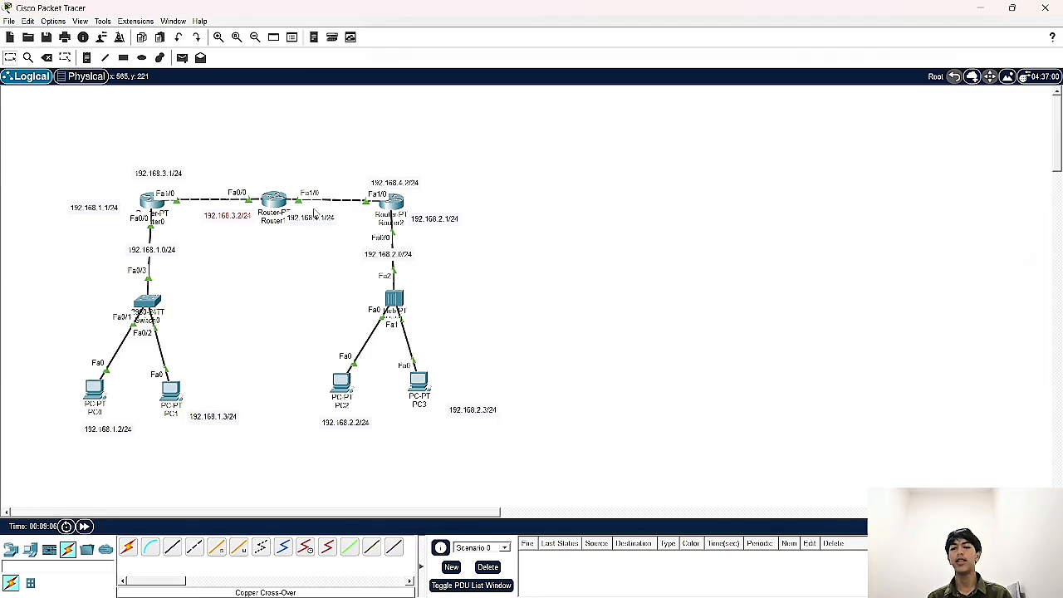
{"action": "mouse_move", "coordinate": [316, 220]}
{"action": "left_mouse_down"}
{"action": "mouse_move", "coordinate": [342, 222]}
{"action": "mouse_move", "coordinate": [329, 222]}
{"action": "left_mouse_up"}
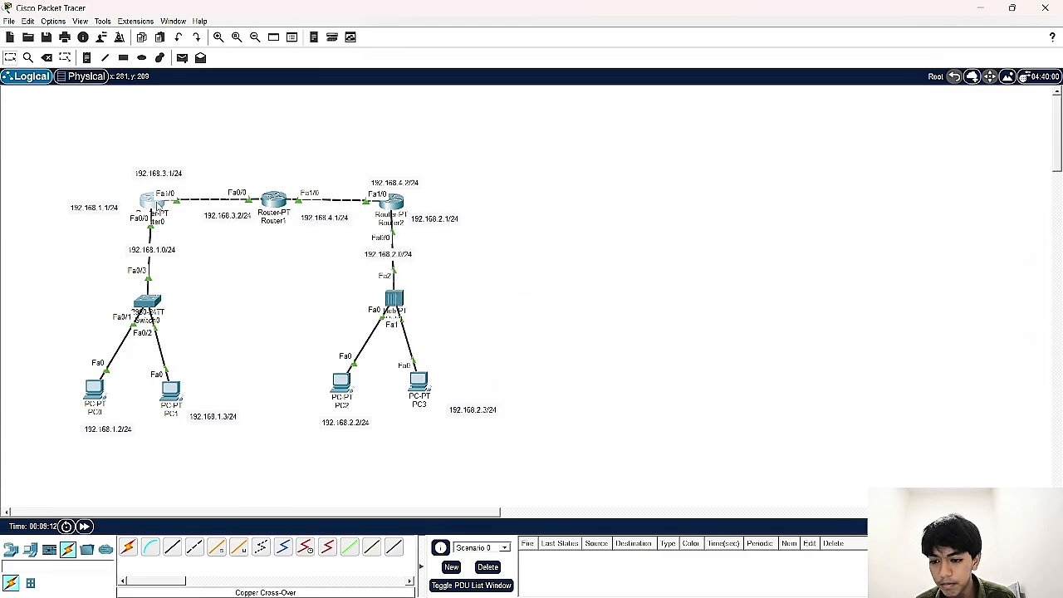
Step: Open Router0's FastEthernet1/0 interface settings to check its IP configuration
{"action": "left_click", "coordinate": [157, 208]}
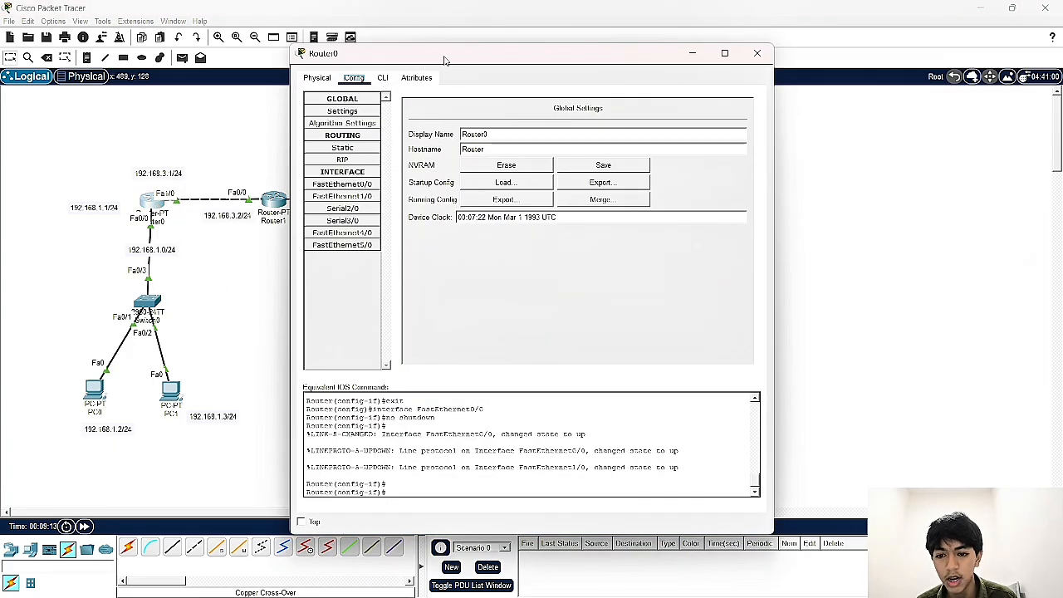
{"action": "left_click_drag", "start_coordinate": [444, 60], "coordinate": [575, 83]}
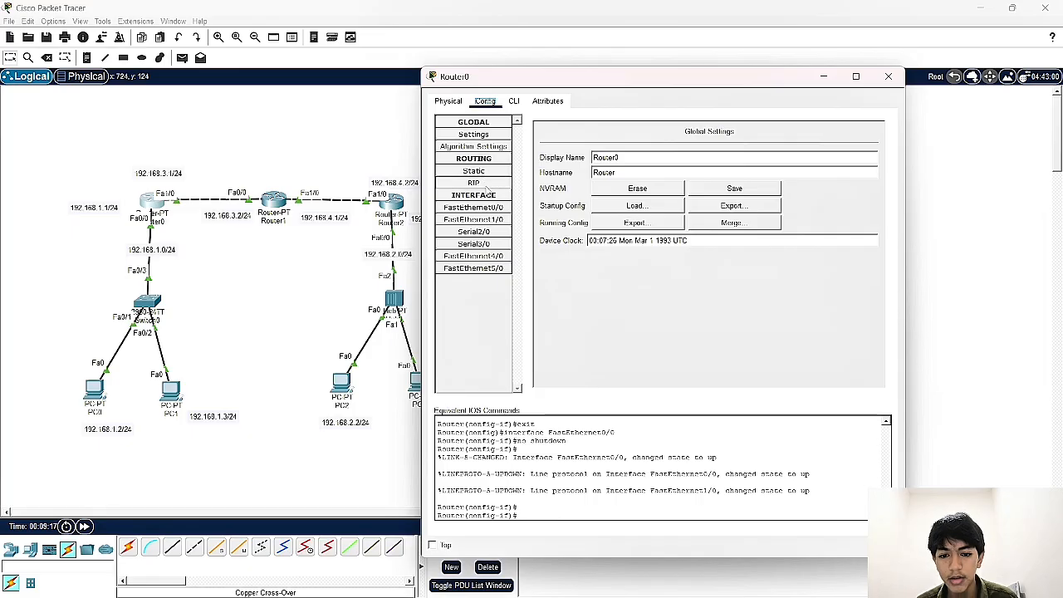
{"action": "left_click", "coordinate": [491, 220]}
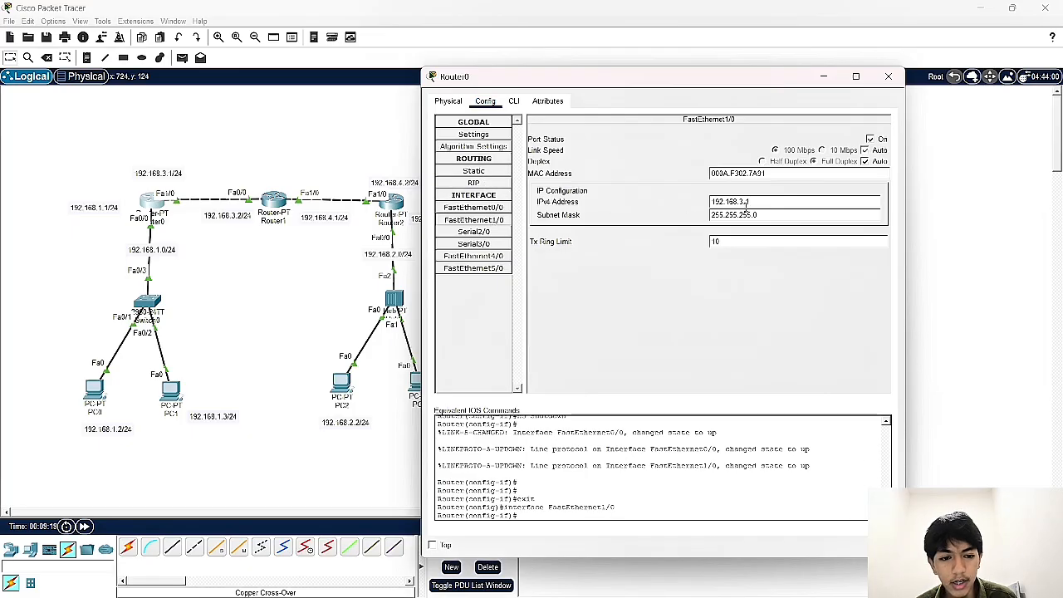
Step: Start a static route on Router0 with network 192.168.4.0 and mask 255.255.255.0
{"action": "left_click", "coordinate": [501, 171]}
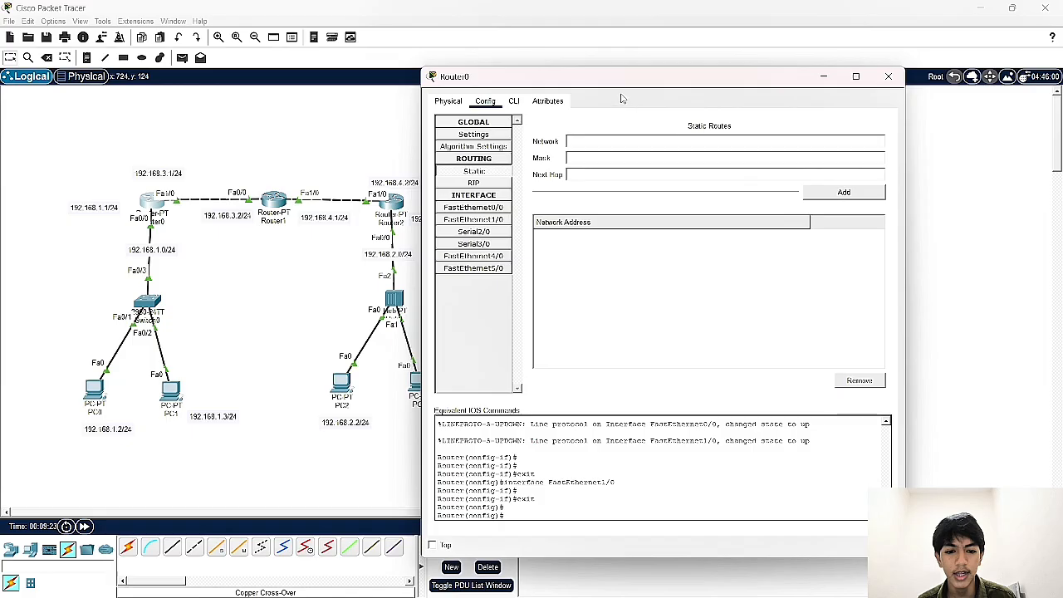
{"action": "left_click_drag", "start_coordinate": [605, 80], "coordinate": [689, 76]}
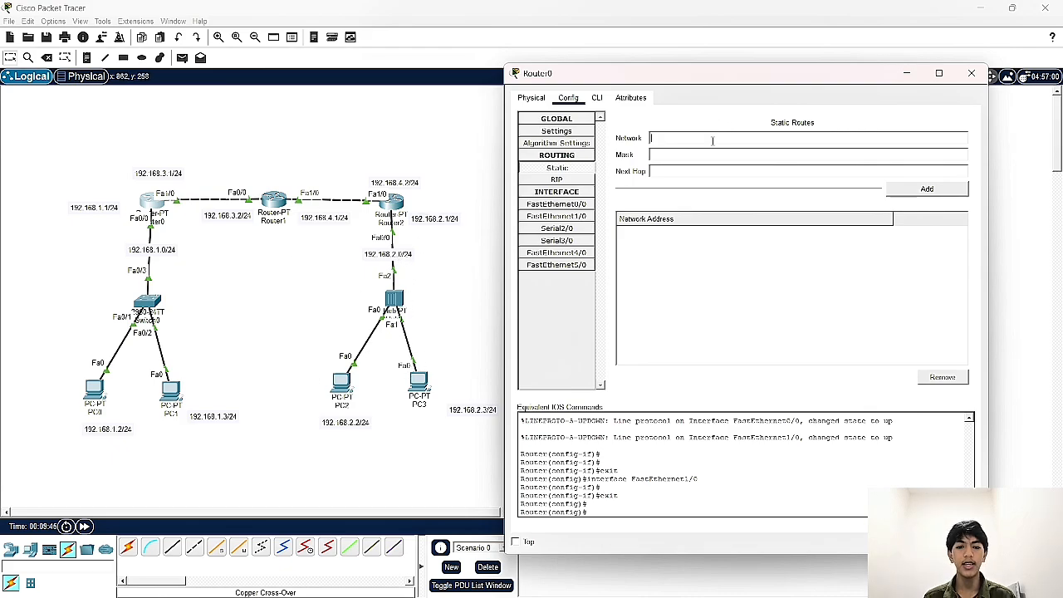
{"action": "type", "text": ".16"}
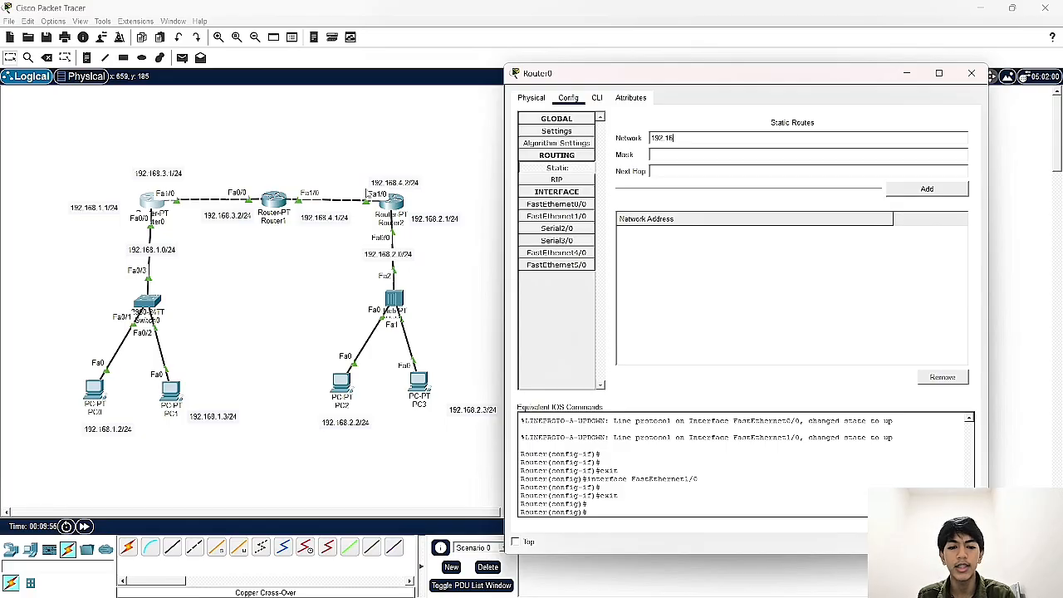
{"action": "type", "text": "8.4.0"}
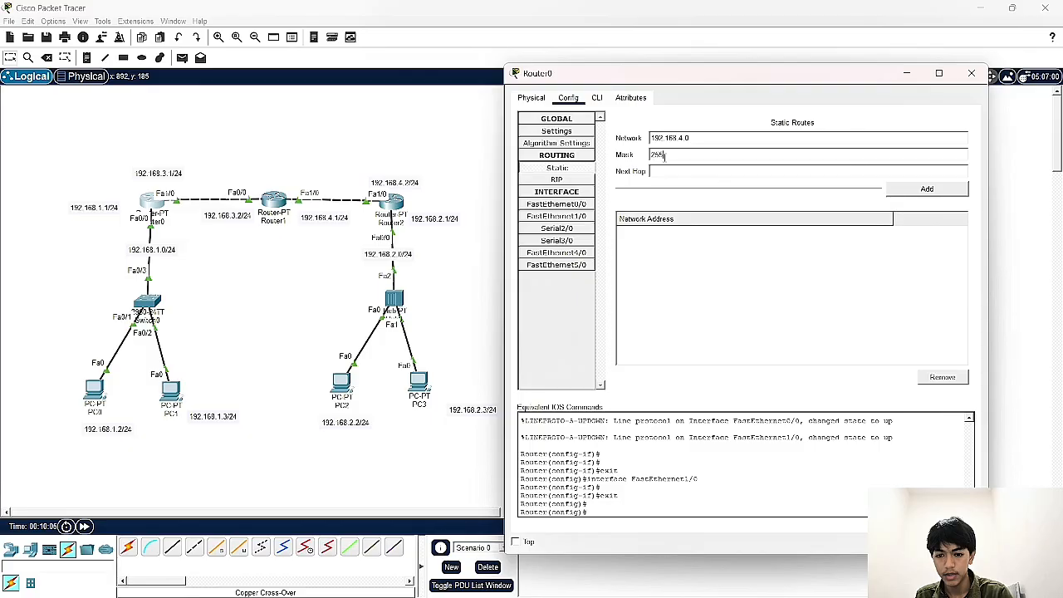
{"action": "left_click", "coordinate": [665, 157]}
{"action": "type", "text": "255.255.255.0"}
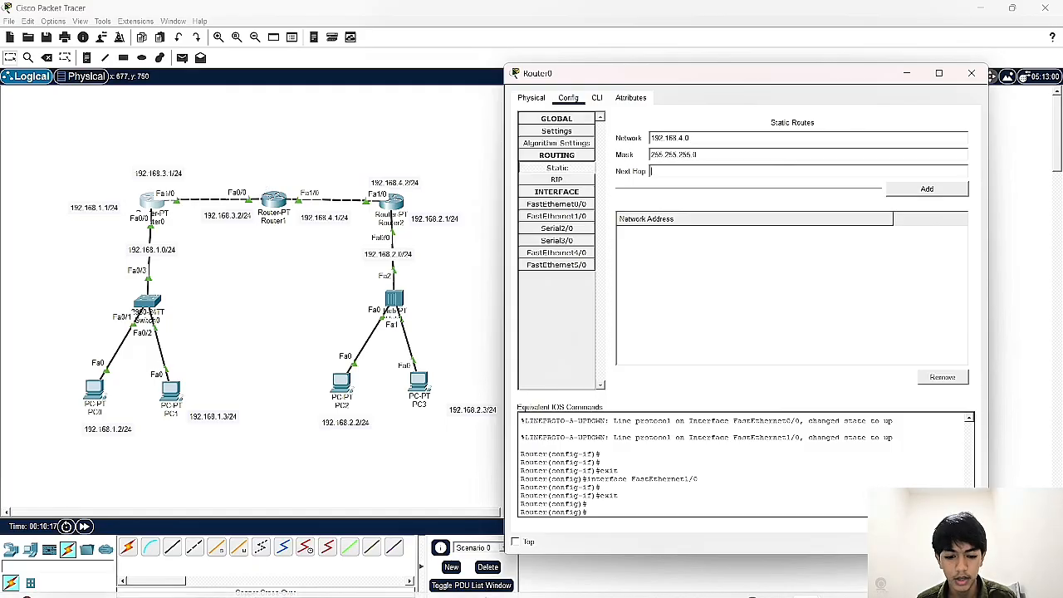
{"action": "mouse_move", "coordinate": [664, 587]}
{"action": "mouse_move", "coordinate": [719, 585]}
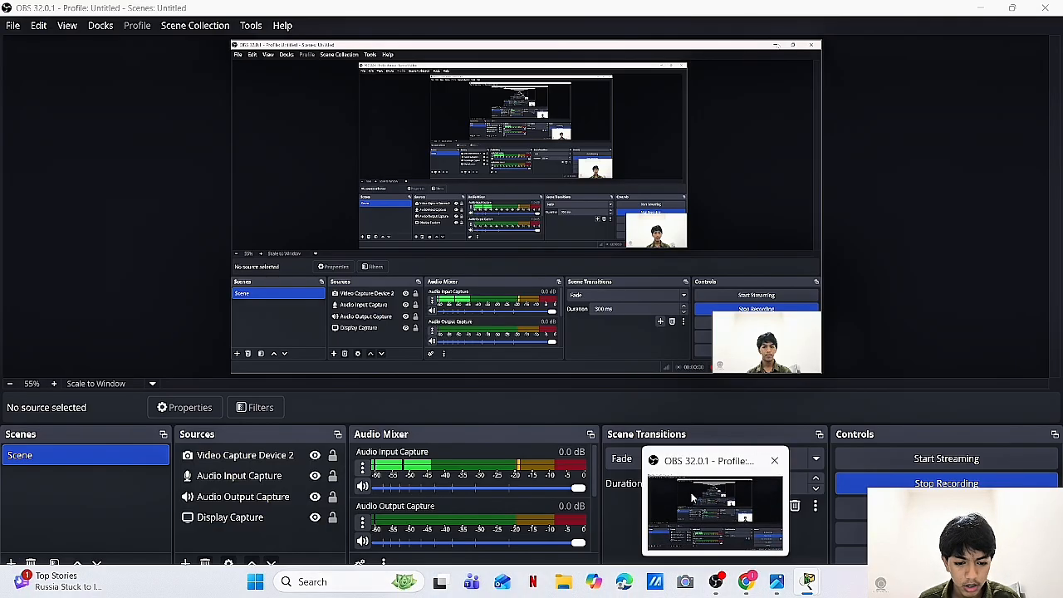
{"action": "left_click", "coordinate": [692, 501]}
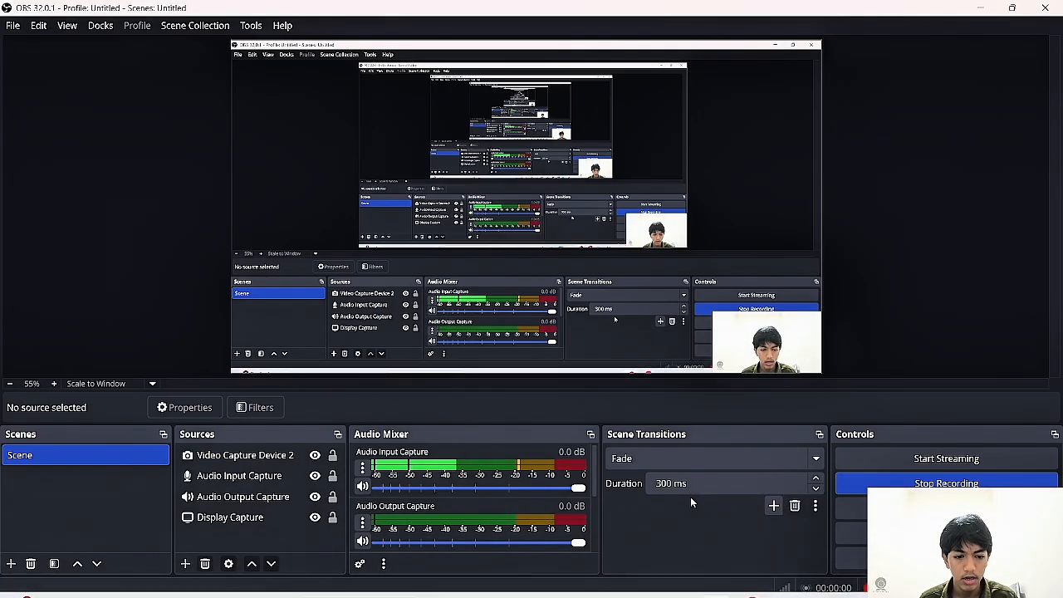
{"action": "left_click", "coordinate": [980, 10]}
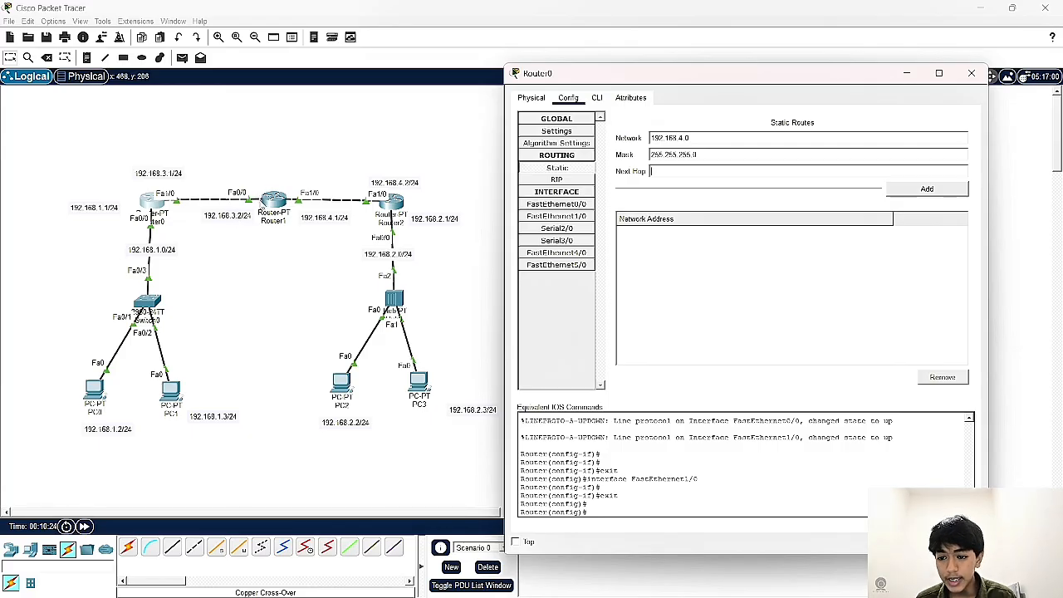
Step: Add Router0's 192.168.4.0 route with next hop 192.168.3.2 and a second static route to 192.168.2.0, mask 255.255.255.0, via 192.168.3.2
{"action": "type", "text": "192.168.3.2"}
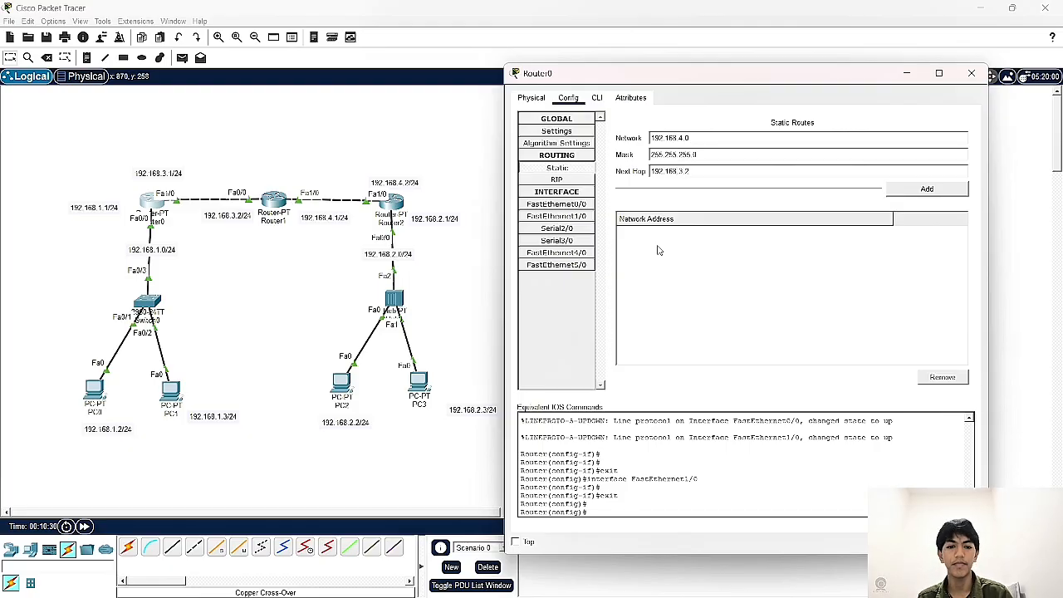
{"action": "left_click", "coordinate": [928, 190]}
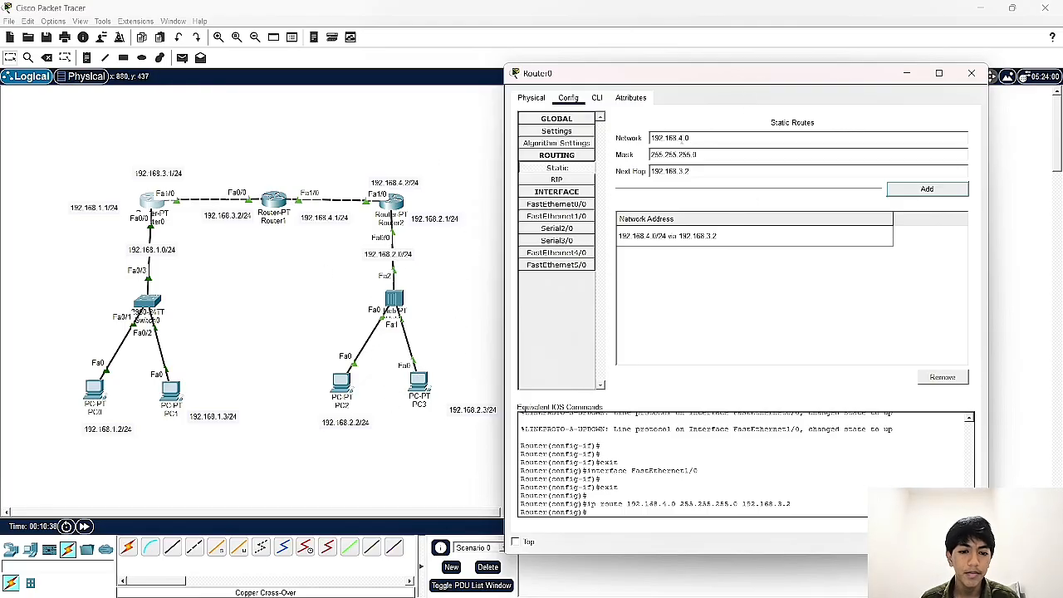
{"action": "left_click", "coordinate": [683, 137]}
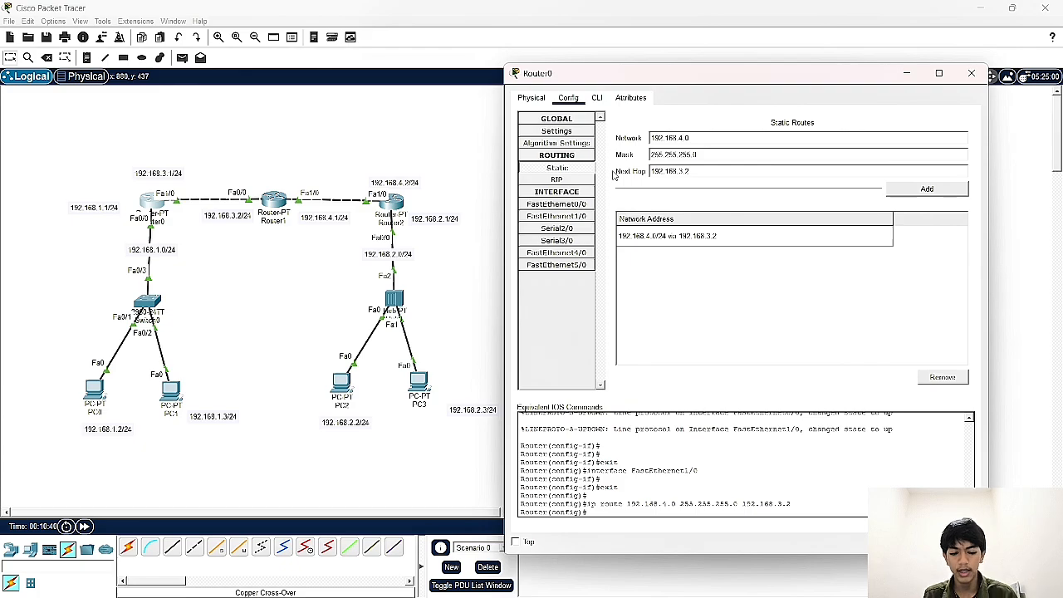
{"action": "triple_click", "coordinate": [779, 157]}
{"action": "key", "text": "ctrl+c"}
{"action": "left_click", "coordinate": [771, 169]}
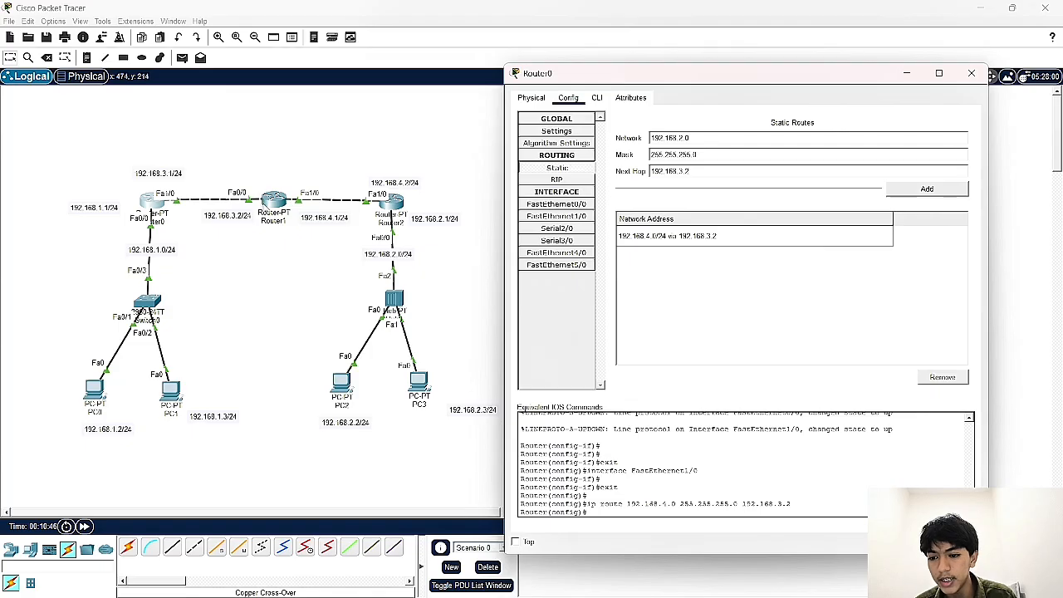
{"action": "left_click", "coordinate": [901, 192]}
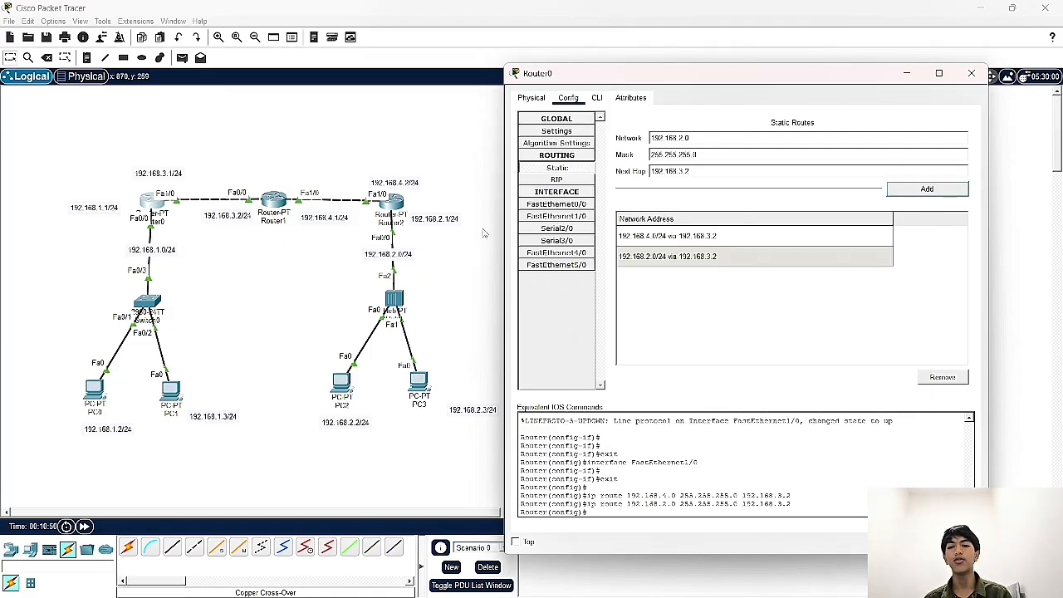
{"action": "left_click", "coordinate": [971, 75]}
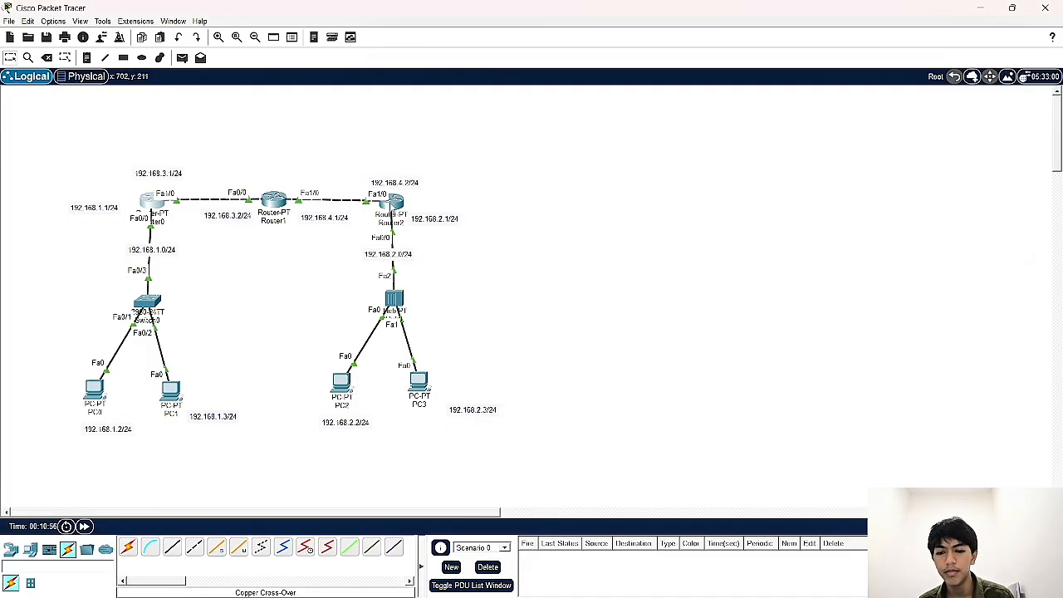
Step: Add static routes on Router2 to 192.168.3.0 and 192.168.1.0, both with mask 255.255.255.0 and next hop 192.168.4.1
{"action": "left_click", "coordinate": [396, 202]}
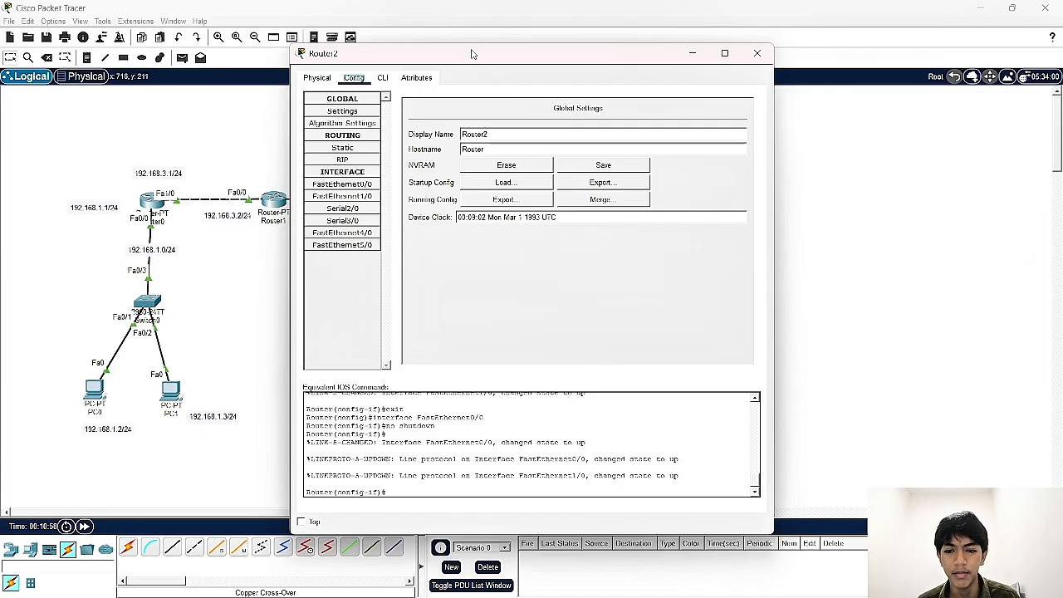
{"action": "left_click_drag", "start_coordinate": [471, 54], "coordinate": [670, 62]}
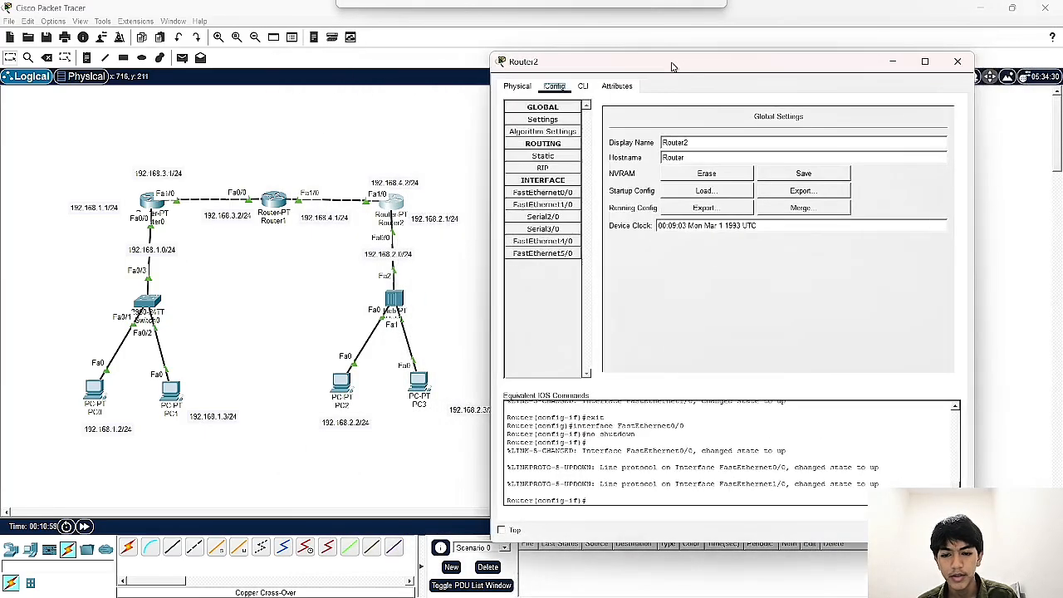
{"action": "left_click", "coordinate": [542, 156]}
{"action": "left_click", "coordinate": [644, 129]}
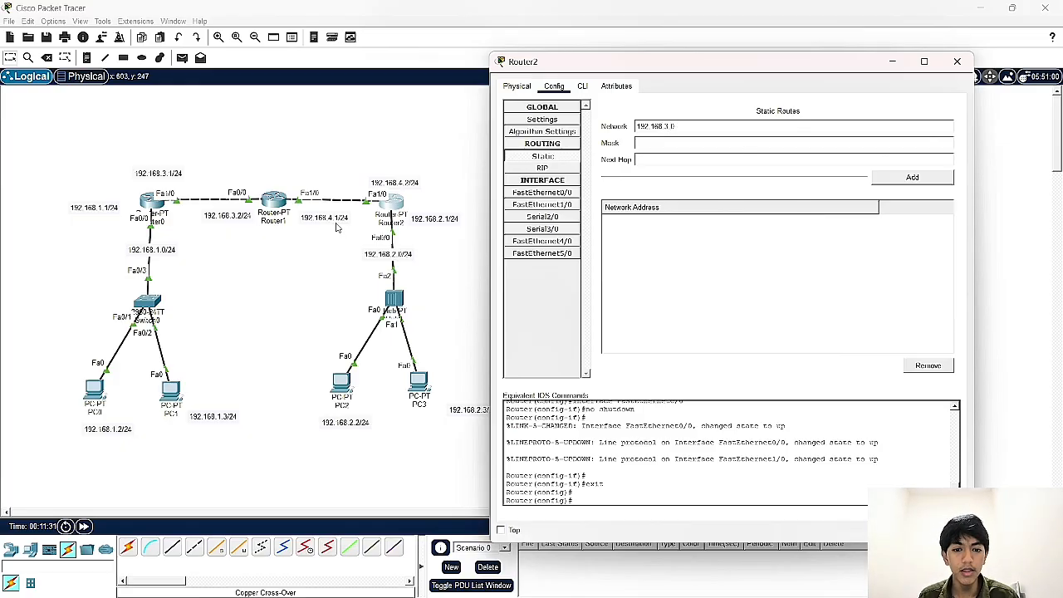
{"action": "key", "text": "ctrl+v"}
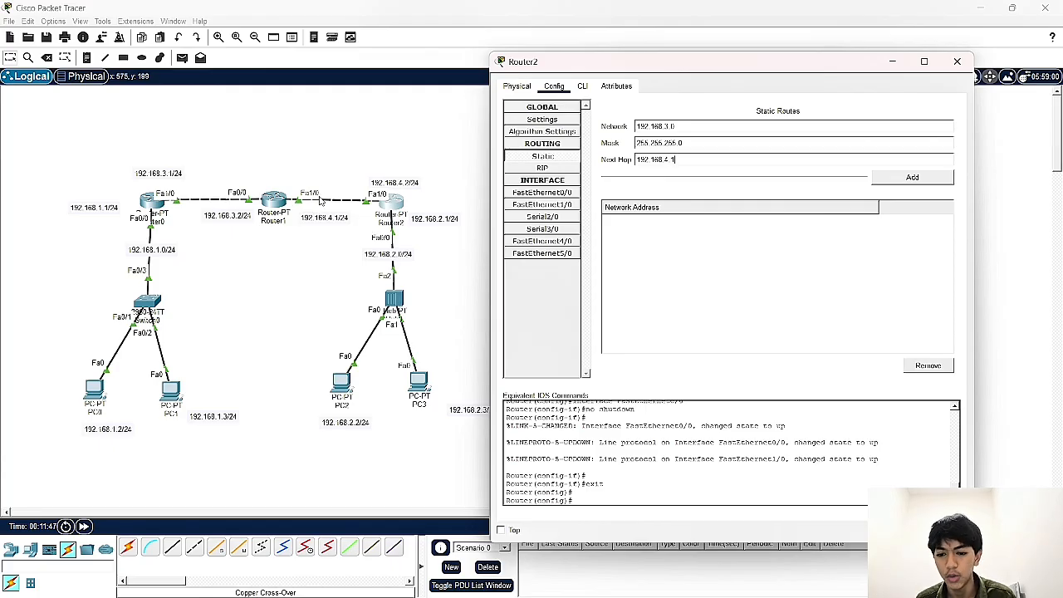
{"action": "left_click", "coordinate": [909, 178]}
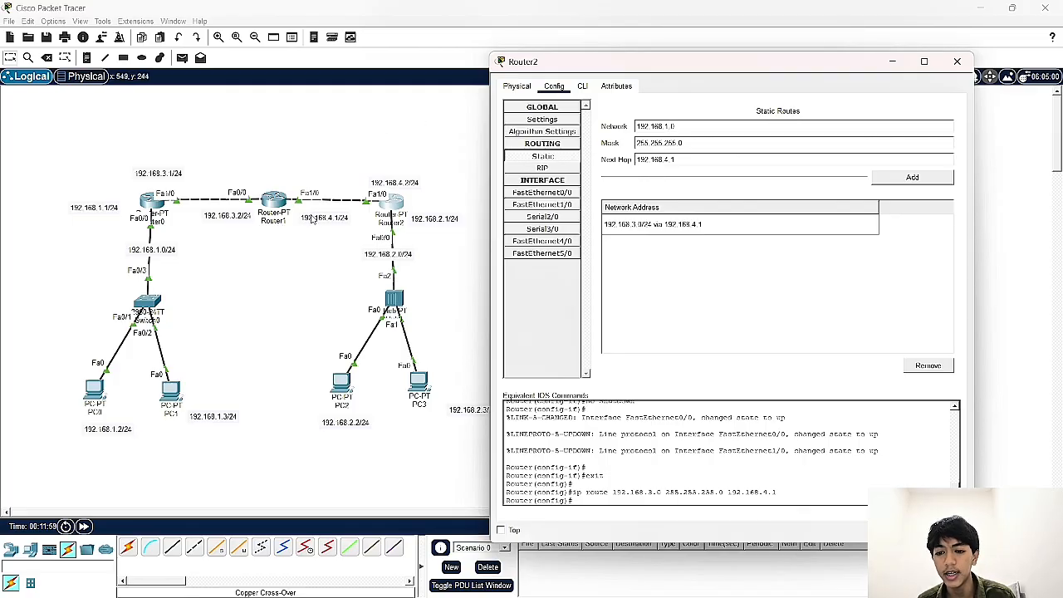
{"action": "left_click", "coordinate": [912, 177]}
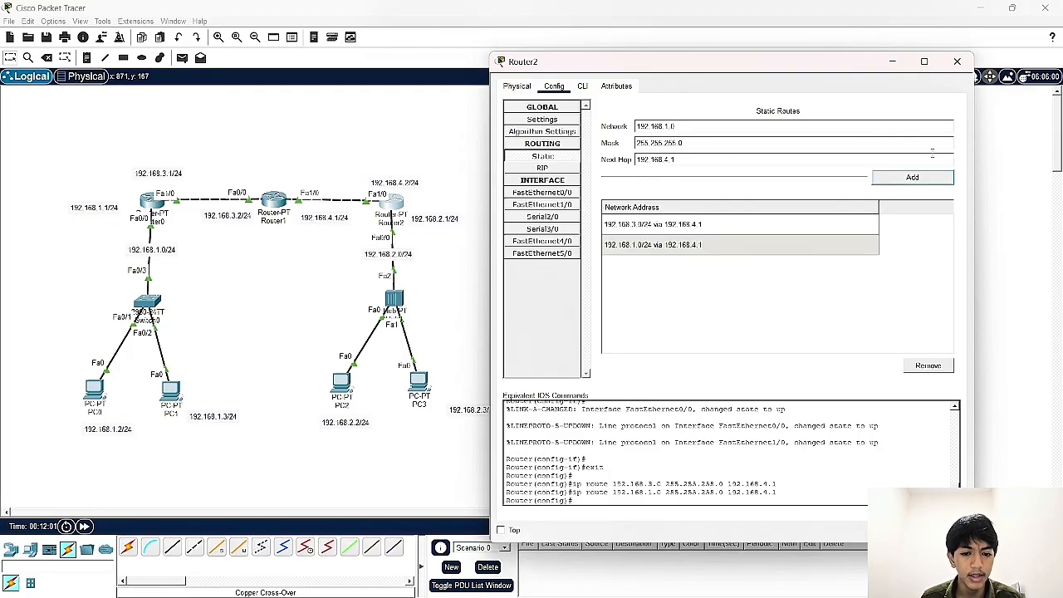
{"action": "left_click", "coordinate": [963, 63]}
Step: Add a static route on Router1 to network 192.168.1.0, mask 255.255.255.0, with next hop 192.168.3.1
{"action": "left_click", "coordinate": [275, 202]}
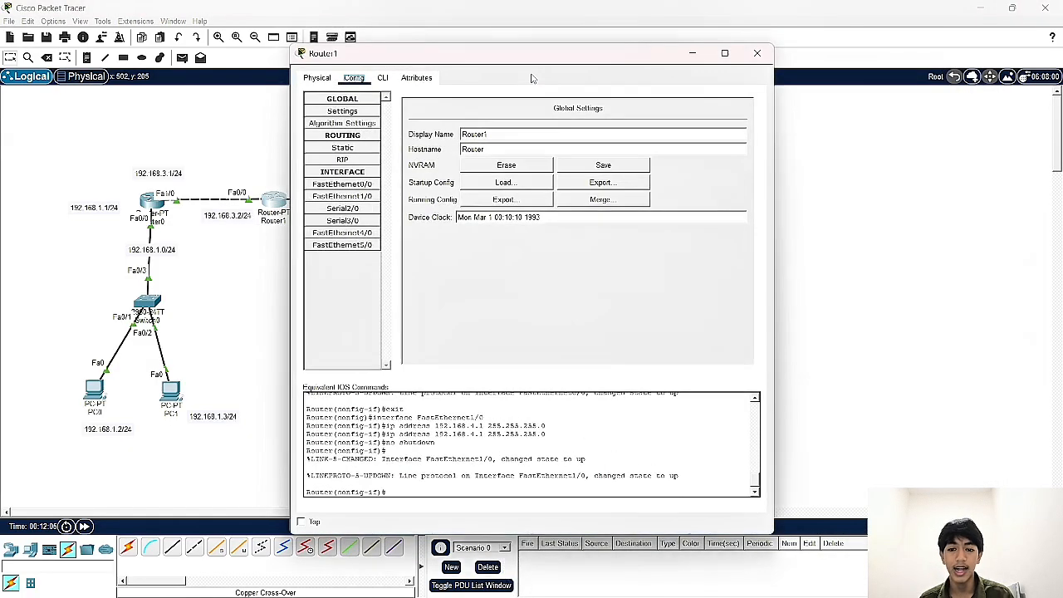
{"action": "left_click_drag", "start_coordinate": [561, 58], "coordinate": [743, 70]}
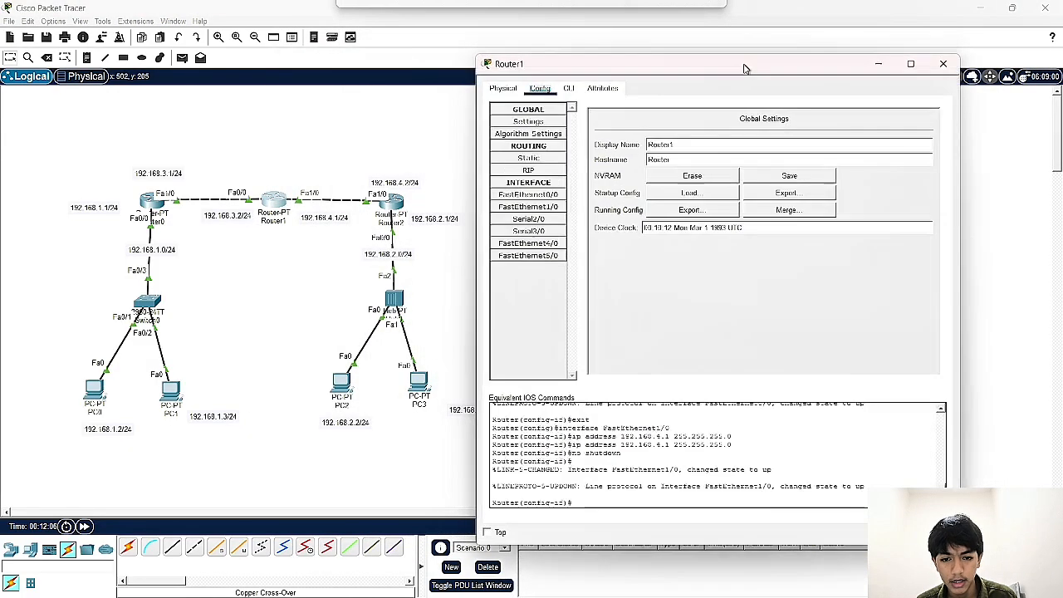
{"action": "left_click", "coordinate": [528, 160]}
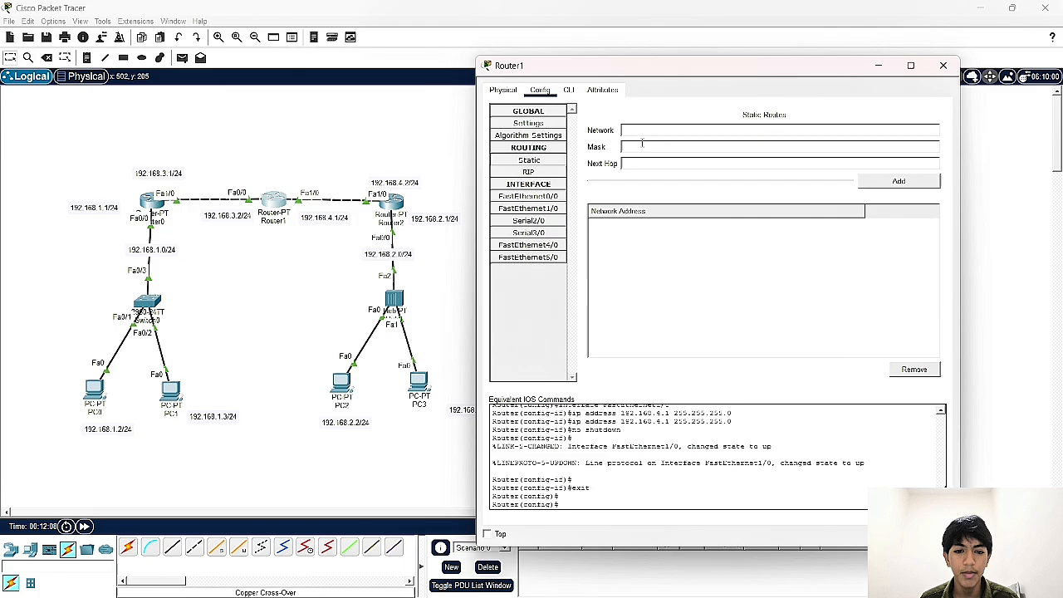
{"action": "left_click", "coordinate": [697, 127]}
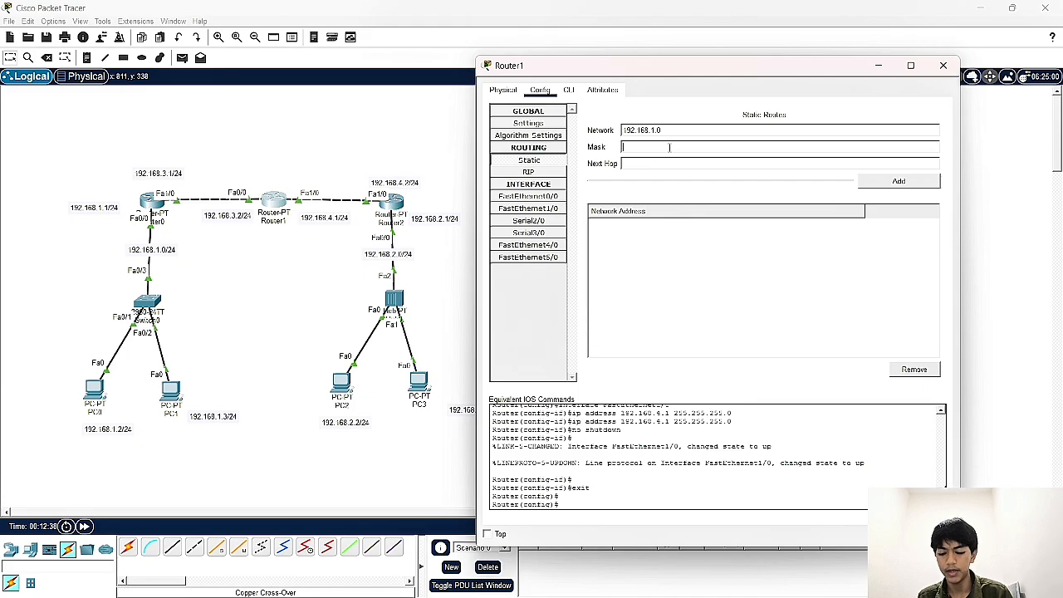
{"action": "type", "text": "255.255.255.0"}
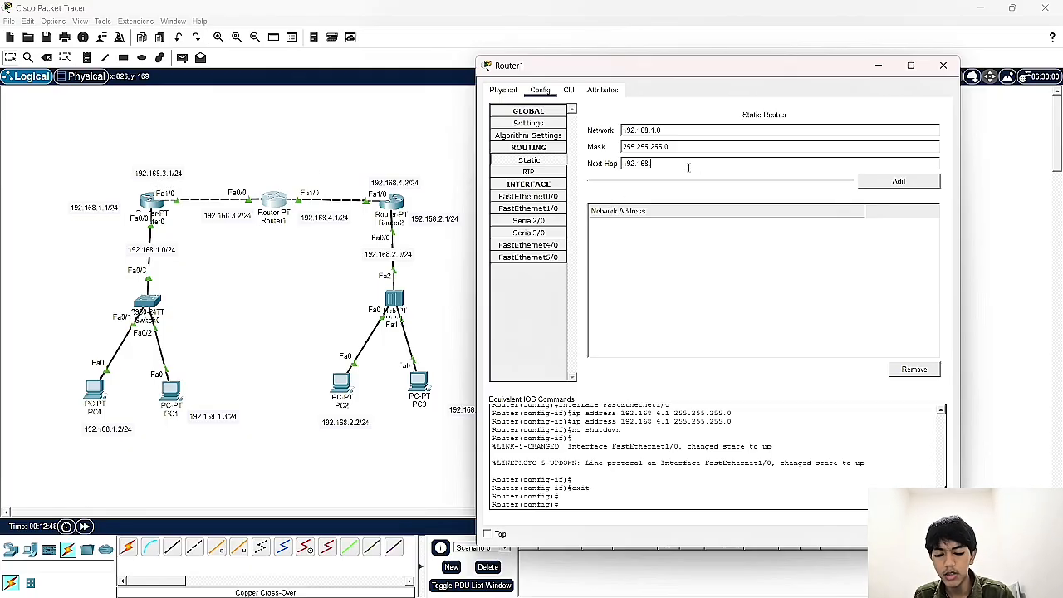
{"action": "left_click", "coordinate": [898, 181]}
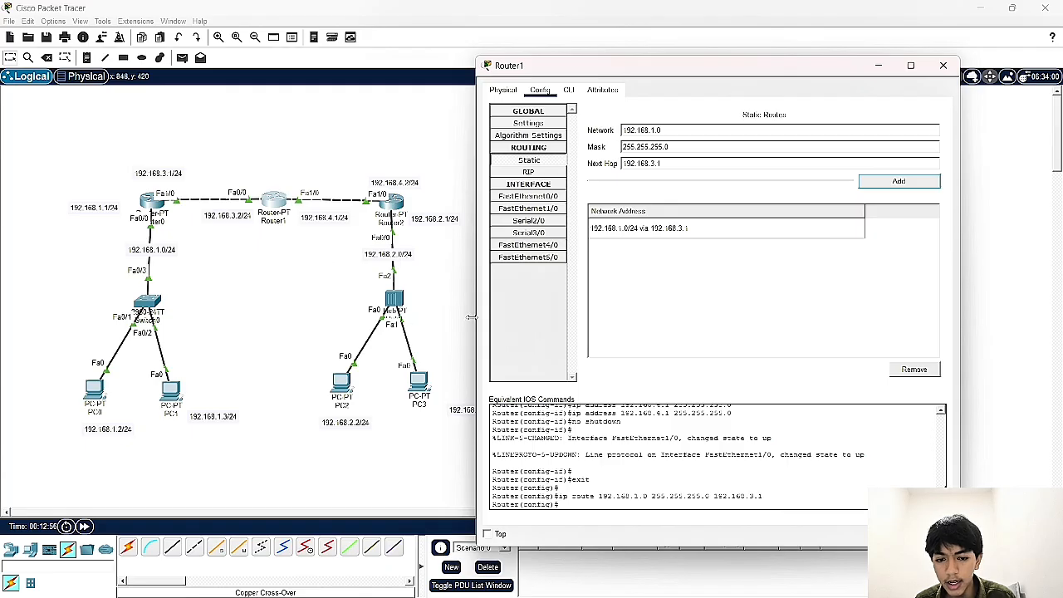
Step: Add a static route on Router1 to network 192.168.2.0, mask 255.255.255.0, with next hop 192.168.4.2, and close its settings
{"action": "left_click", "coordinate": [656, 130]}
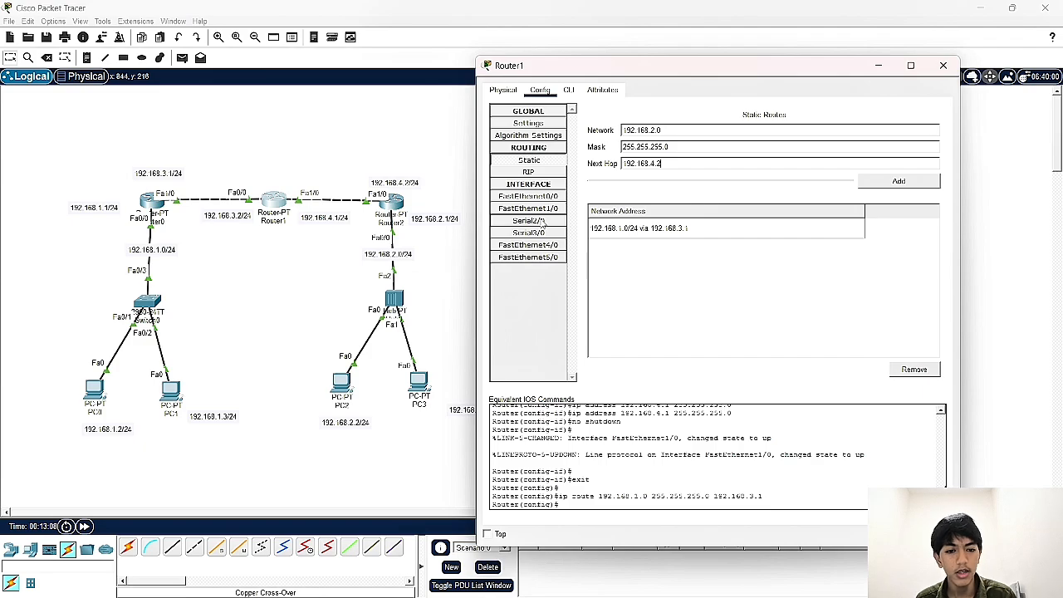
{"action": "left_click", "coordinate": [878, 183]}
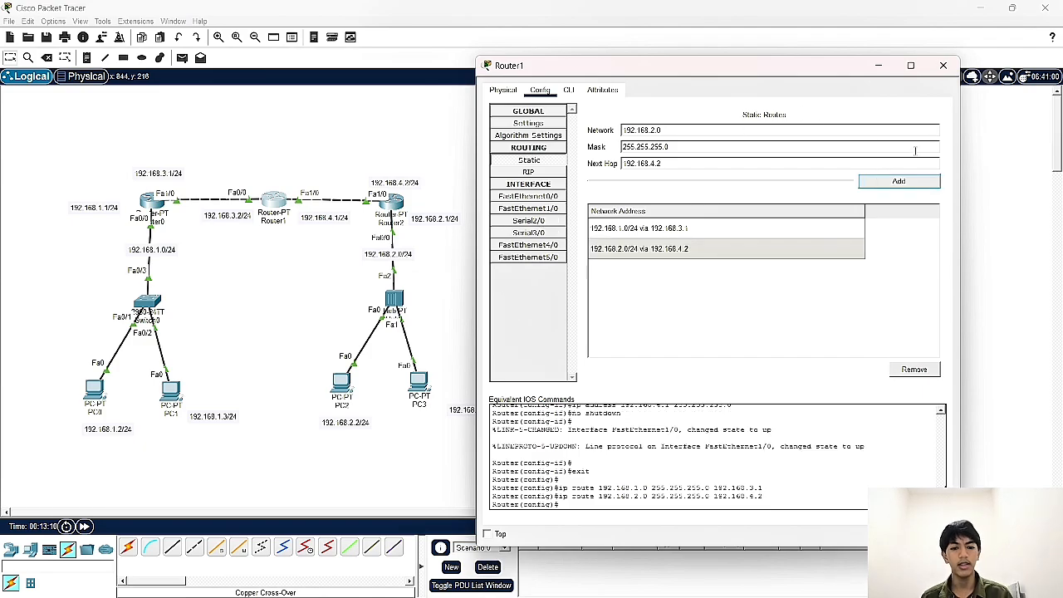
{"action": "left_click", "coordinate": [944, 67]}
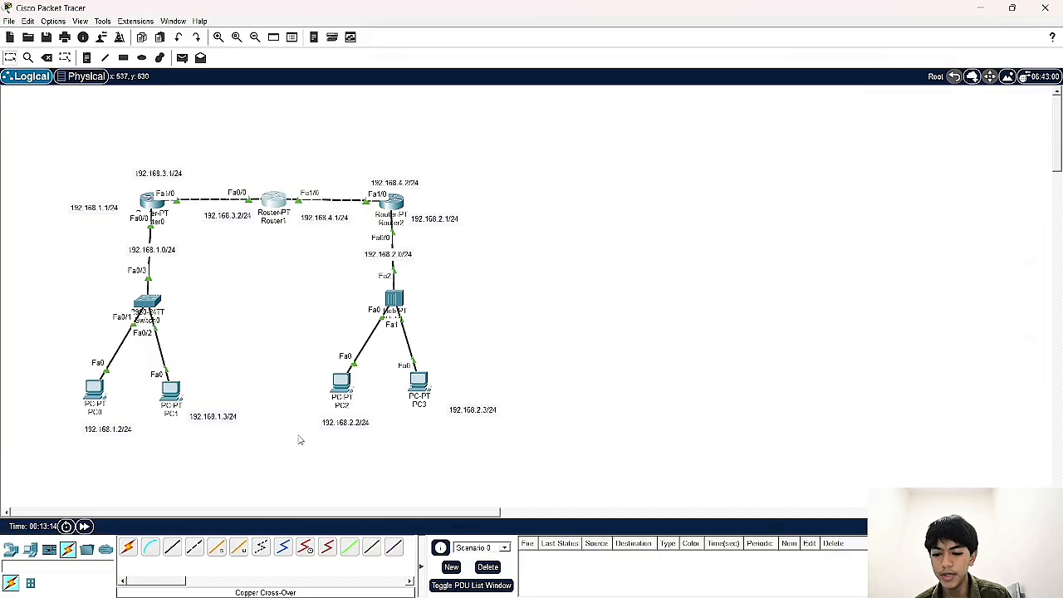
Step: Test connectivity across the three routers by sending a simple PDU from PC1 to PC2
{"action": "left_click", "coordinate": [182, 58]}
{"action": "left_click", "coordinate": [171, 388]}
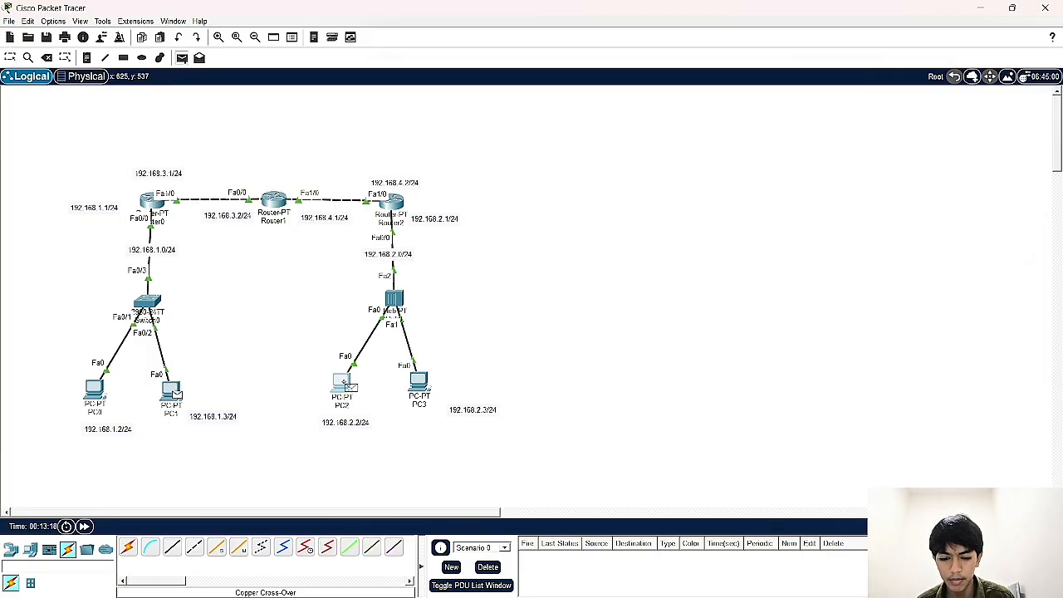
{"action": "left_click", "coordinate": [342, 384]}
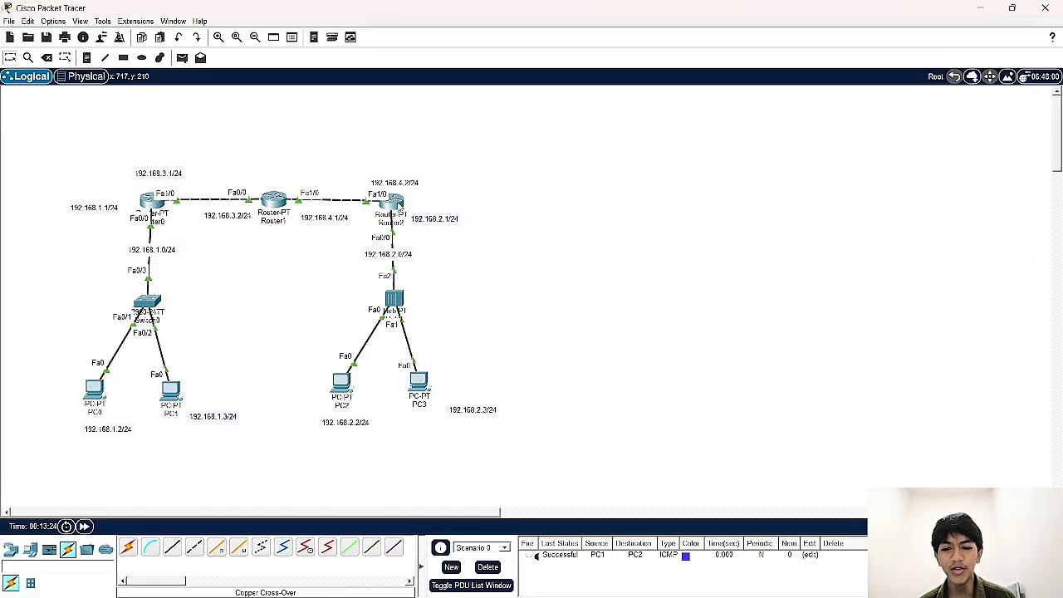
Step: Shift Router2 slightly so it lines up with Router1, and briefly open Router1's configuration for review
{"action": "left_click_drag", "start_coordinate": [399, 208], "coordinate": [410, 203]}
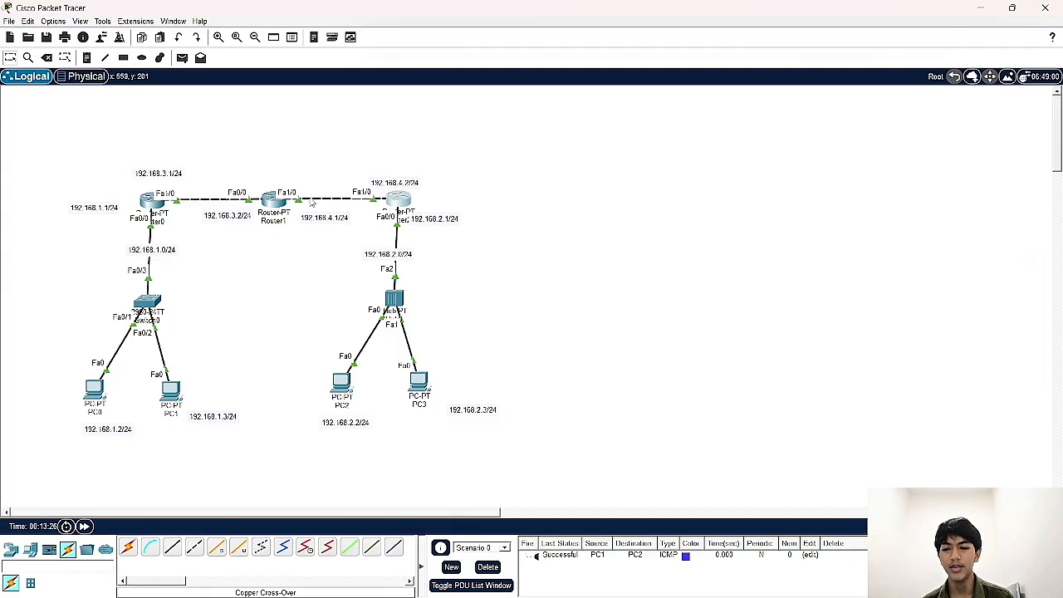
{"action": "left_click", "coordinate": [278, 202]}
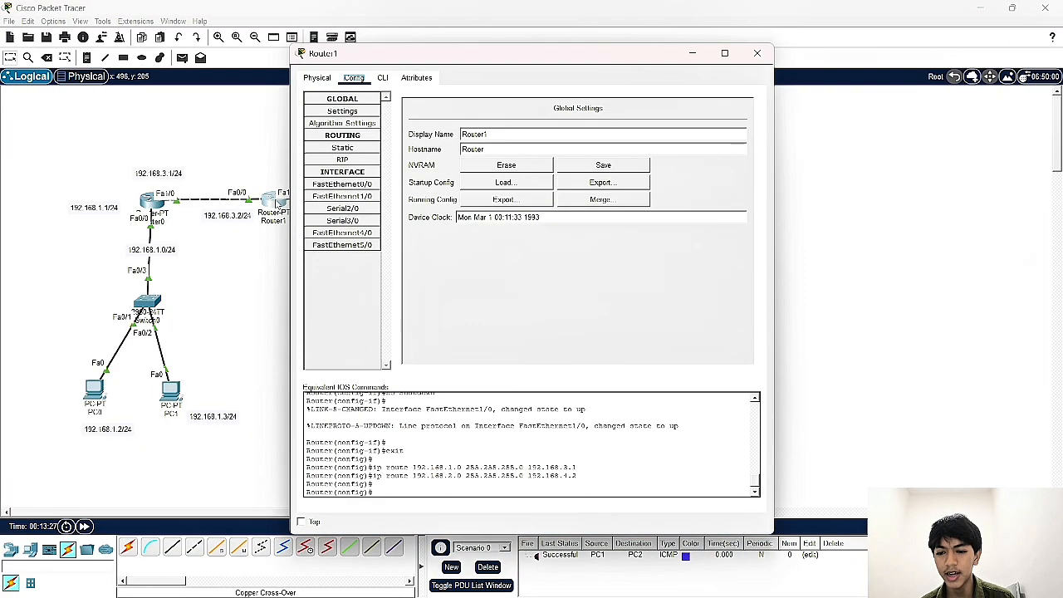
{"action": "left_click", "coordinate": [756, 53]}
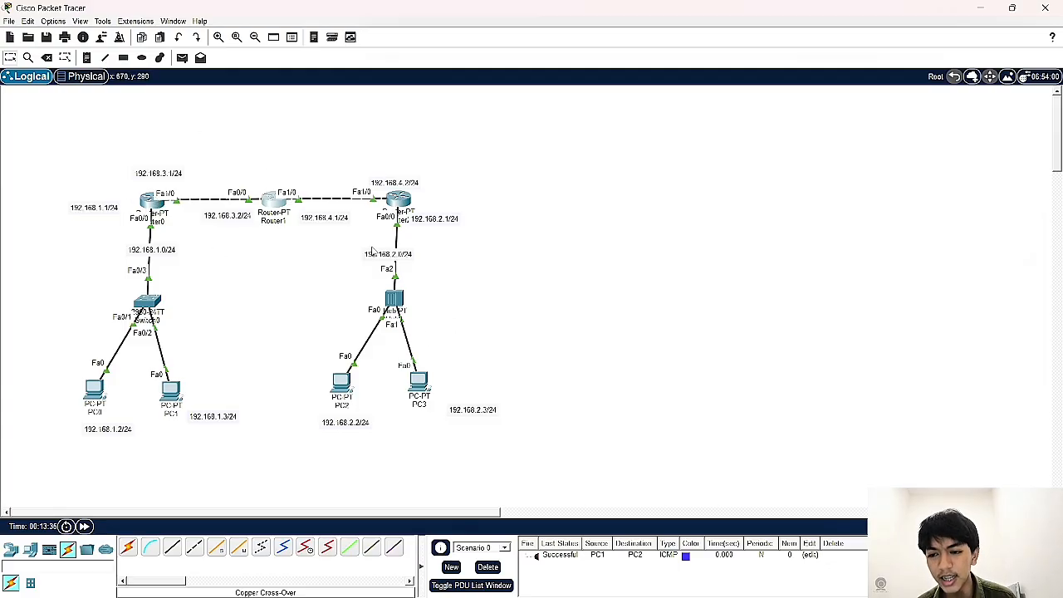
{"action": "mouse_move", "coordinate": [274, 219]}
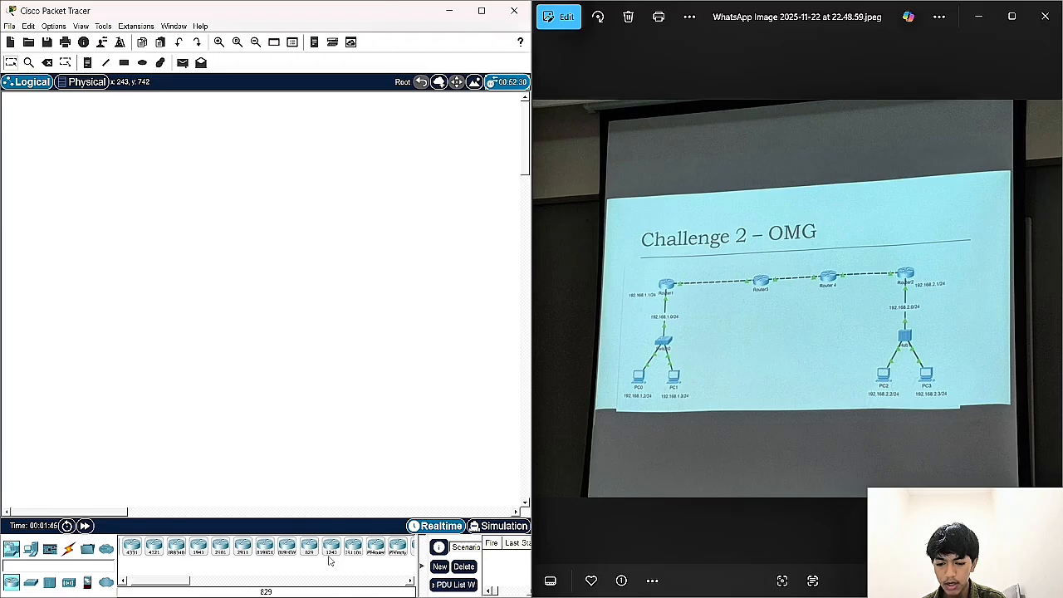
Step: Place four Router-PT routers in a row across the upper part of the empty workspace
{"action": "left_click", "coordinate": [379, 548]}
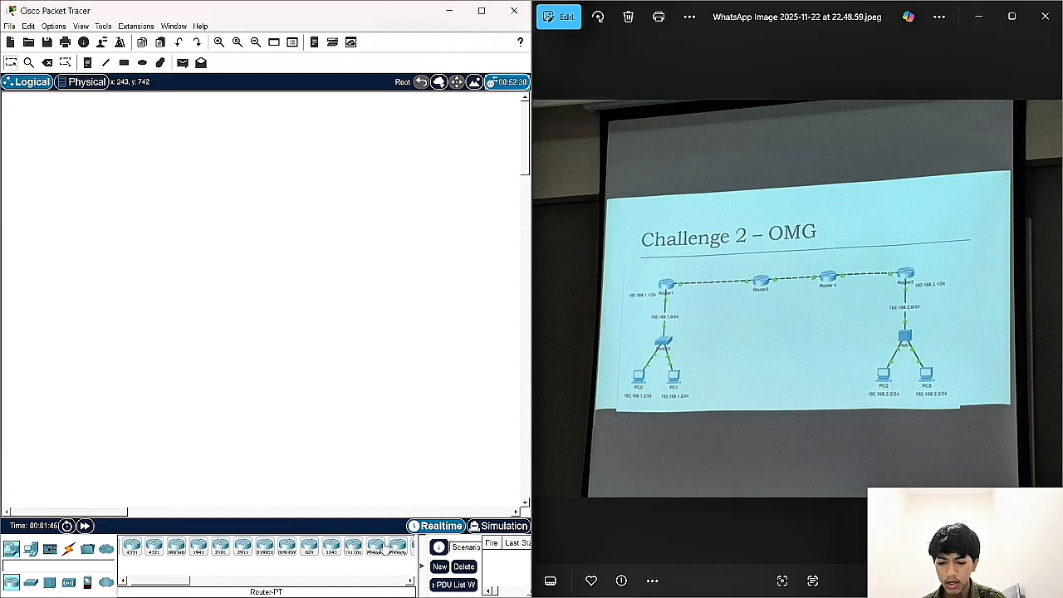
{"action": "left_click", "coordinate": [97, 185]}
{"action": "left_click", "coordinate": [377, 548]}
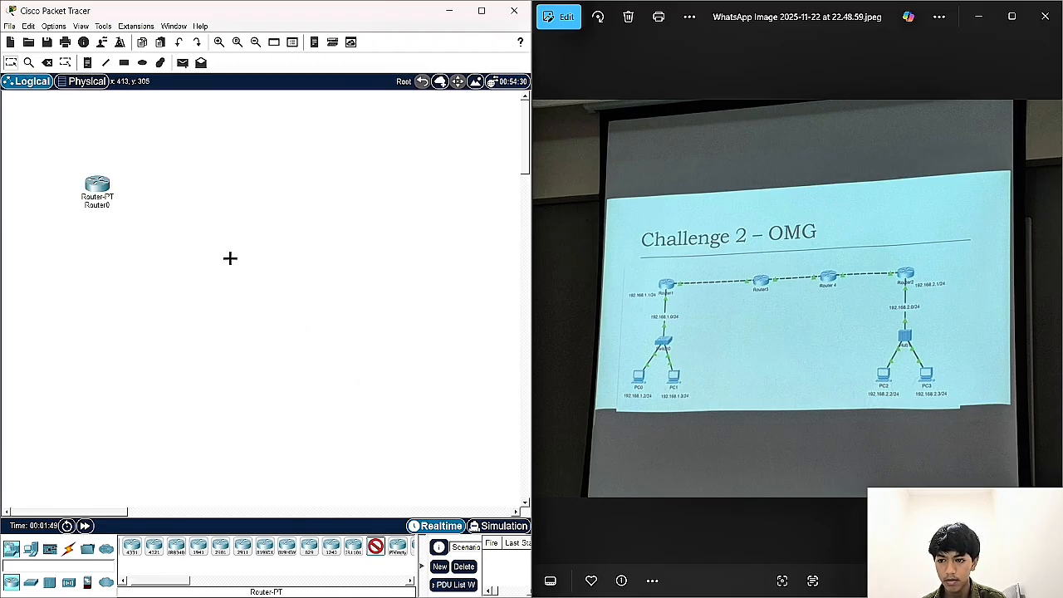
{"action": "left_click", "coordinate": [204, 186]}
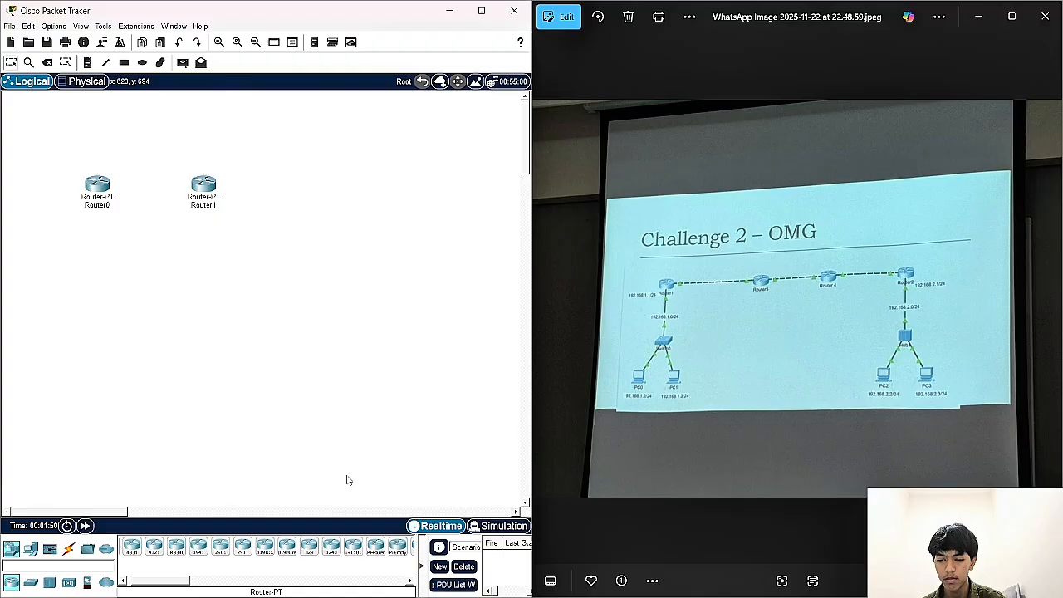
{"action": "left_click", "coordinate": [377, 548]}
{"action": "left_click", "coordinate": [293, 183]}
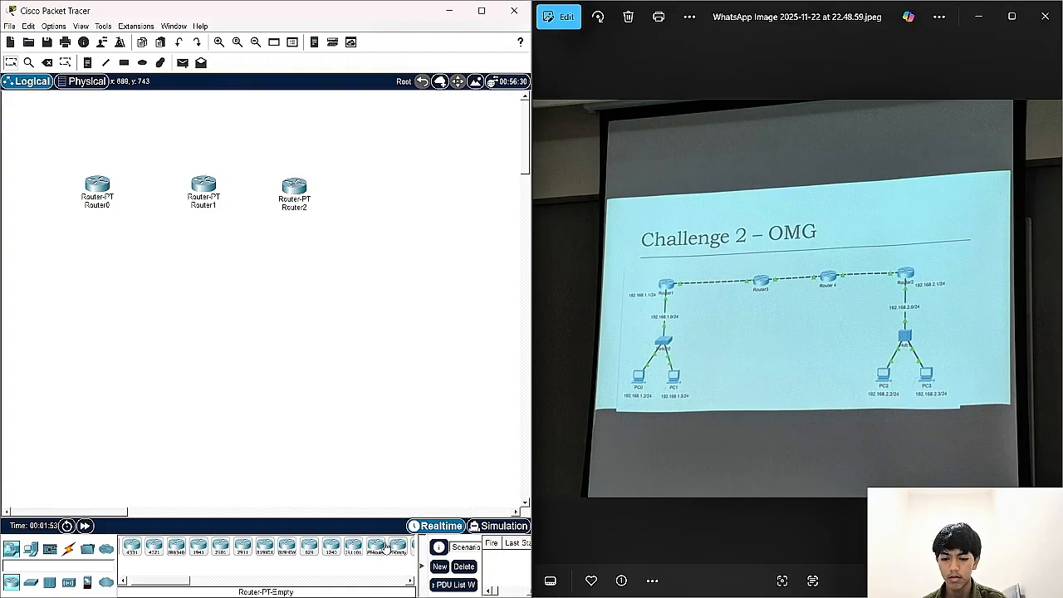
{"action": "left_click", "coordinate": [377, 548]}
{"action": "left_click", "coordinate": [386, 190]}
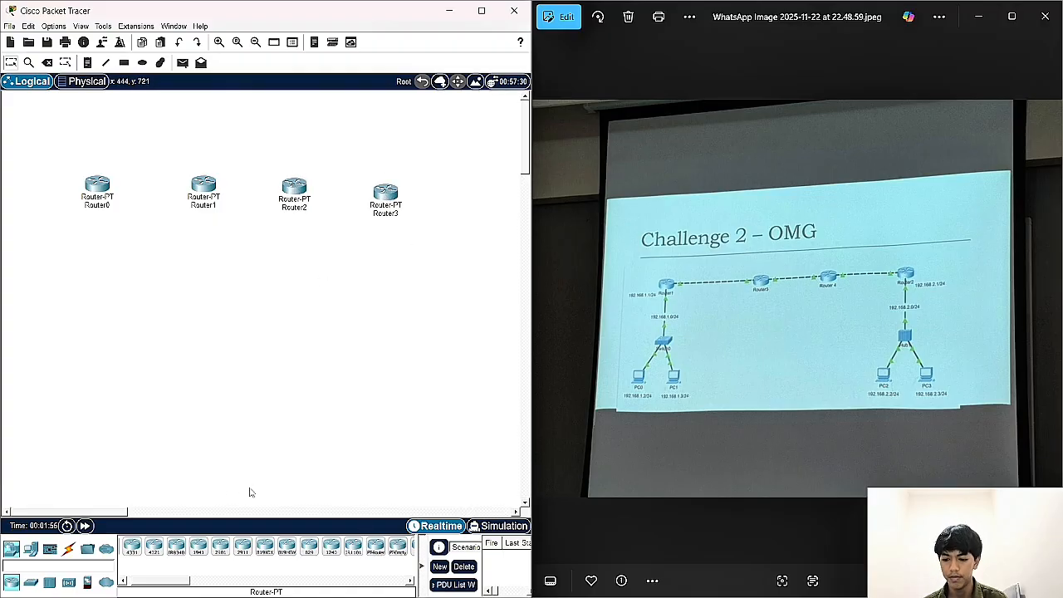
Step: Add a 2960 switch below the first router and a Hub-PT below the fourth router
{"action": "left_click", "coordinate": [31, 581]}
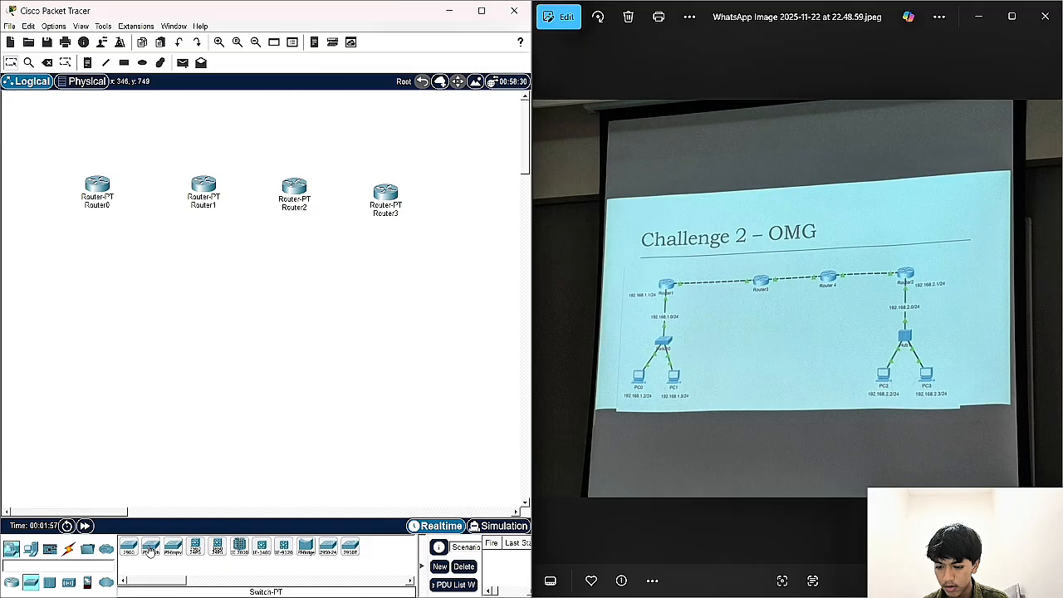
{"action": "left_click", "coordinate": [129, 548]}
{"action": "left_click", "coordinate": [98, 305]}
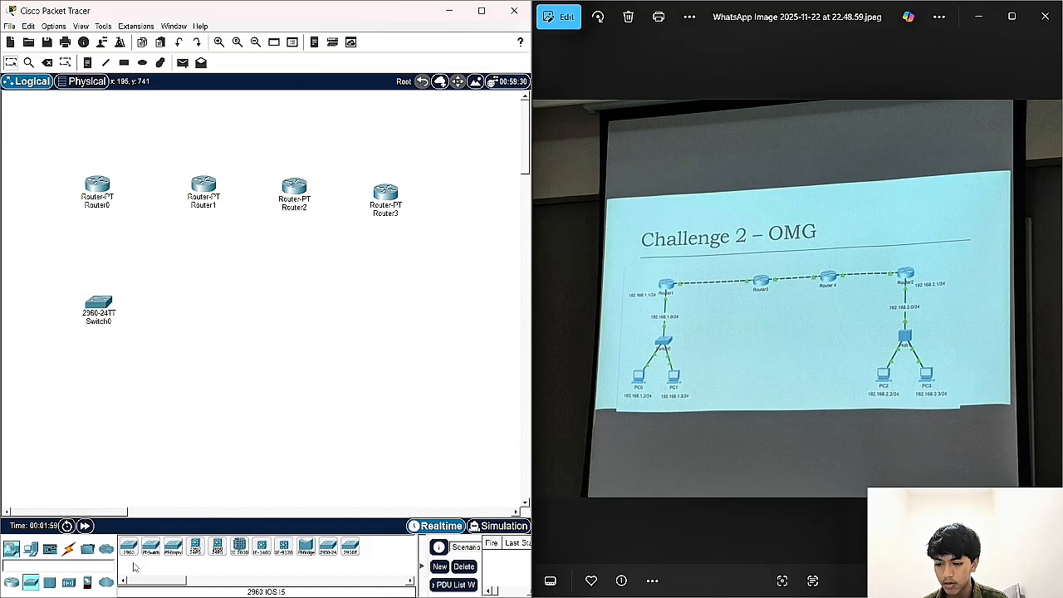
{"action": "left_click", "coordinate": [50, 581]}
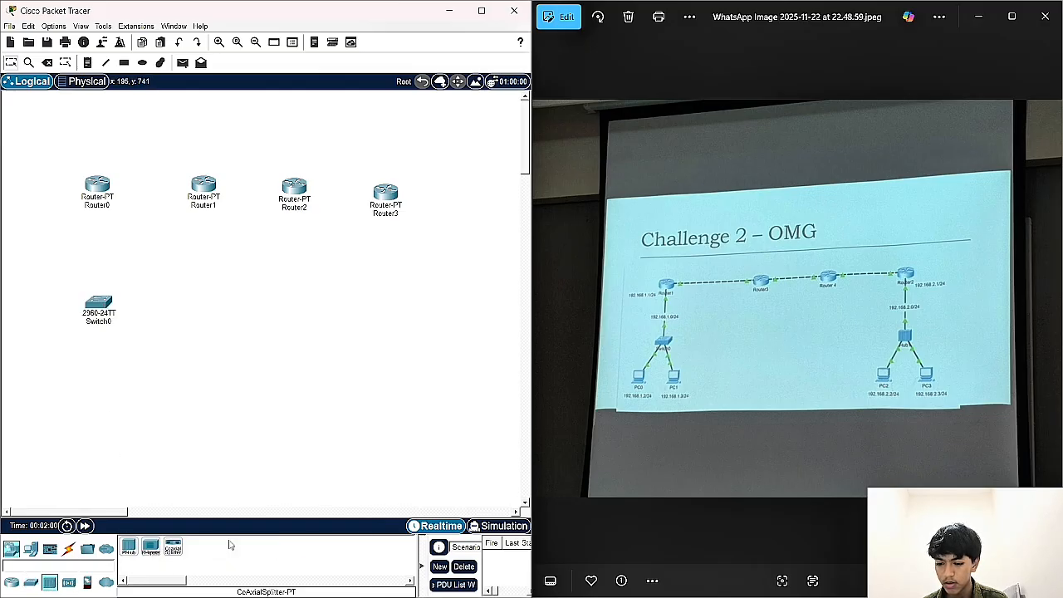
{"action": "left_click", "coordinate": [129, 548]}
{"action": "left_click", "coordinate": [392, 306]}
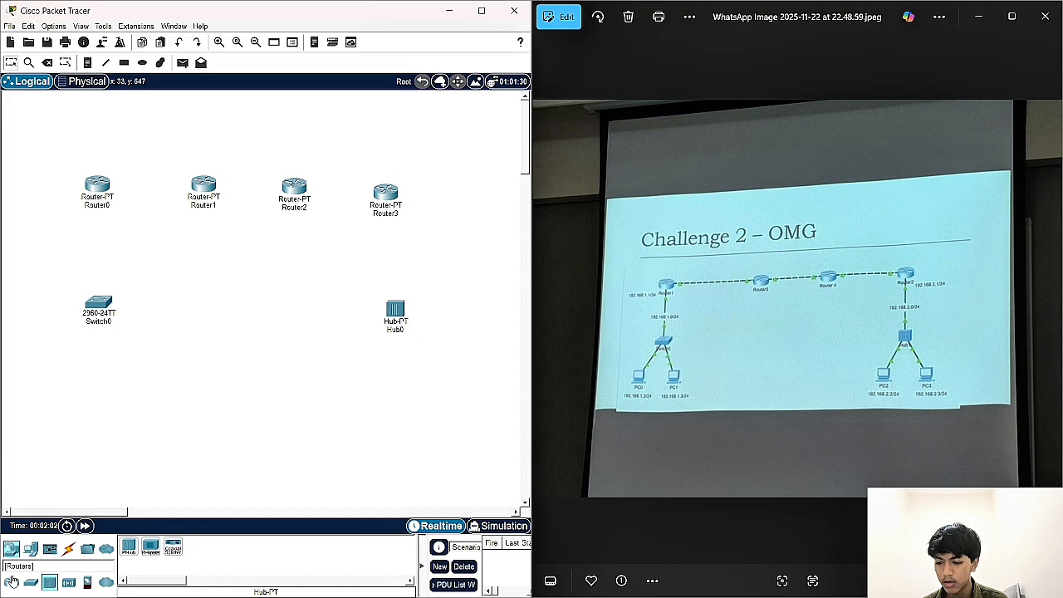
Step: Place two PCs below the switch and two below the hub, and choose the automatic connection type for cabling
{"action": "left_click", "coordinate": [30, 548]}
{"action": "left_click", "coordinate": [129, 548]}
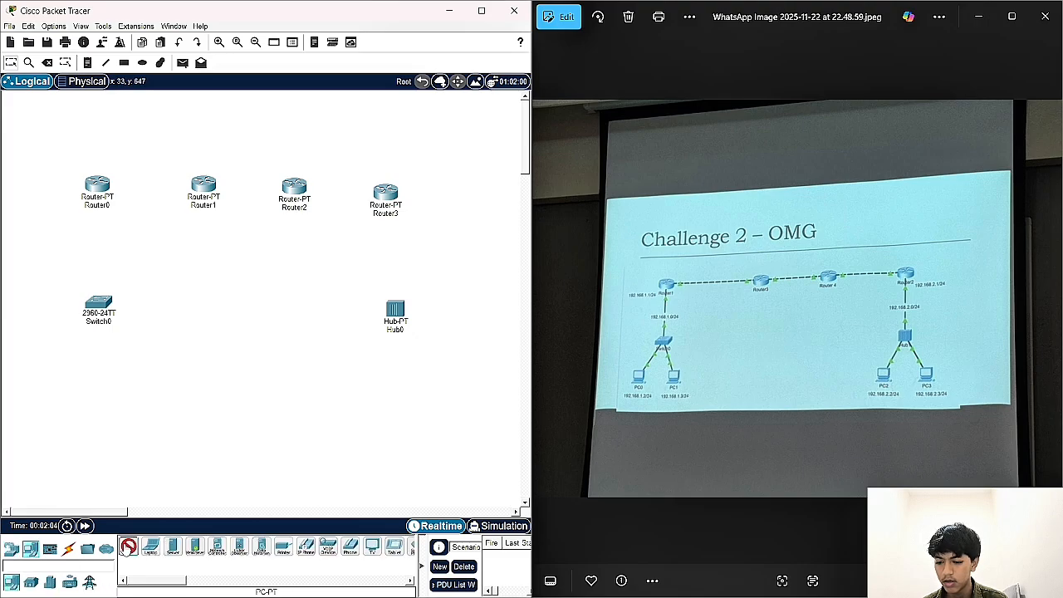
{"action": "left_click", "coordinate": [71, 401]}
{"action": "left_click", "coordinate": [132, 407]}
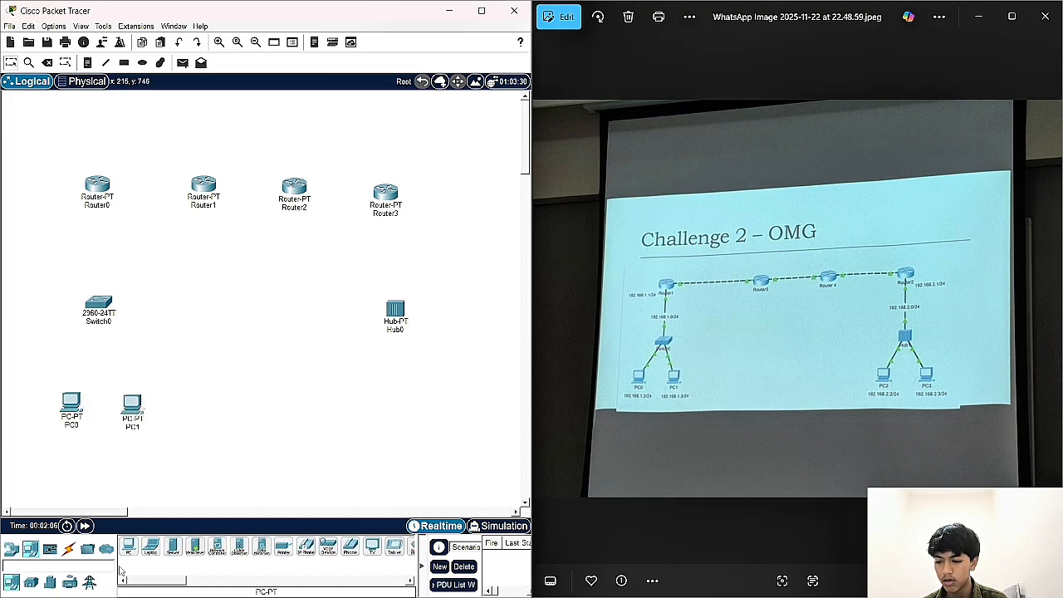
{"action": "left_click", "coordinate": [129, 548]}
{"action": "left_click", "coordinate": [354, 399]}
{"action": "left_click", "coordinate": [129, 548]}
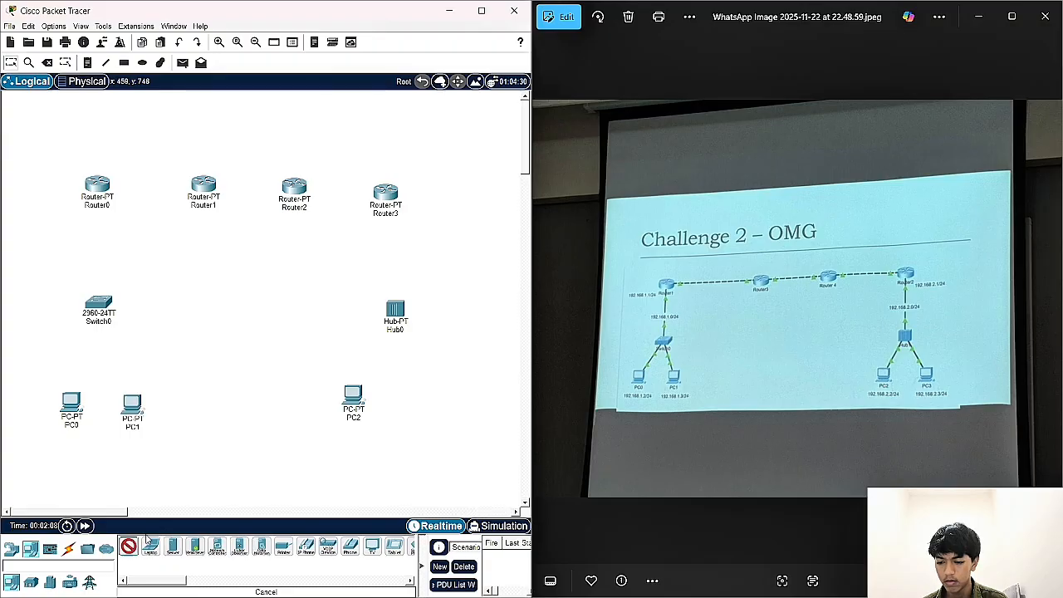
{"action": "left_click", "coordinate": [416, 398]}
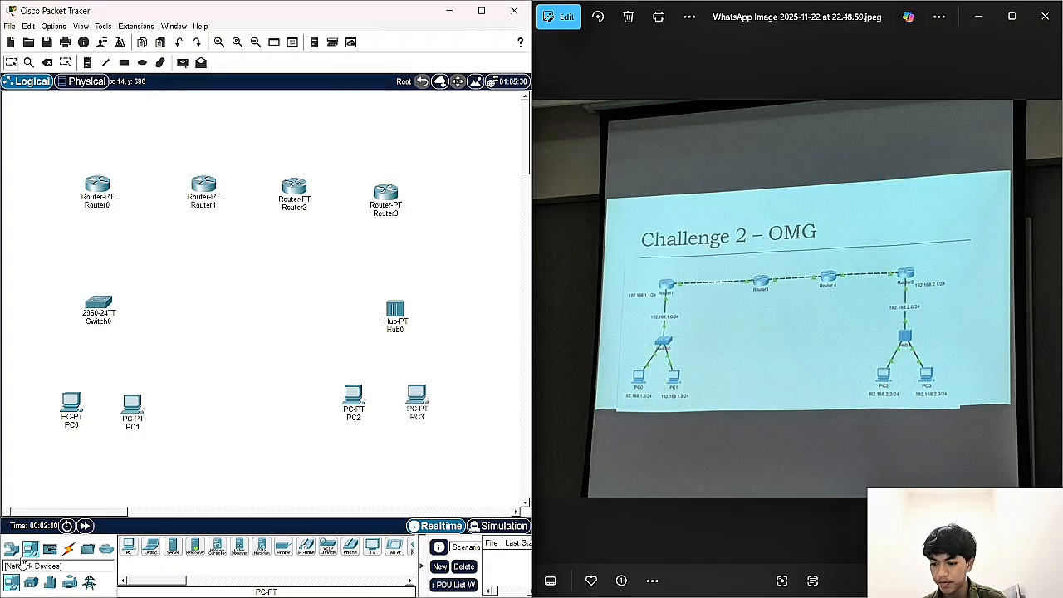
{"action": "left_click", "coordinate": [68, 548]}
{"action": "left_click", "coordinate": [128, 546]}
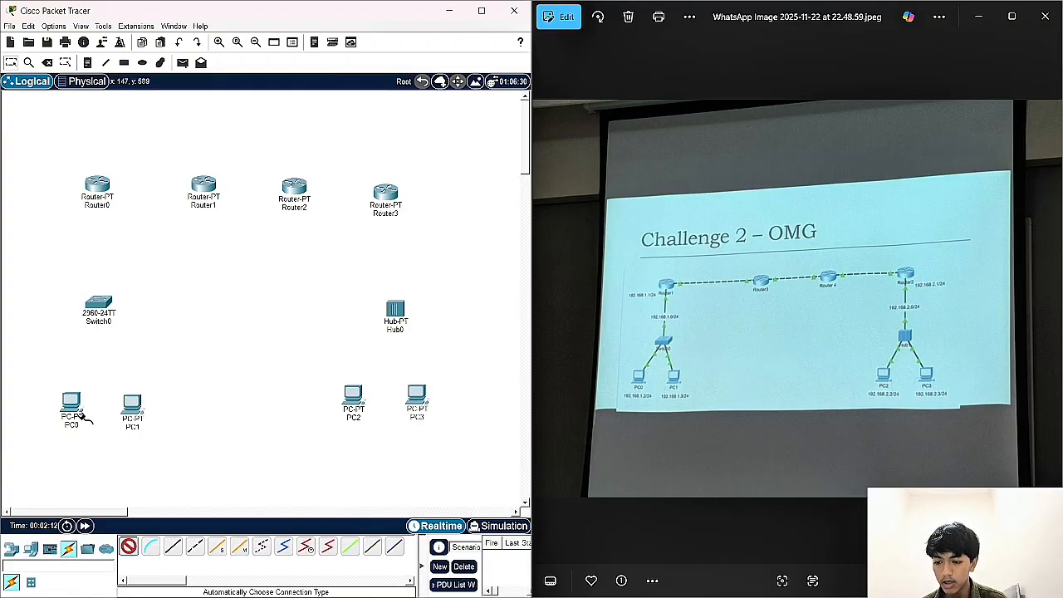
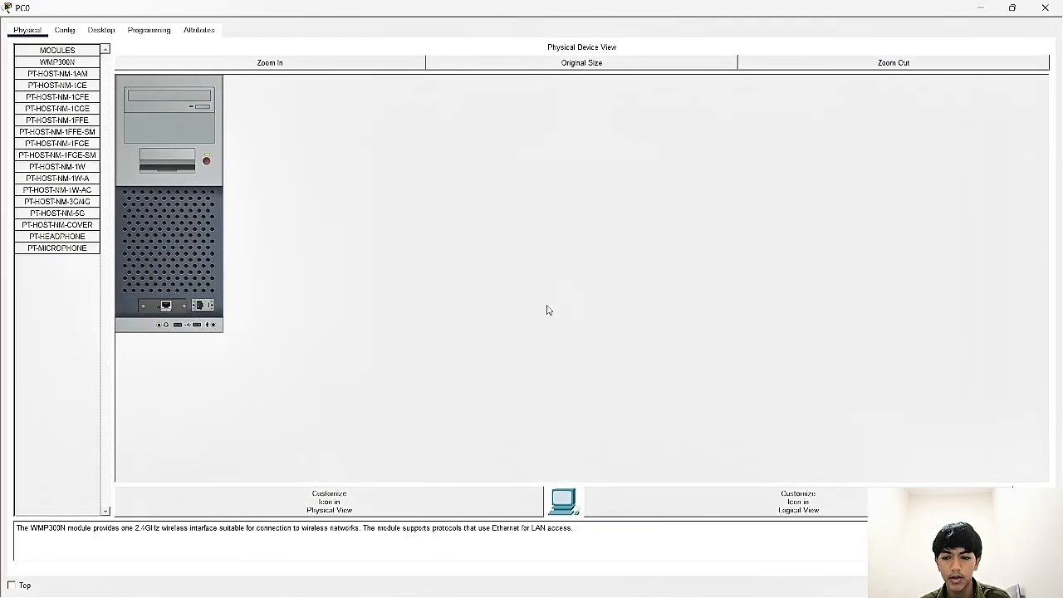
Step: Configure PC0 with static IP address 192.168.1.2, subnet mask 255.255.255.0 and default gateway 192.168.1.1, and close its settings
{"action": "left_click", "coordinate": [1013, 7]}
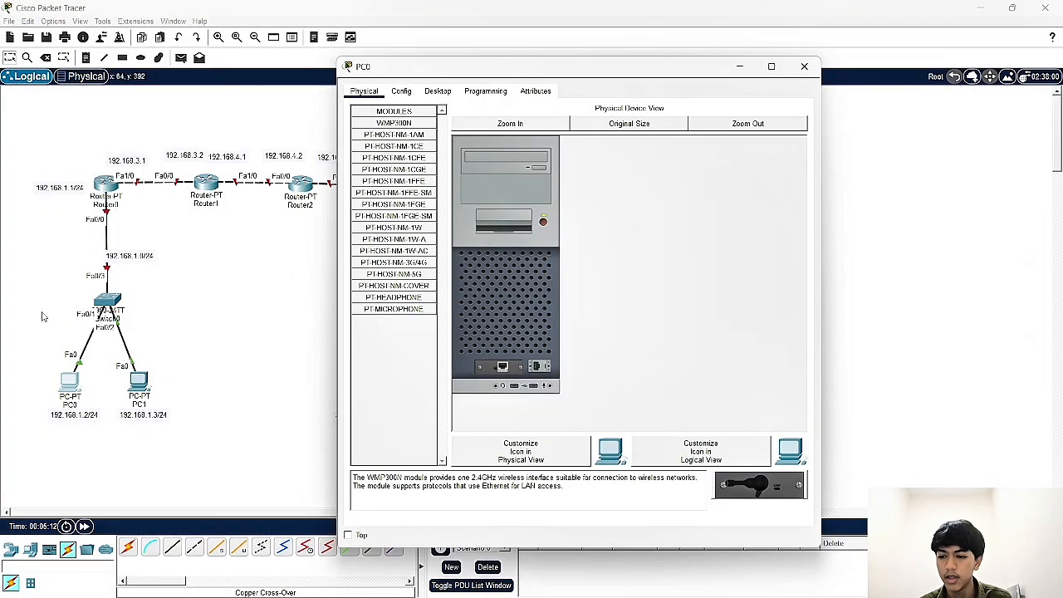
{"action": "left_click", "coordinate": [404, 94]}
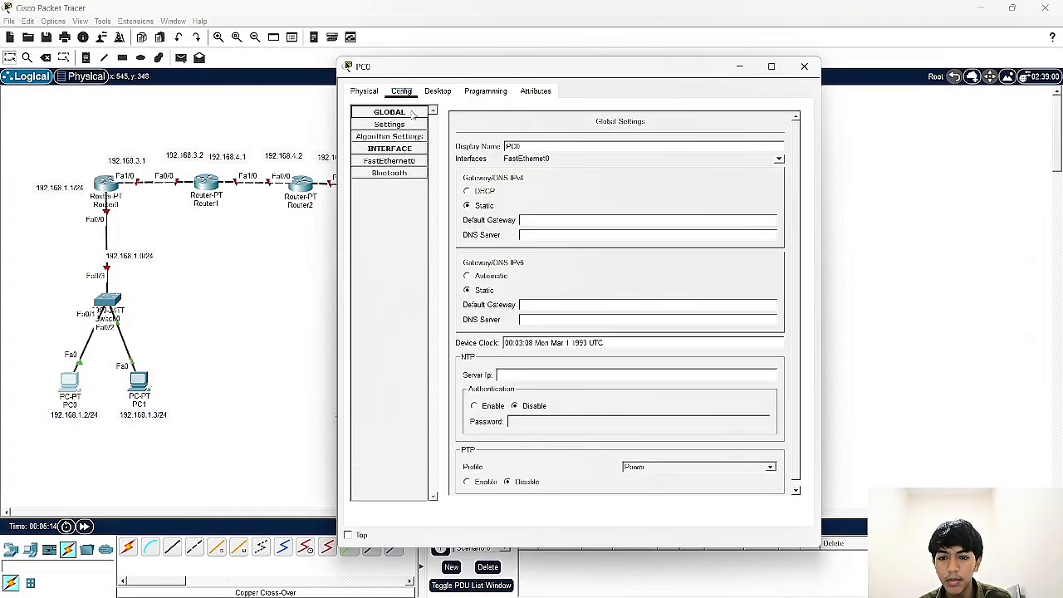
{"action": "left_click", "coordinate": [437, 94]}
{"action": "left_click", "coordinate": [409, 156]}
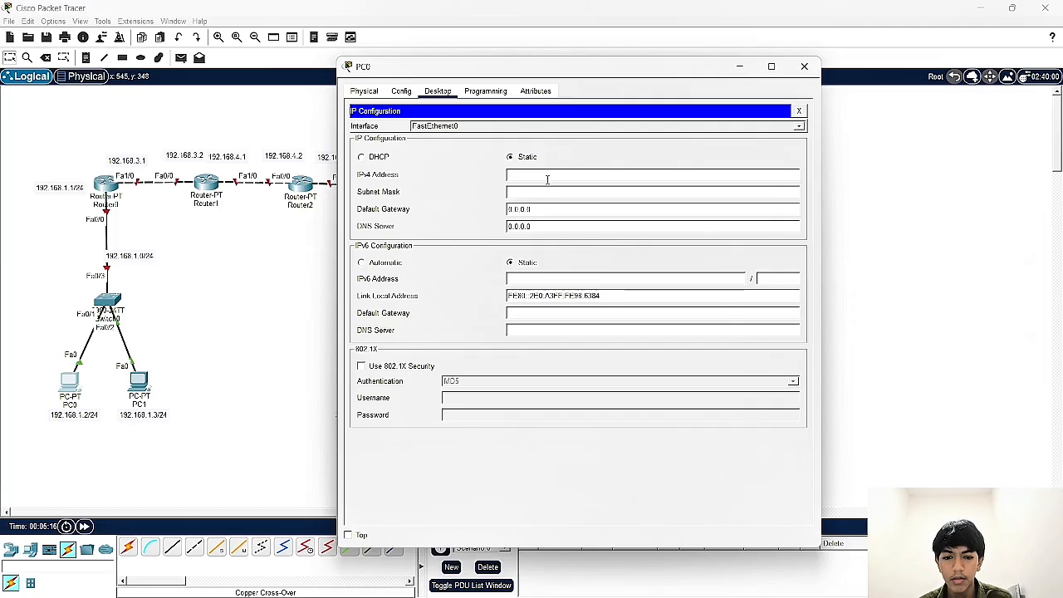
{"action": "left_click", "coordinate": [581, 172]}
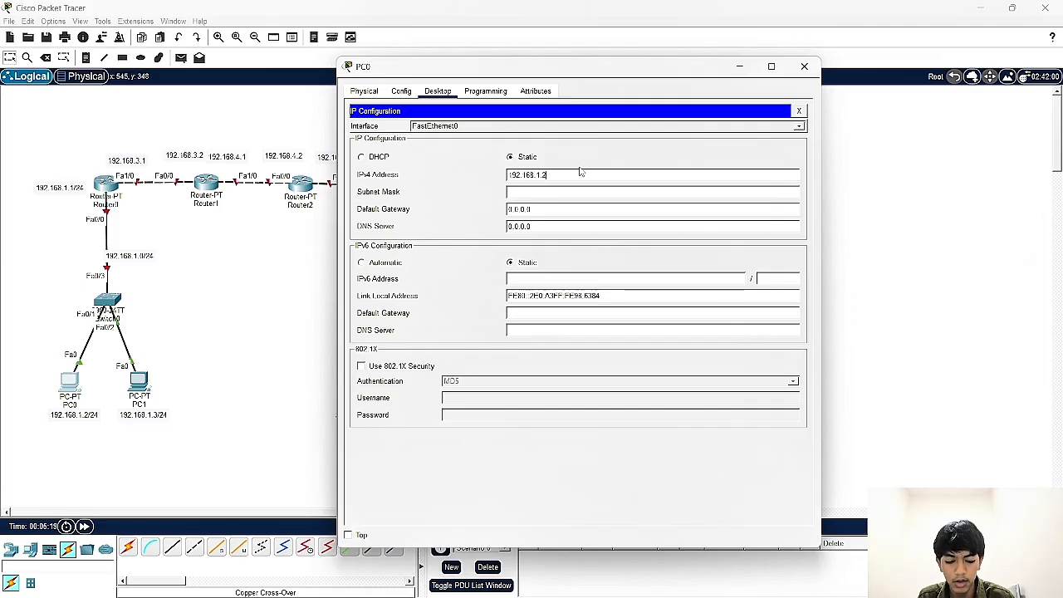
{"action": "key", "text": "Return"}
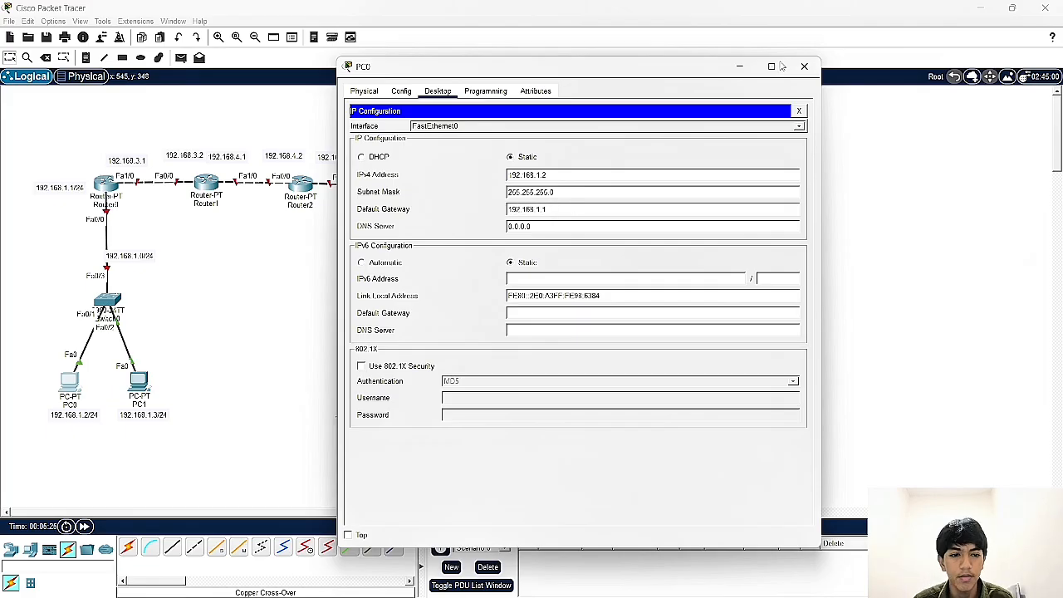
{"action": "left_click", "coordinate": [803, 65]}
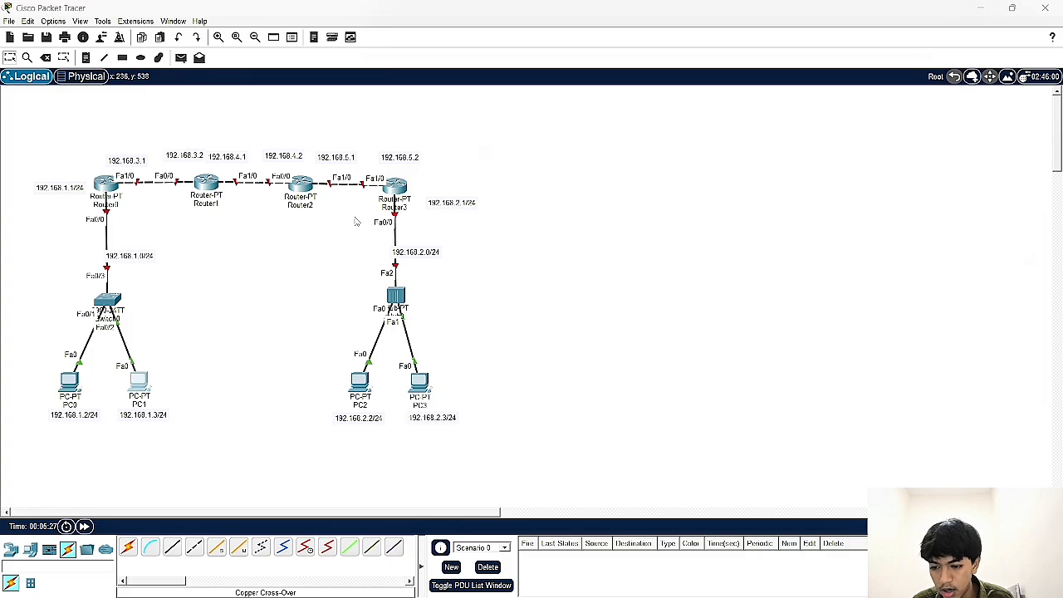
Step: Configure PC1 with static IP address 192.168.1.3, subnet mask 255.255.255.0 and default gateway 192.168.1.1, and close its settings
{"action": "left_click", "coordinate": [138, 380]}
{"action": "left_click_drag", "start_coordinate": [566, 54], "coordinate": [739, 72]}
{"action": "left_click", "coordinate": [561, 91]}
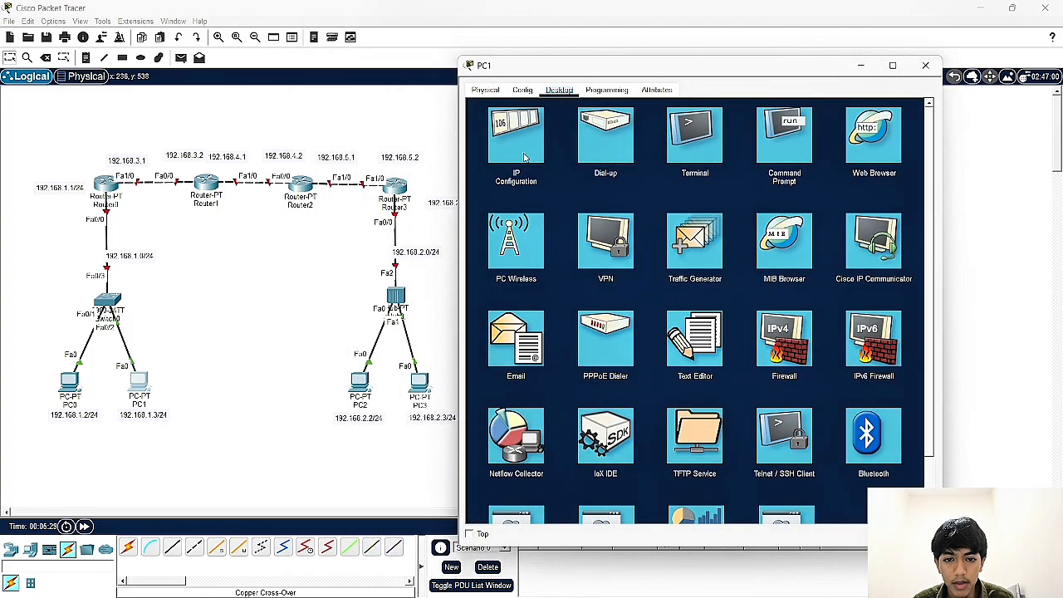
{"action": "left_click", "coordinate": [517, 140]}
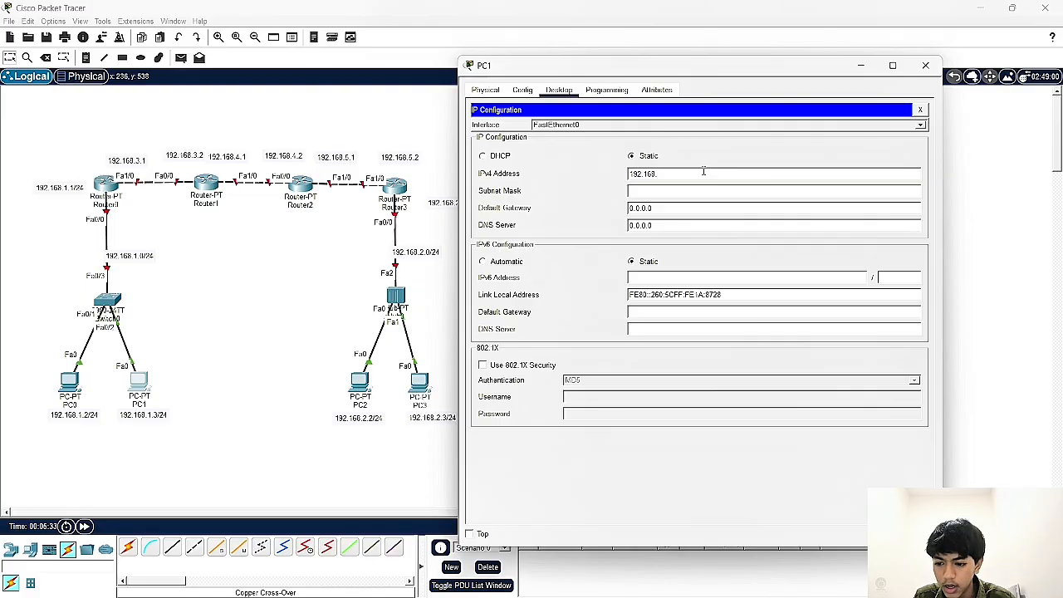
{"action": "key", "text": "Tab"}
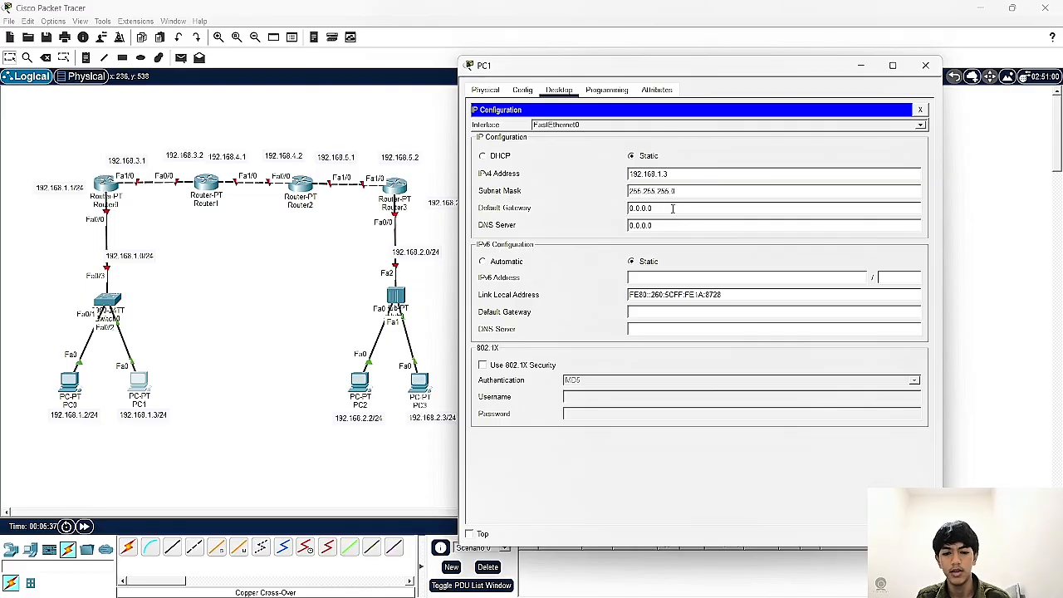
{"action": "key", "text": "BackSpace"}
{"action": "key", "text": "BackSpace"}
{"action": "key", "text": "BackSpace"}
{"action": "key", "text": "BackSpace"}
{"action": "key", "text": "BackSpace"}
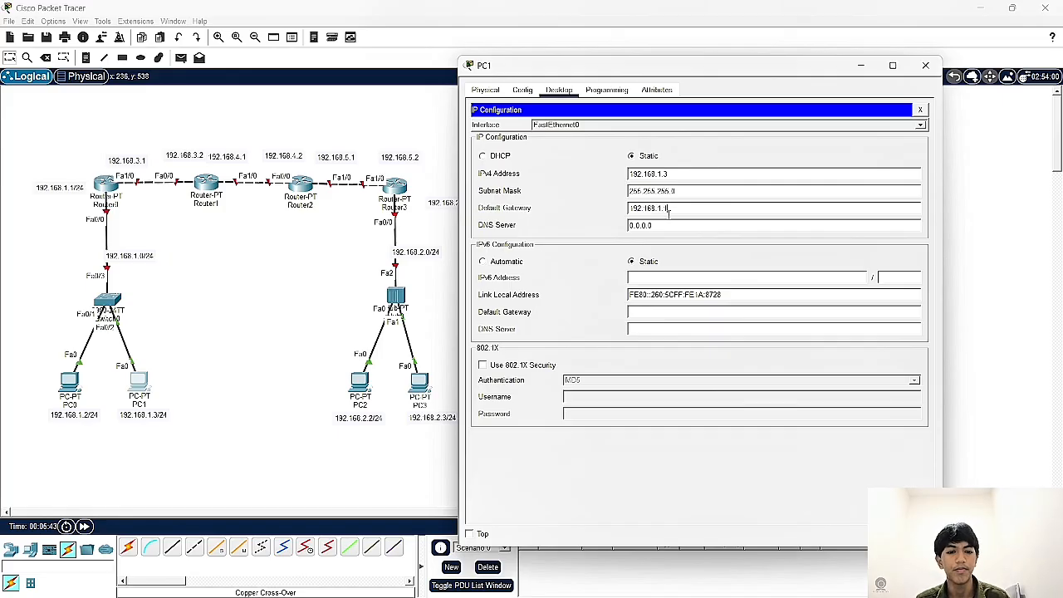
{"action": "left_click", "coordinate": [924, 65]}
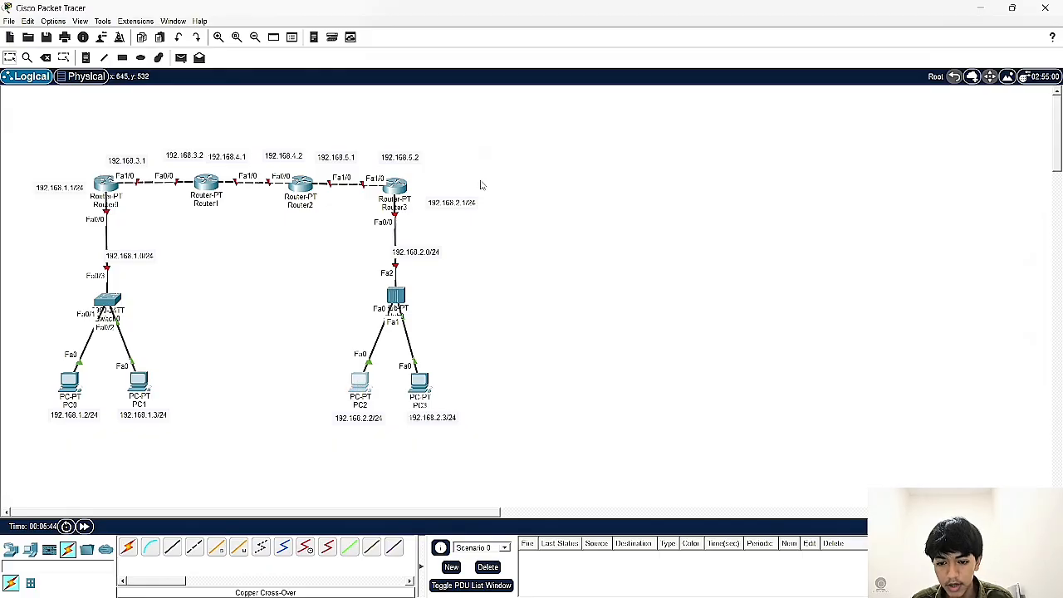
Step: Configure PC2 with static IP address 192.168.2.2, subnet mask 255.255.255.0 and default gateway 192.168.2.1, and close its settings
{"action": "left_click", "coordinate": [359, 380]}
{"action": "left_click_drag", "start_coordinate": [527, 58], "coordinate": [782, 71]}
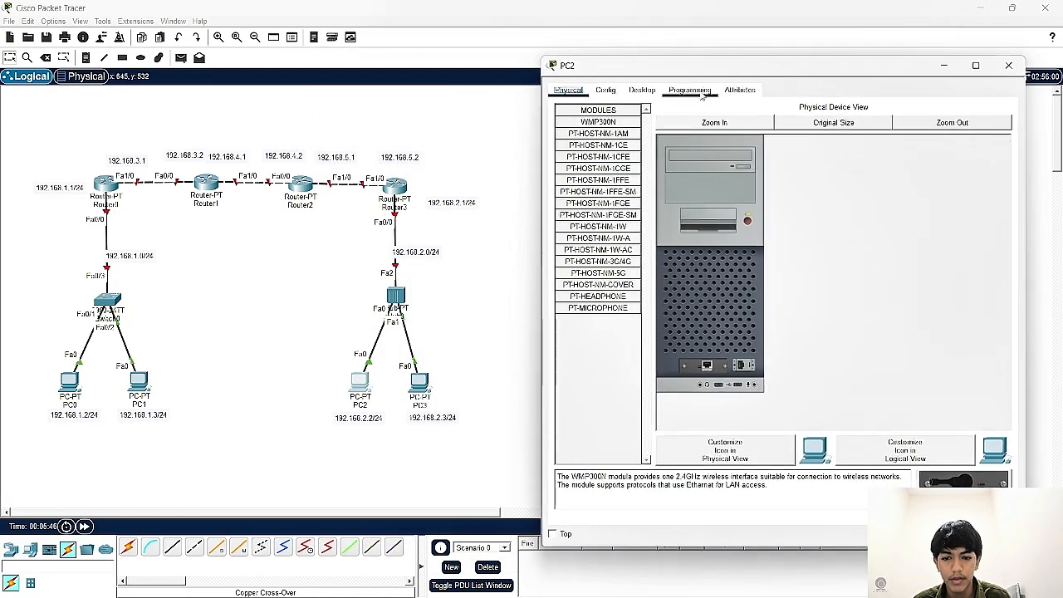
{"action": "left_click", "coordinate": [606, 90]}
{"action": "left_click", "coordinate": [641, 89]}
{"action": "left_click", "coordinate": [592, 135]}
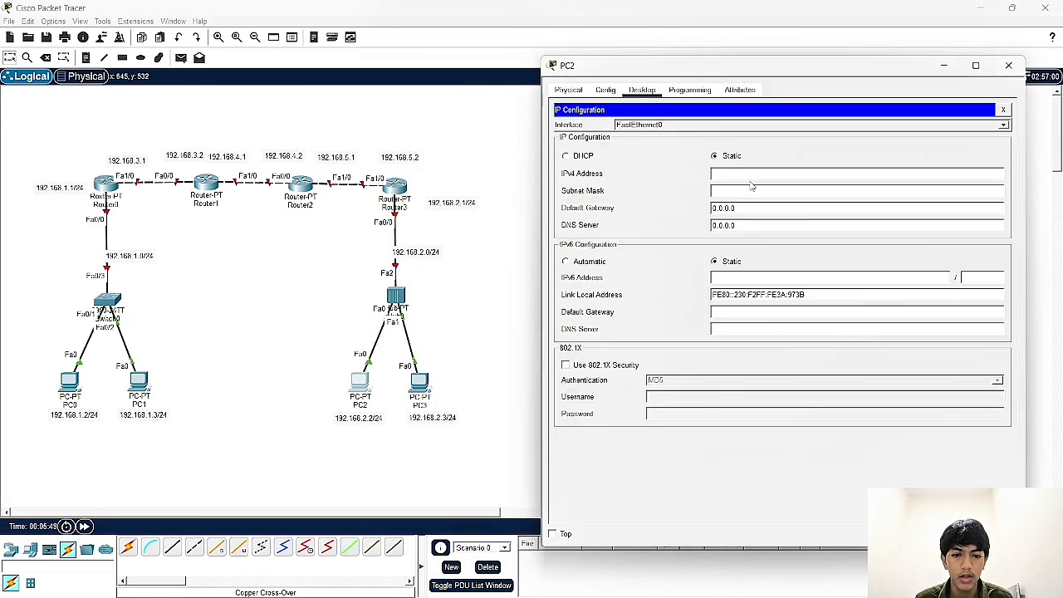
{"action": "left_click", "coordinate": [752, 173]}
{"action": "type", "text": "192.168.2.2"}
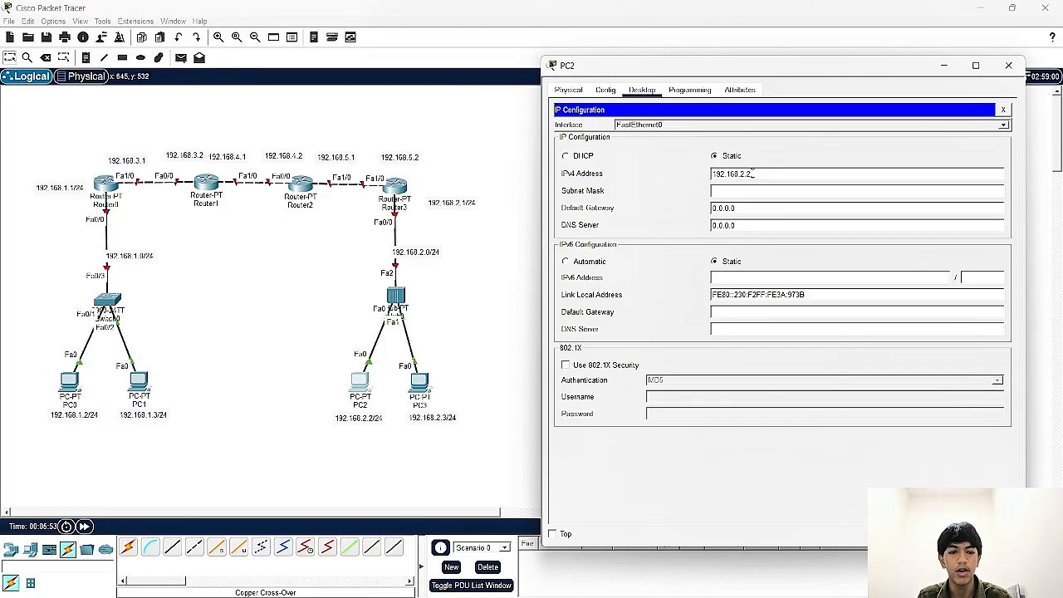
{"action": "key", "text": "Return"}
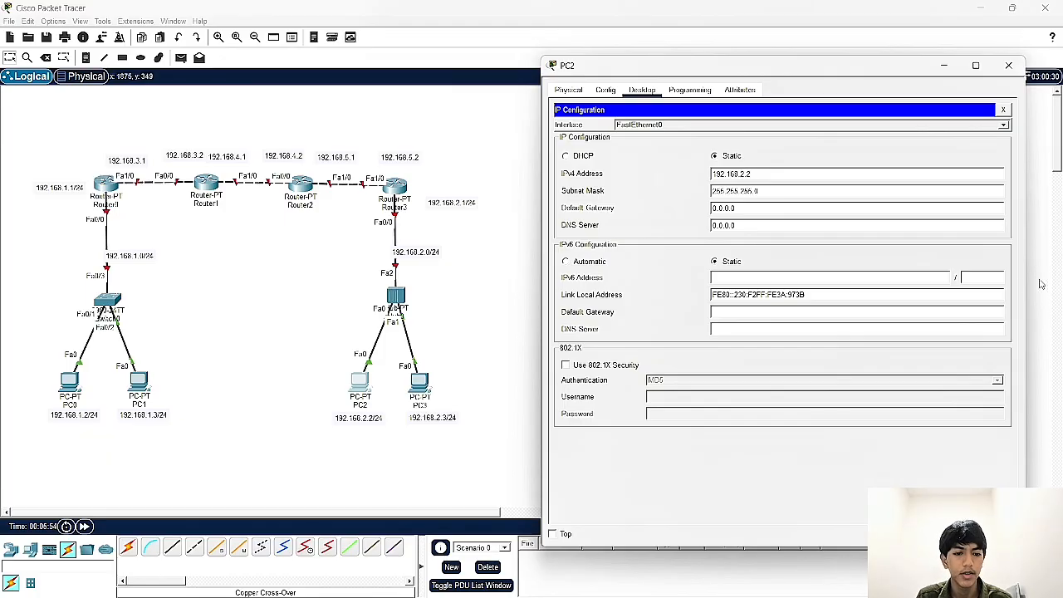
{"action": "left_click", "coordinate": [755, 209]}
{"action": "type", "text": "192.168.2.1"}
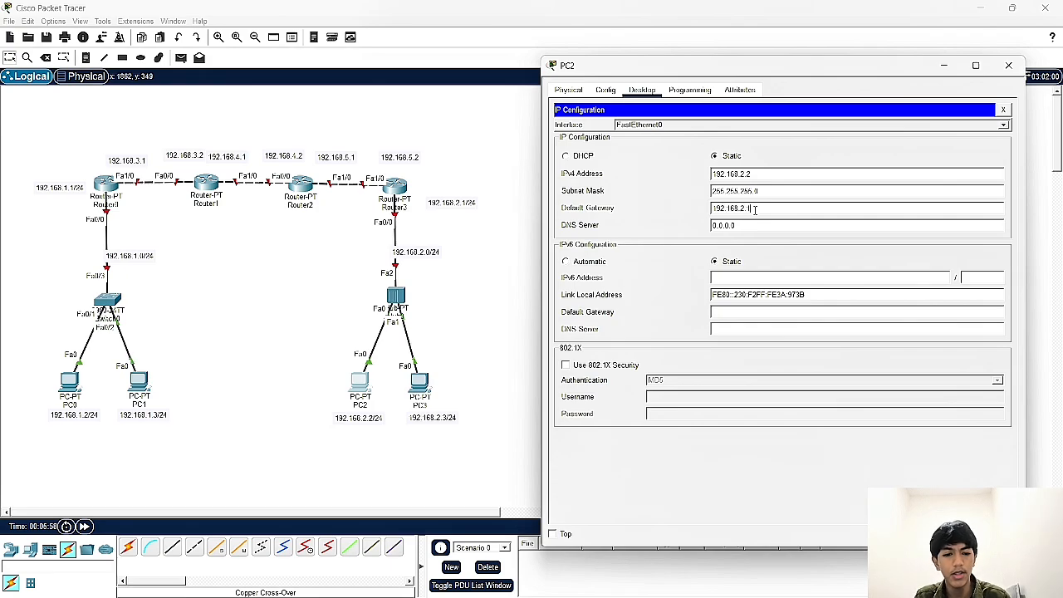
{"action": "left_click", "coordinate": [1008, 64]}
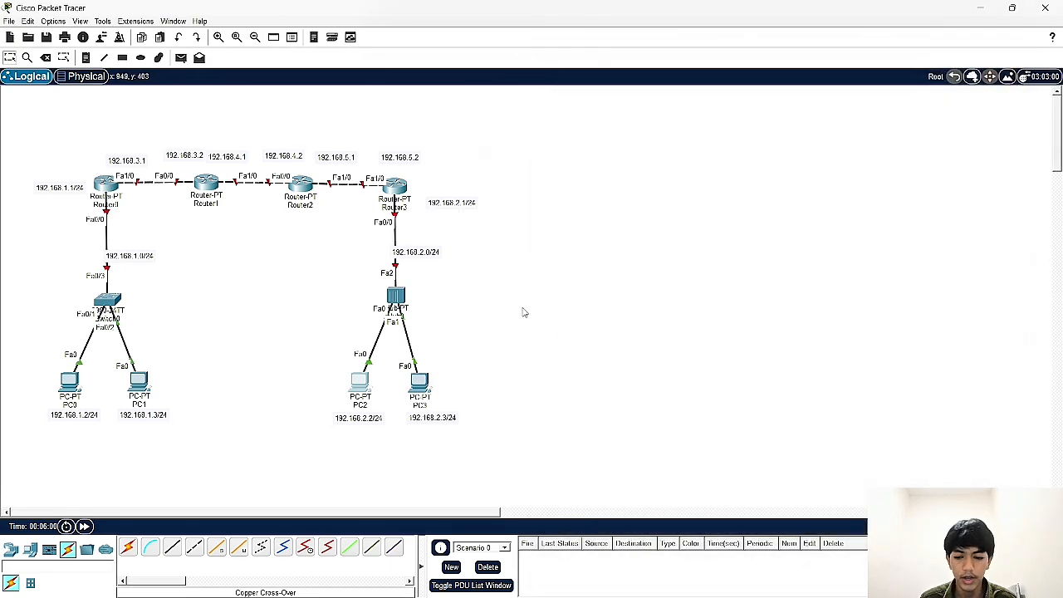
Step: Configure PC3 with static IP address 192.168.2.3, subnet mask 255.255.255.0 and default gateway 192.168.2.1, and close its settings
{"action": "left_click", "coordinate": [419, 382]}
{"action": "left_click_drag", "start_coordinate": [370, 53], "coordinate": [568, 73]}
{"action": "left_click", "coordinate": [570, 96]}
{"action": "left_click", "coordinate": [531, 141]}
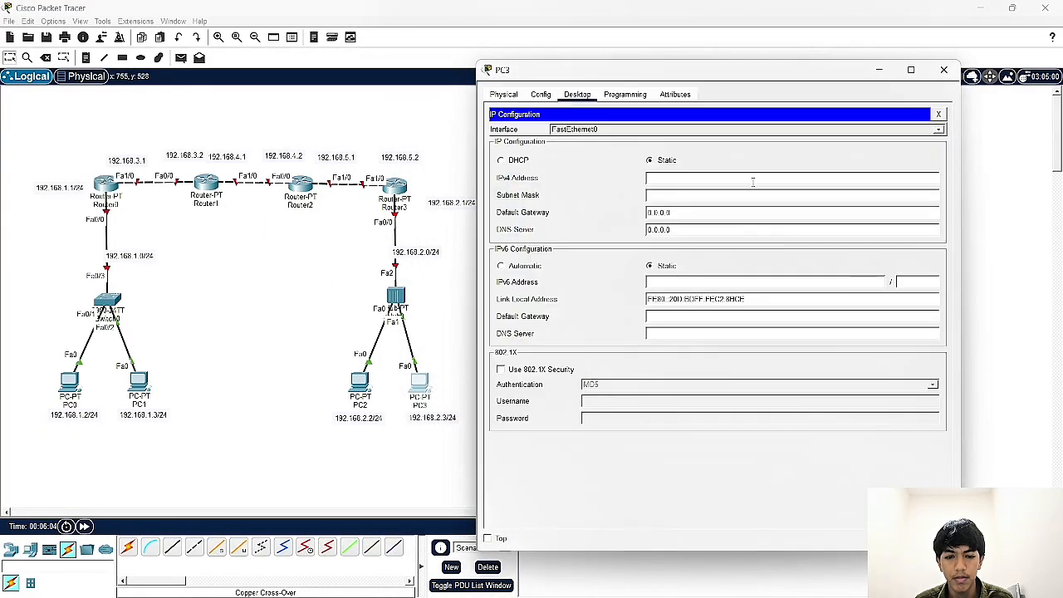
{"action": "left_click", "coordinate": [764, 180]}
{"action": "type", "text": "192.168"}
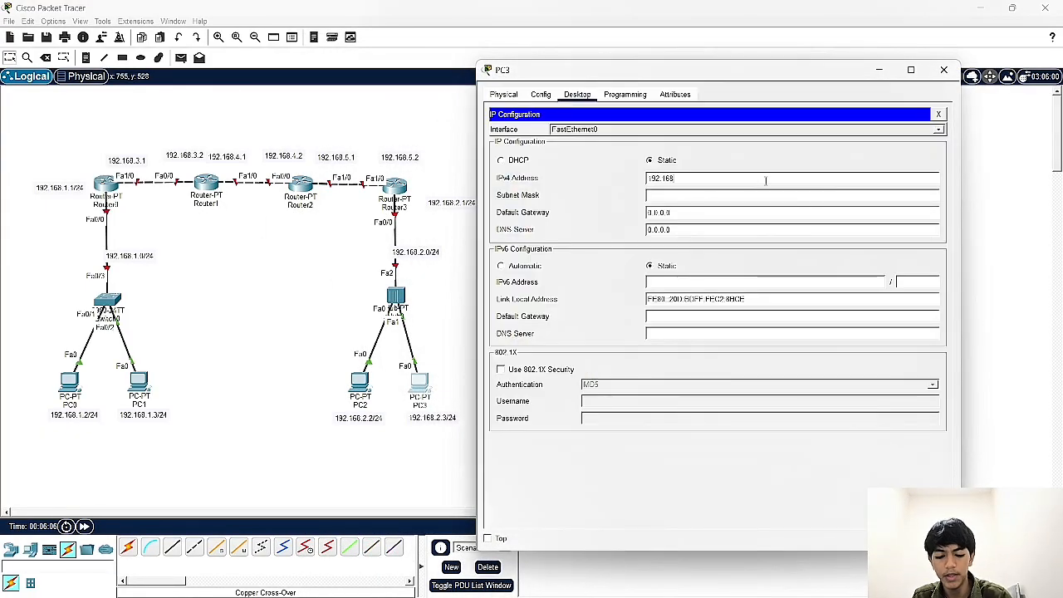
{"action": "type", "text": ".2.3"}
{"action": "key", "text": "Tab"}
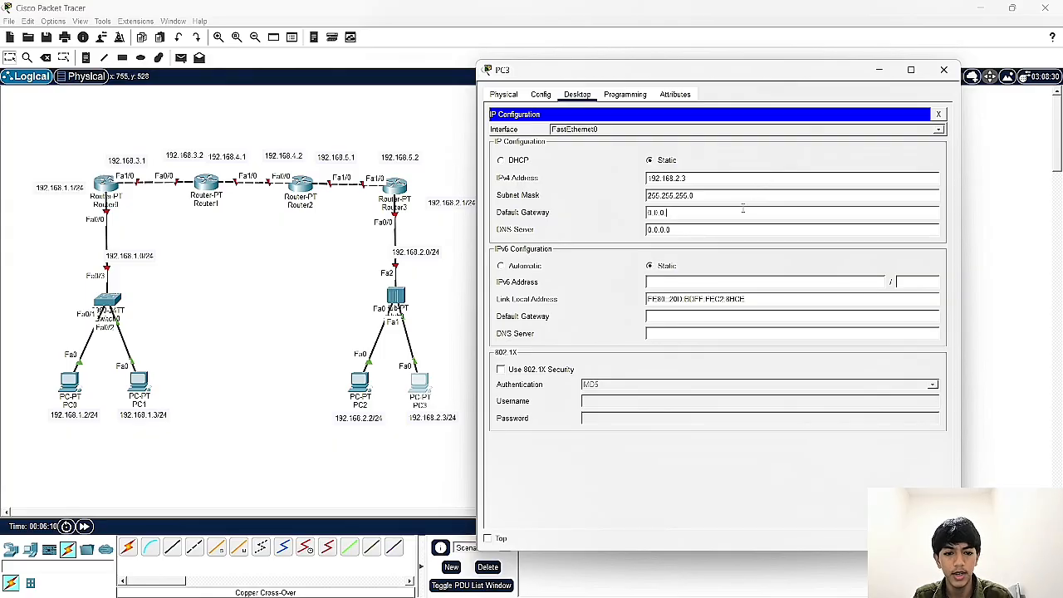
{"action": "key", "text": "BackSpace"}
{"action": "key", "text": "BackSpace"}
{"action": "key", "text": "BackSpace"}
{"action": "key", "text": "BackSpace"}
{"action": "key", "text": "BackSpace"}
{"action": "type", "text": "192.168"}
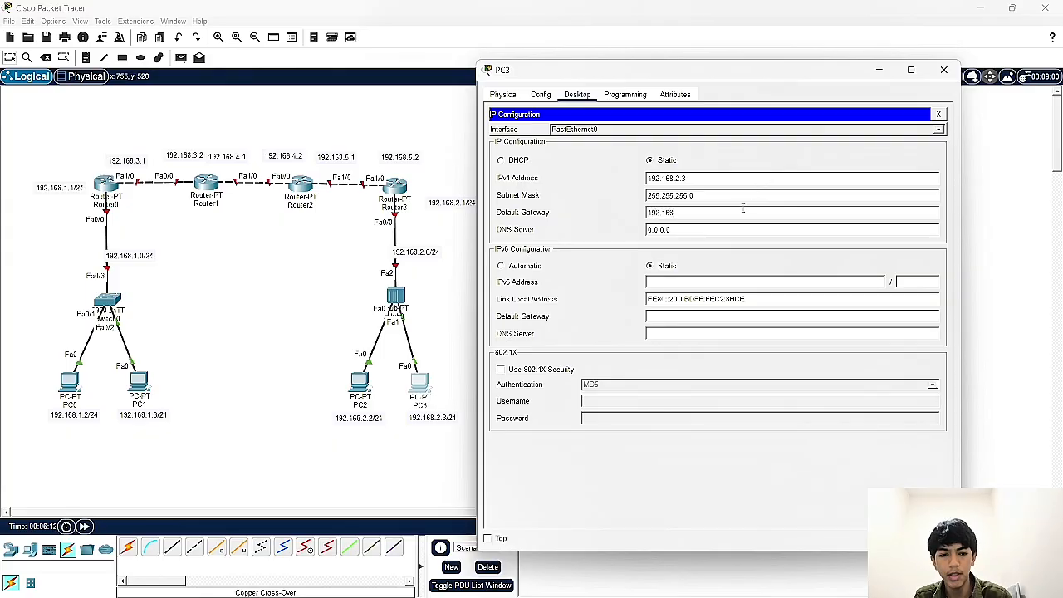
{"action": "type", "text": ".2.1"}
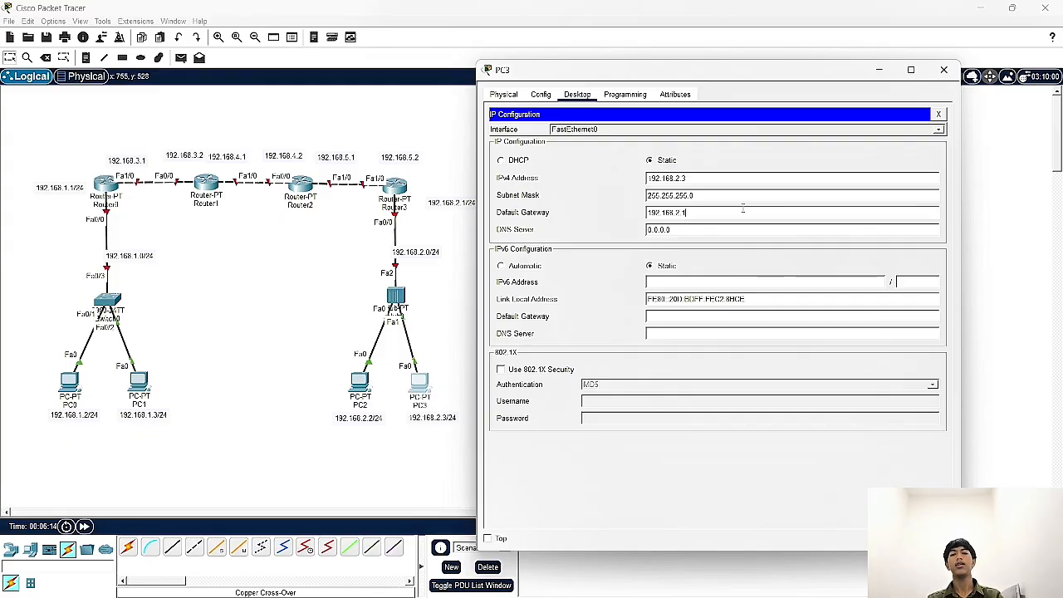
{"action": "left_click", "coordinate": [943, 69]}
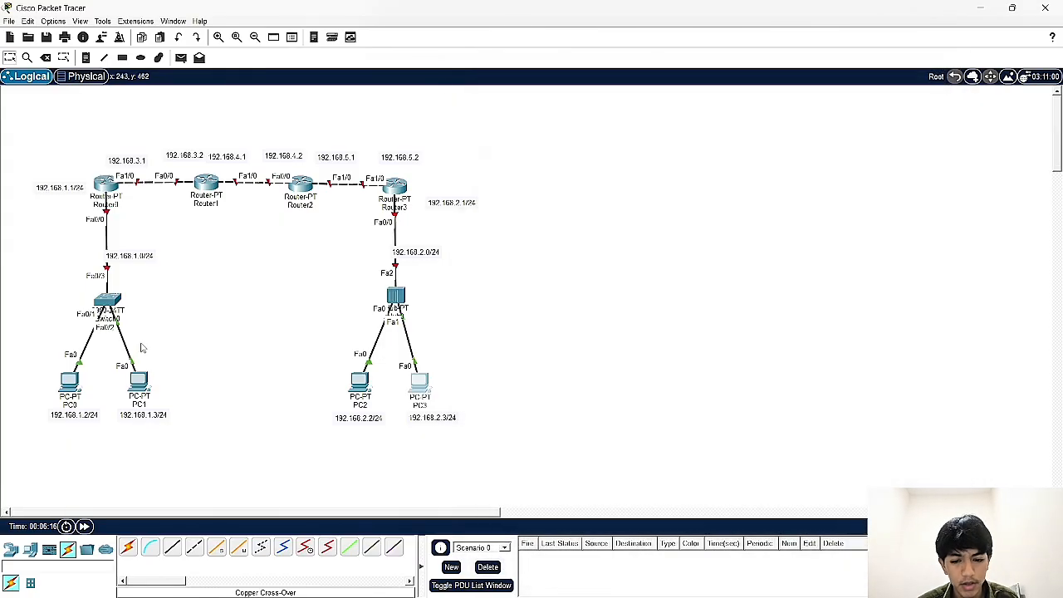
Step: Configure Router0's FastEthernet0/0 with IP address 192.168.1.1 and subnet mask 255.255.255.0, and enable the port
{"action": "left_click", "coordinate": [104, 184]}
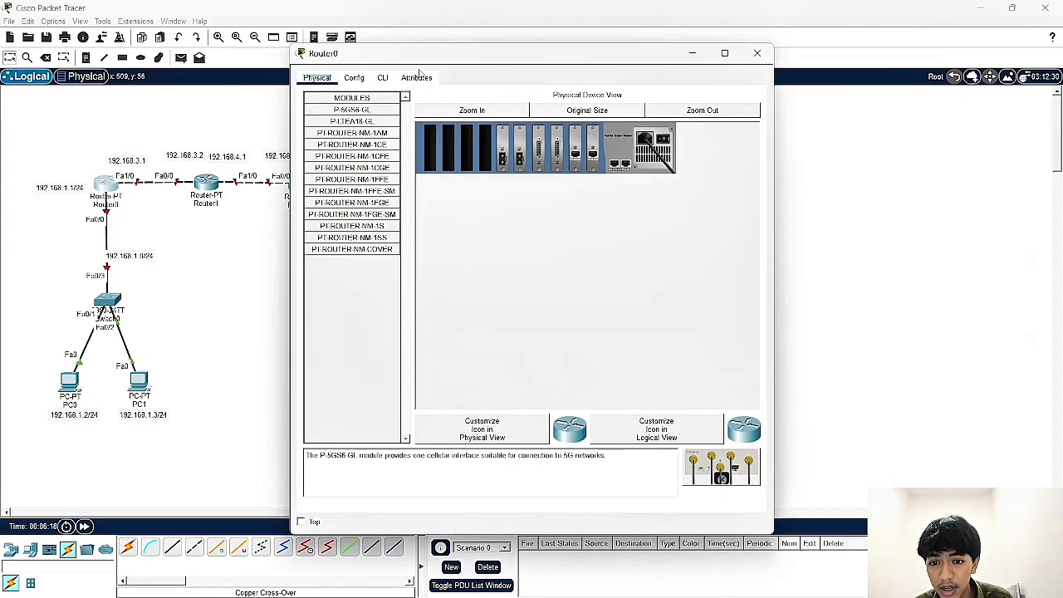
{"action": "left_click_drag", "start_coordinate": [419, 52], "coordinate": [559, 32]}
{"action": "left_click", "coordinate": [655, 92]}
{"action": "left_click", "coordinate": [535, 163]}
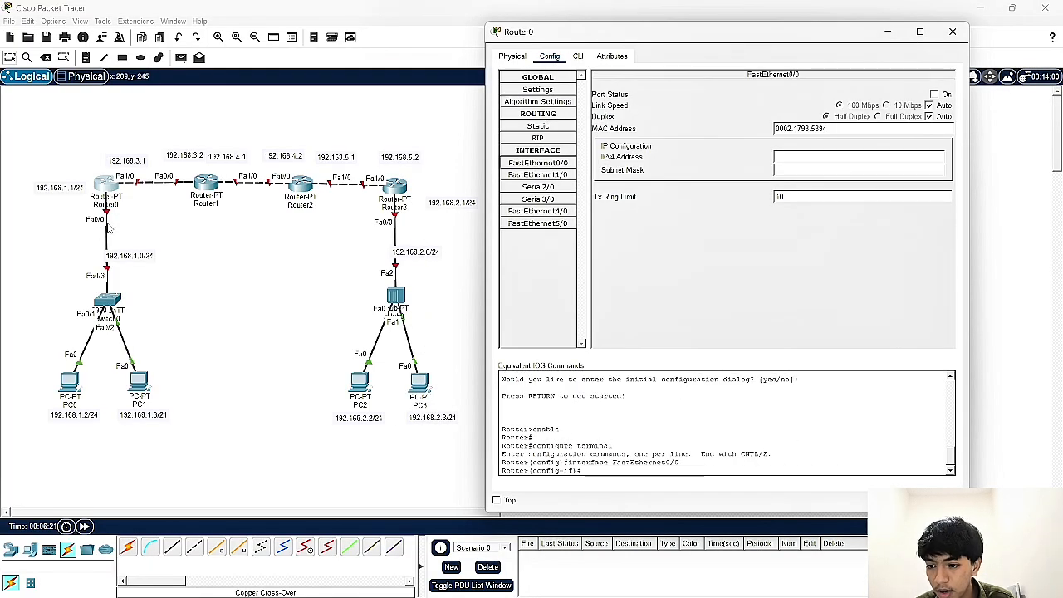
{"action": "left_click", "coordinate": [823, 159]}
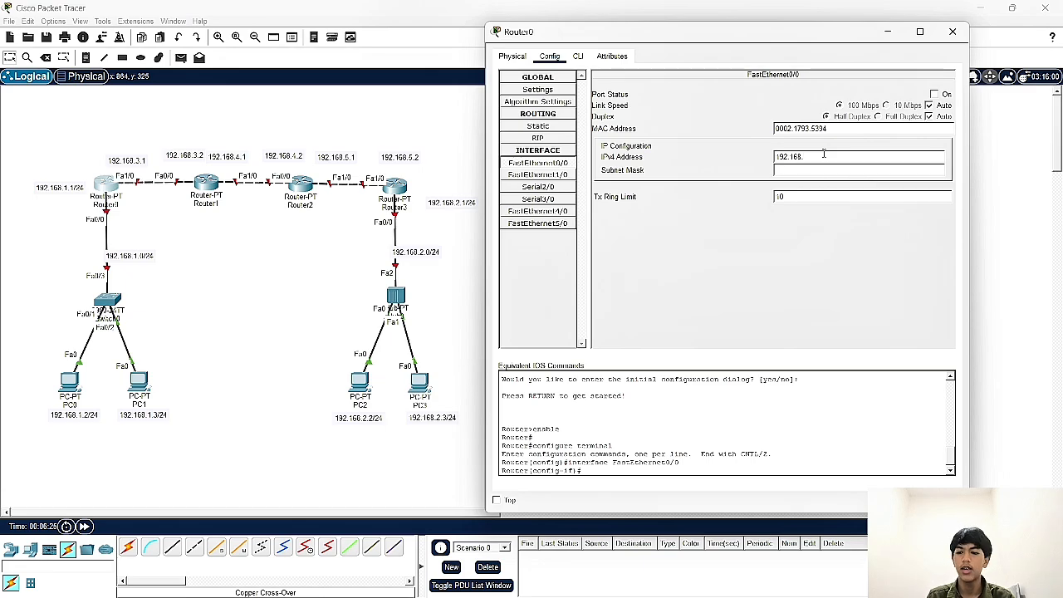
{"action": "left_click", "coordinate": [934, 95]}
Step: Configure Router0's FastEthernet1/0 with IP address 192.168.3.1 and subnet mask 255.255.255.0, enable the port, and close the router's settings
{"action": "left_click", "coordinate": [537, 175]}
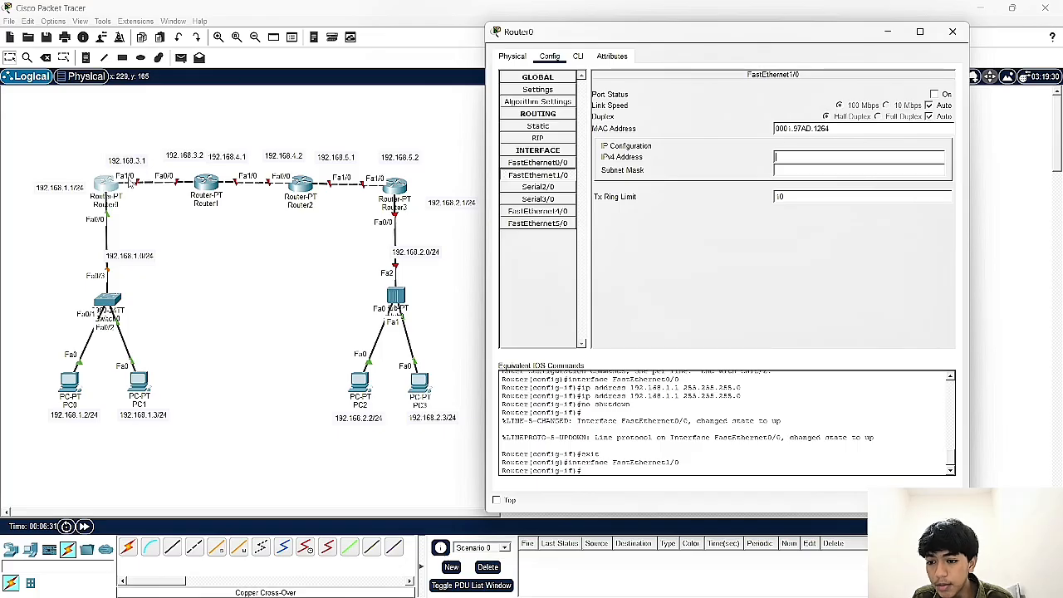
{"action": "type", "text": "1"}
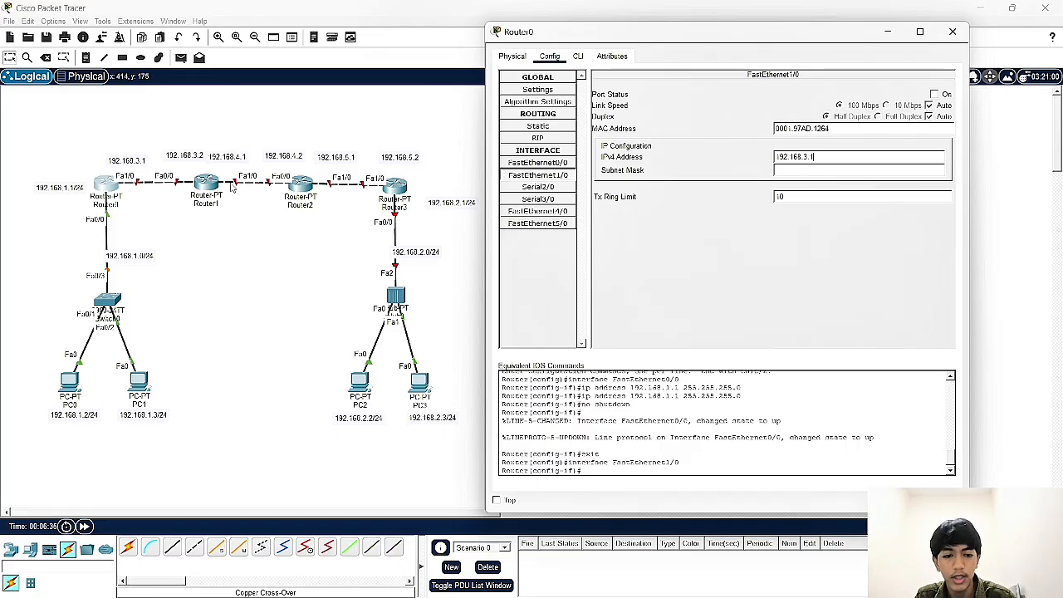
{"action": "type", "text": "92.168.3.1"}
{"action": "key", "text": "Tab"}
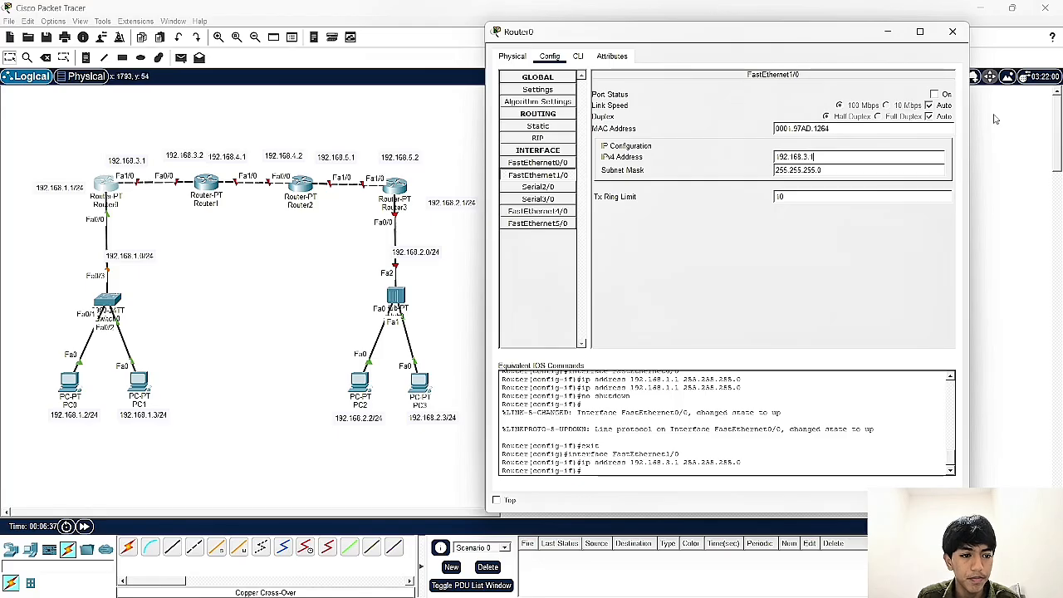
{"action": "left_click", "coordinate": [935, 95]}
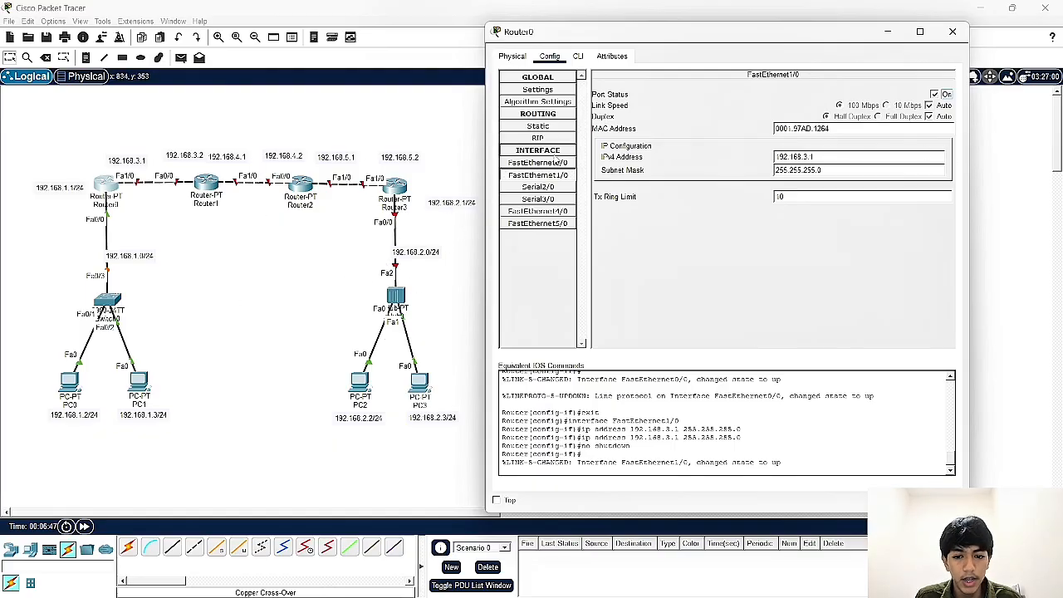
{"action": "left_click", "coordinate": [954, 32]}
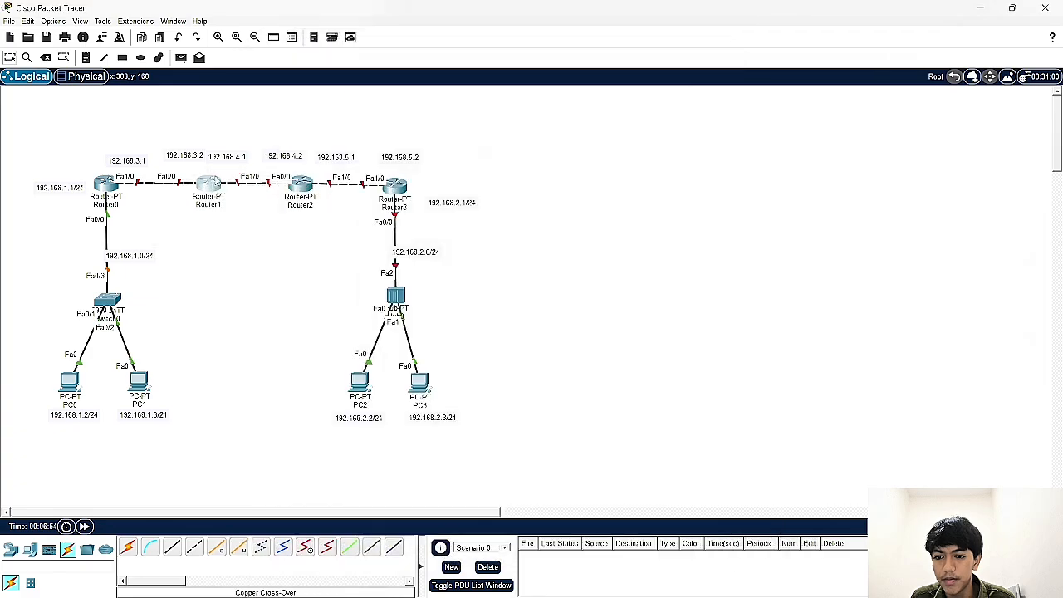
Step: Configure Router1's FastEthernet0/0 with IP address 192.168.3.2 and subnet mask 255.255.255.0, and enable the port
{"action": "left_click", "coordinate": [209, 184]}
{"action": "left_click_drag", "start_coordinate": [398, 50], "coordinate": [624, 62]}
{"action": "left_click", "coordinate": [550, 88]}
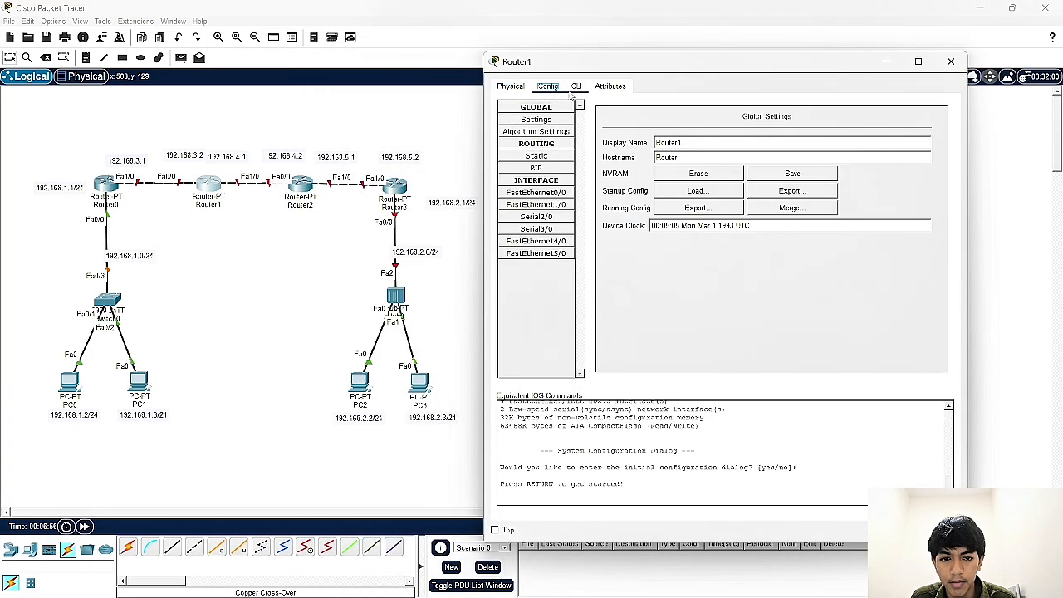
{"action": "left_click", "coordinate": [574, 88]}
{"action": "left_click", "coordinate": [547, 88]}
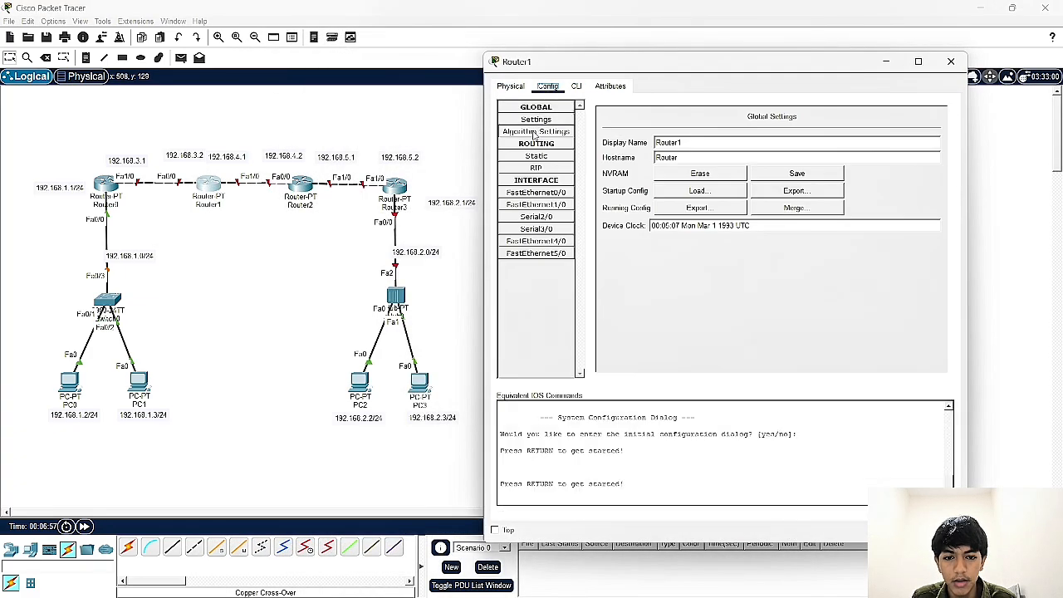
{"action": "left_click", "coordinate": [536, 192]}
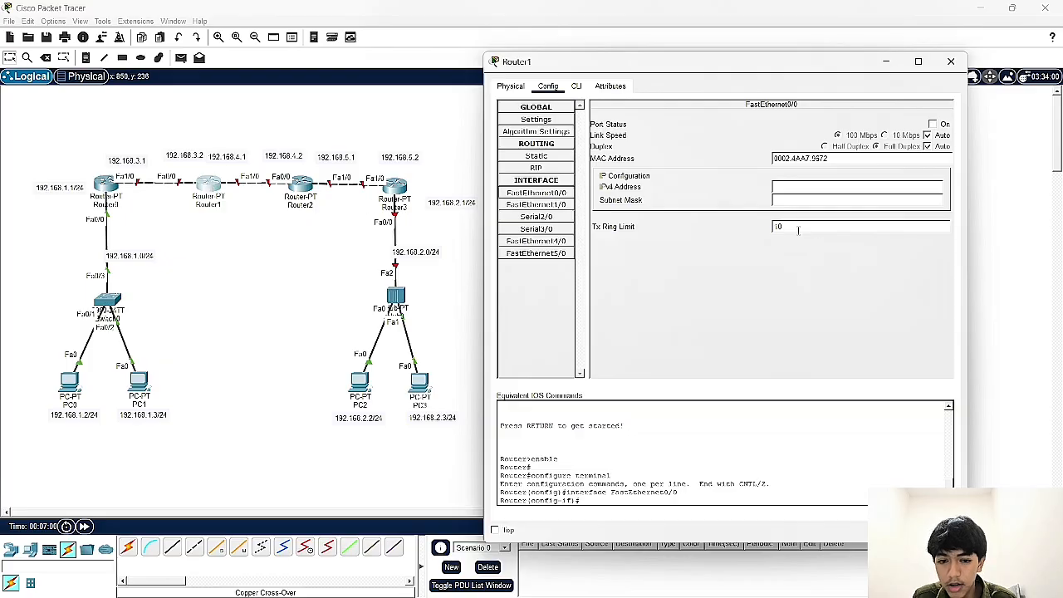
{"action": "left_click", "coordinate": [777, 188]}
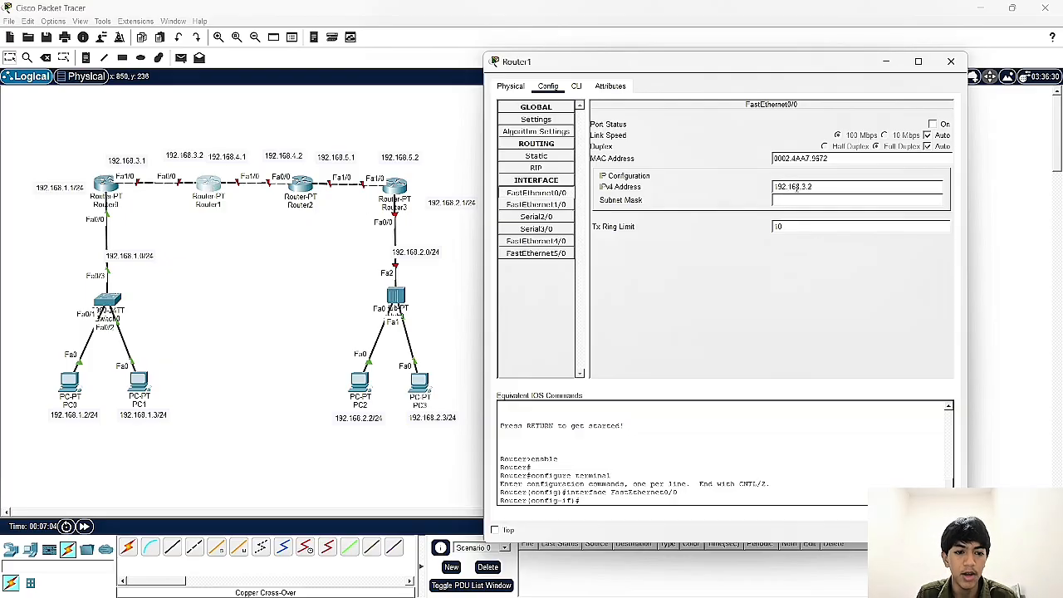
{"action": "type", "text": "192.168.3.2"}
{"action": "left_click", "coordinate": [932, 123]}
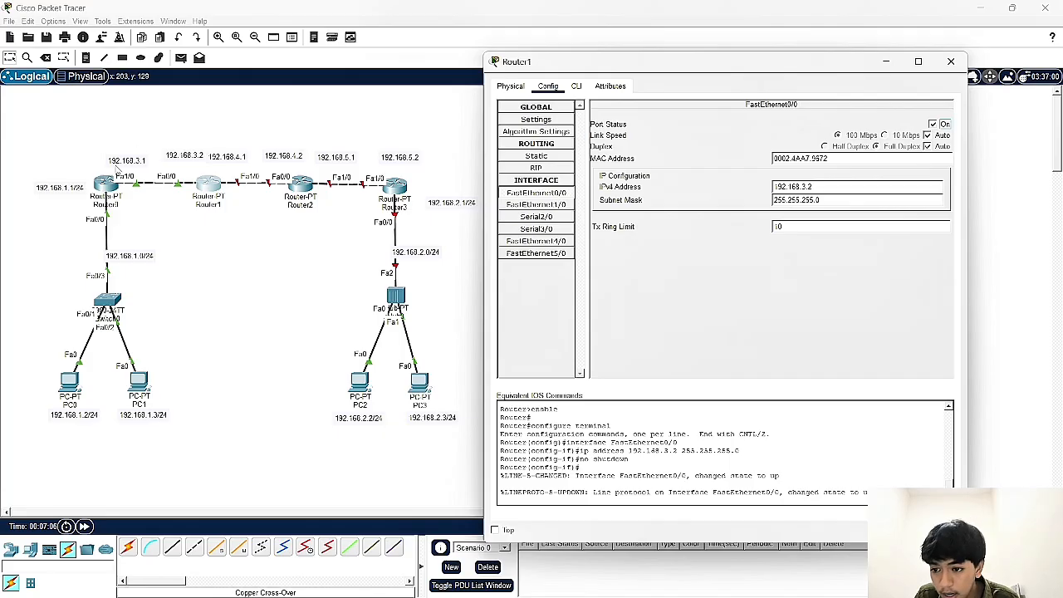
Step: Enable Router1's FastEthernet1/0 with IP address 192.168.4.1 and subnet mask 255.255.255.0, and close the router's settings
{"action": "left_click", "coordinate": [564, 195]}
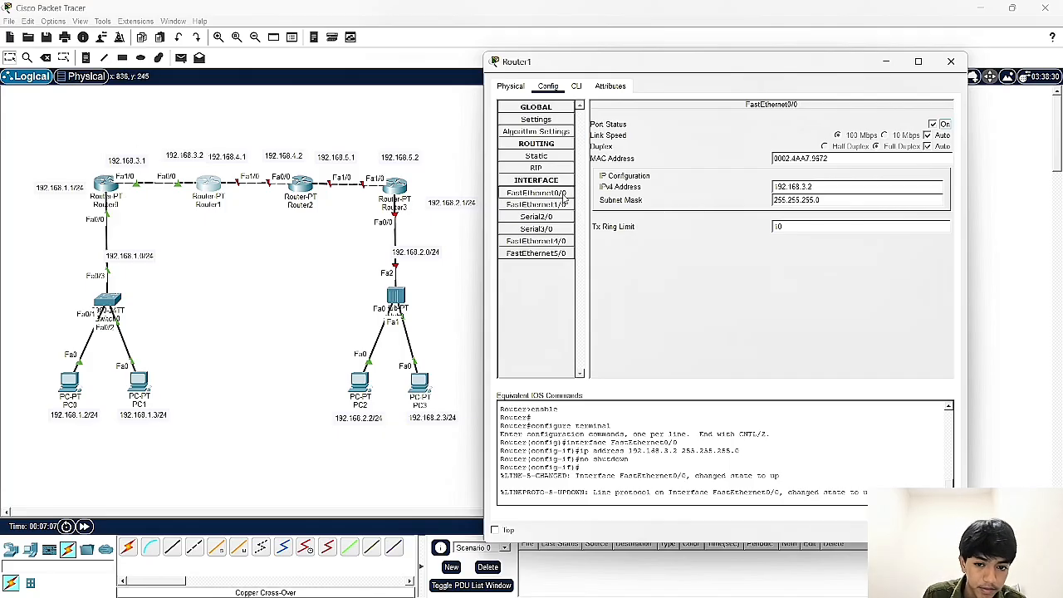
{"action": "left_click", "coordinate": [536, 205]}
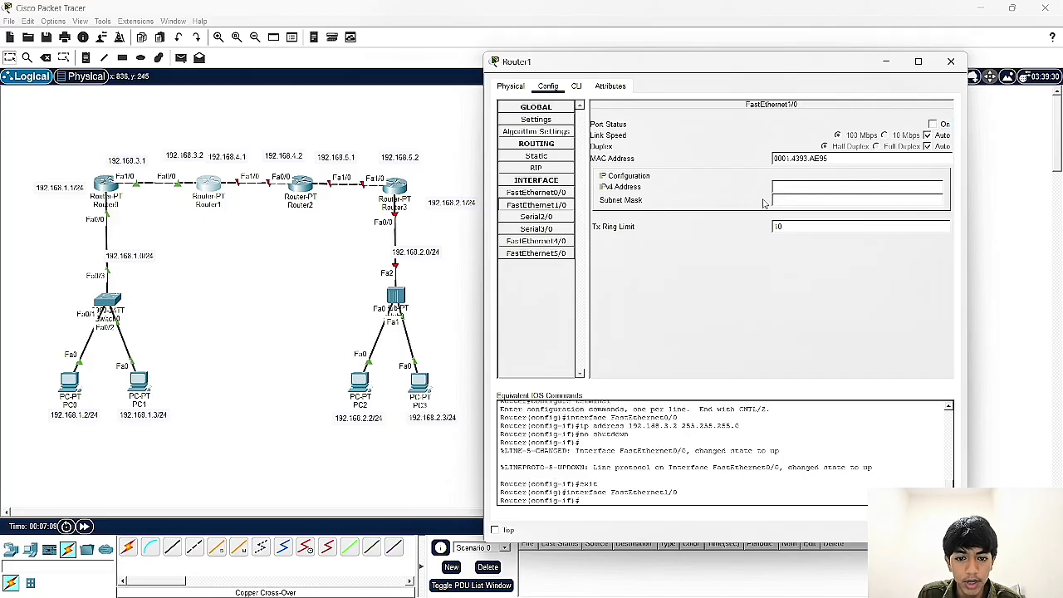
{"action": "left_click", "coordinate": [932, 124]}
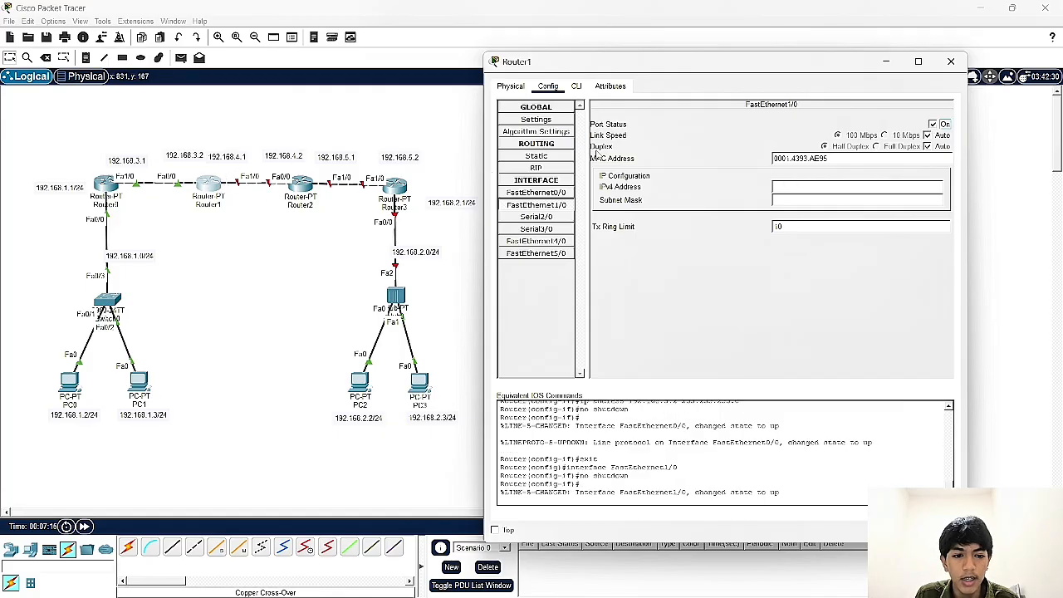
{"action": "left_click", "coordinate": [913, 181]}
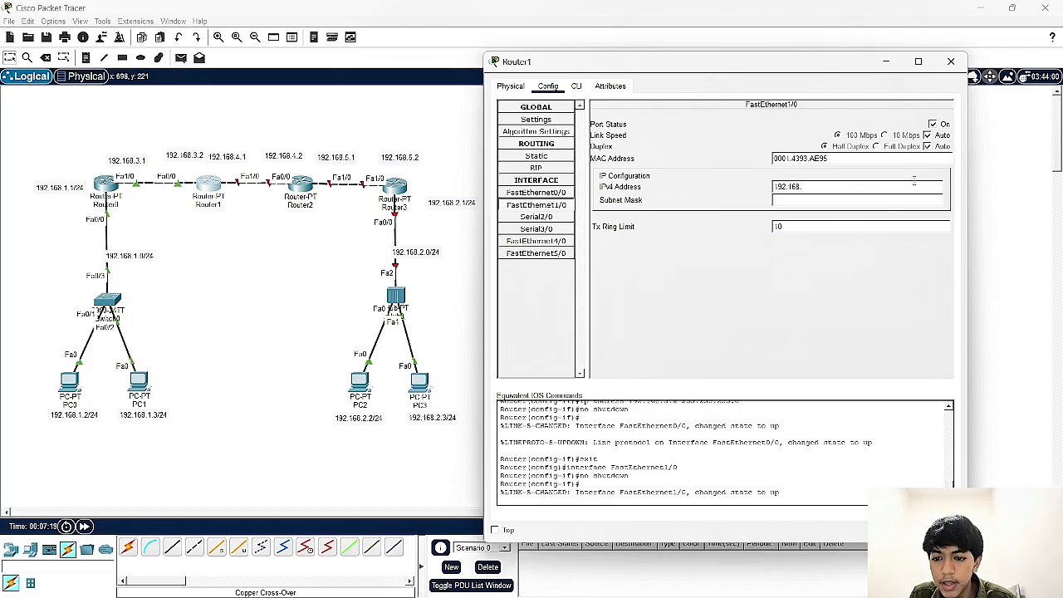
{"action": "key", "text": "Return"}
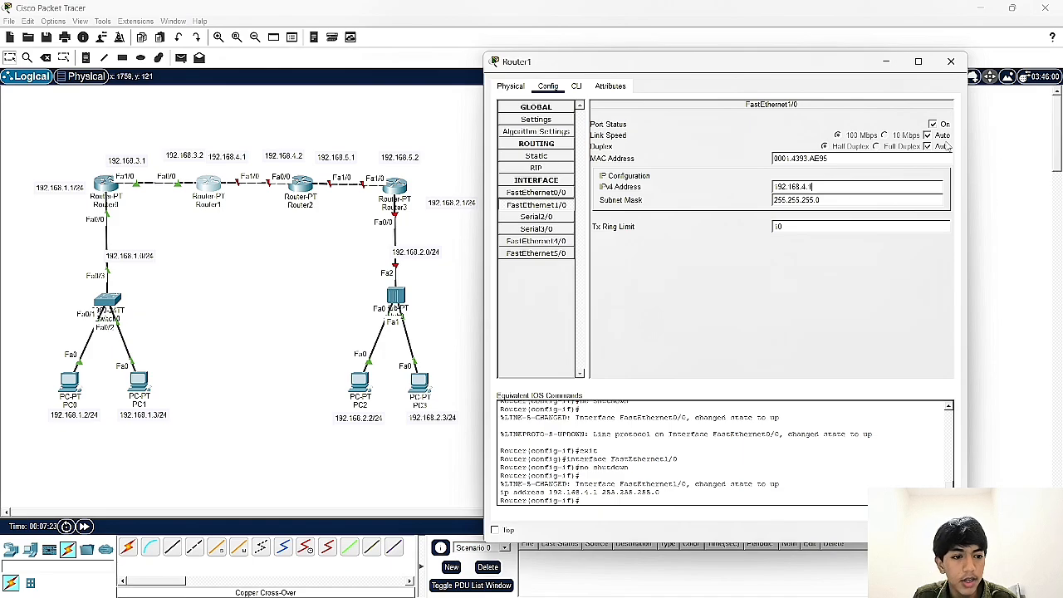
{"action": "left_click", "coordinate": [535, 194]}
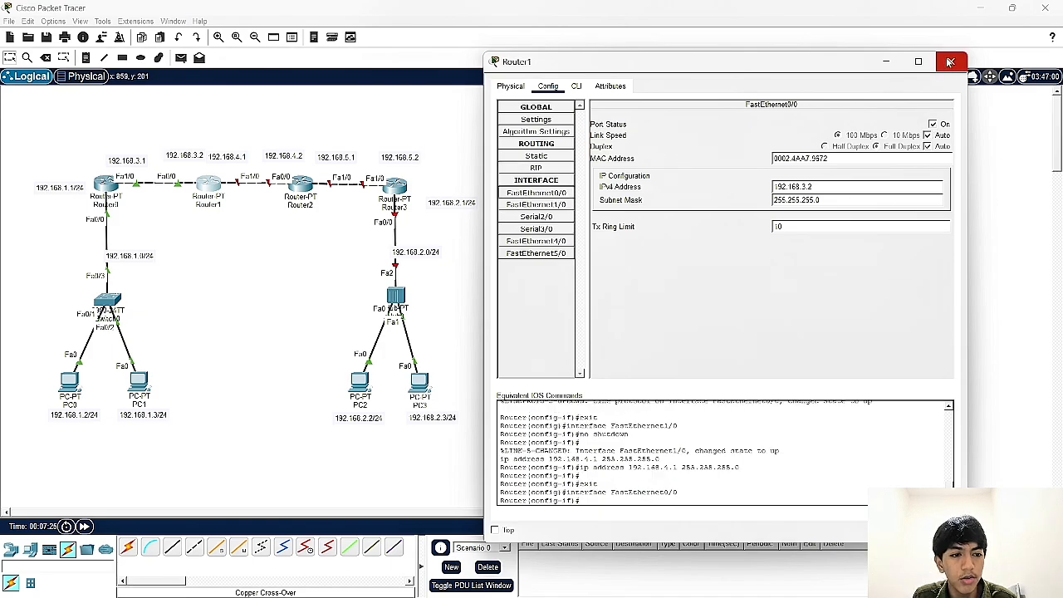
{"action": "left_click", "coordinate": [558, 205]}
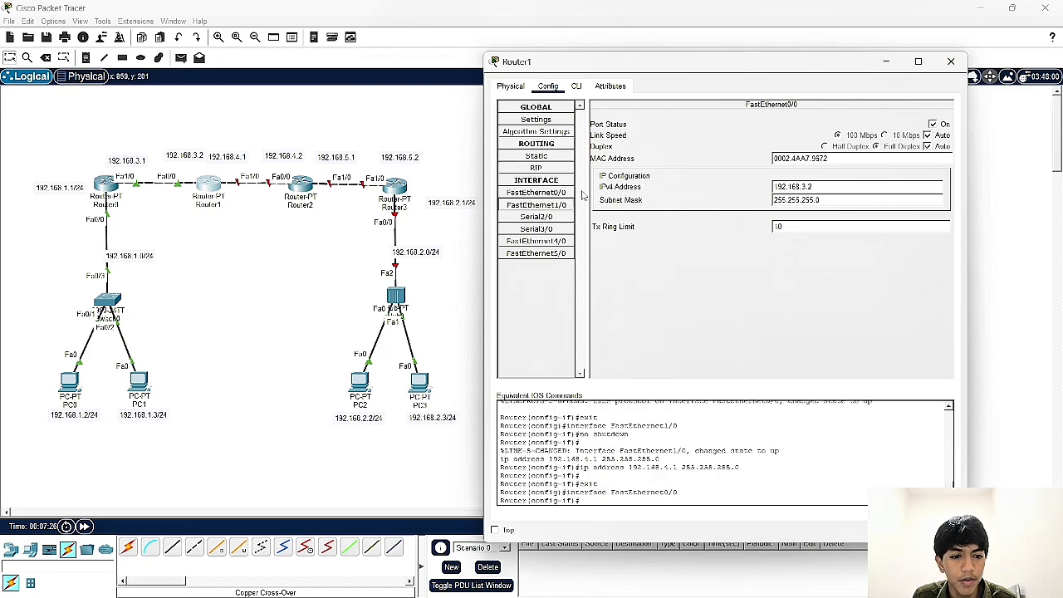
{"action": "left_click", "coordinate": [951, 62]}
Step: Configure Router2's FastEthernet0/0 with IP address 192.168.4.2 and subnet mask 255.255.255.0, and enable the port
{"action": "left_click", "coordinate": [300, 185]}
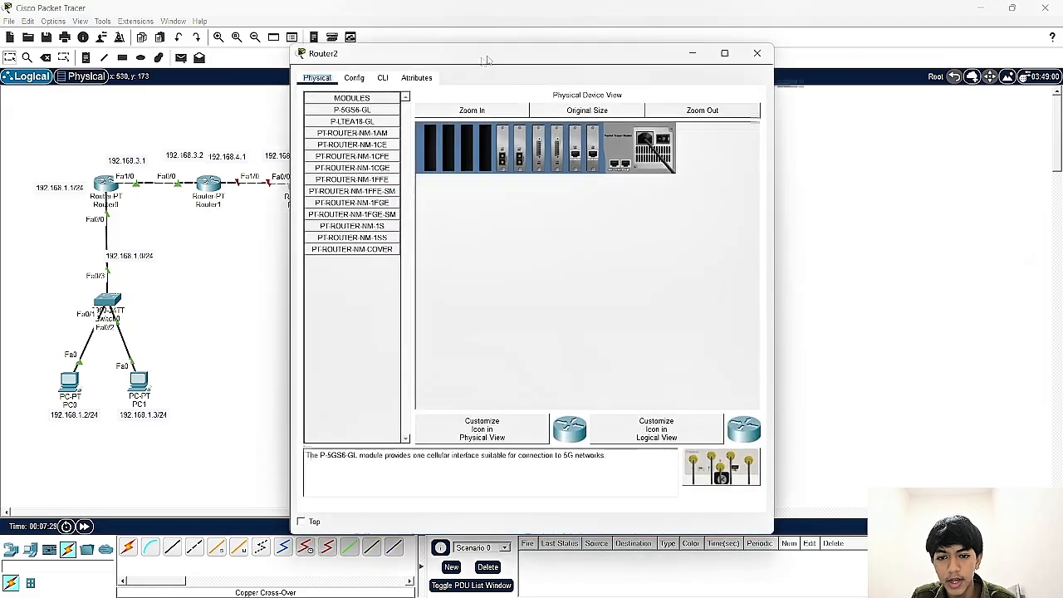
{"action": "left_click_drag", "start_coordinate": [487, 60], "coordinate": [666, 78]}
{"action": "left_click", "coordinate": [560, 98]}
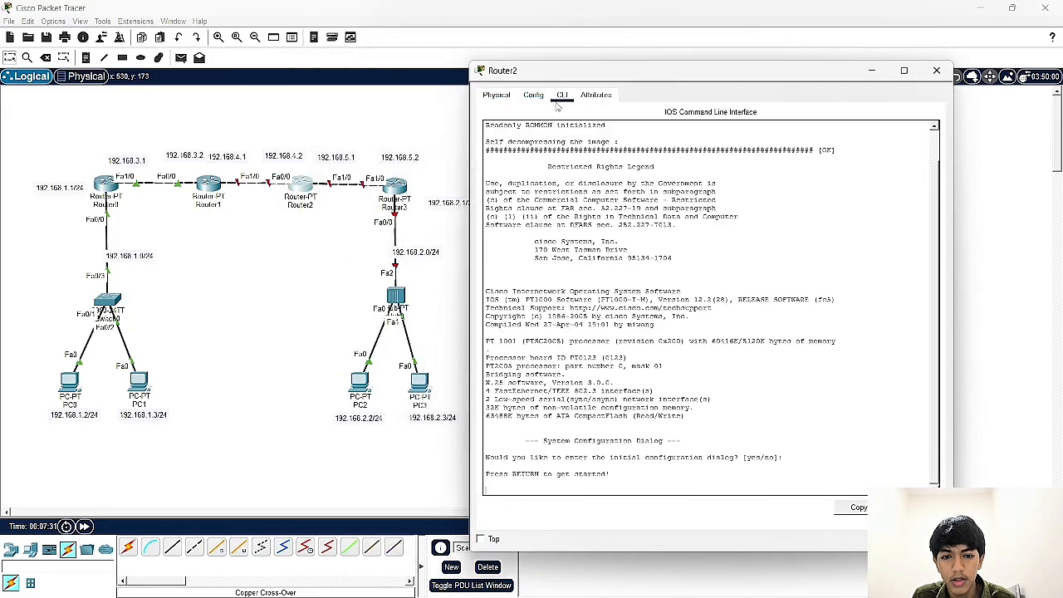
{"action": "left_click", "coordinate": [533, 95]}
{"action": "left_click", "coordinate": [521, 202]}
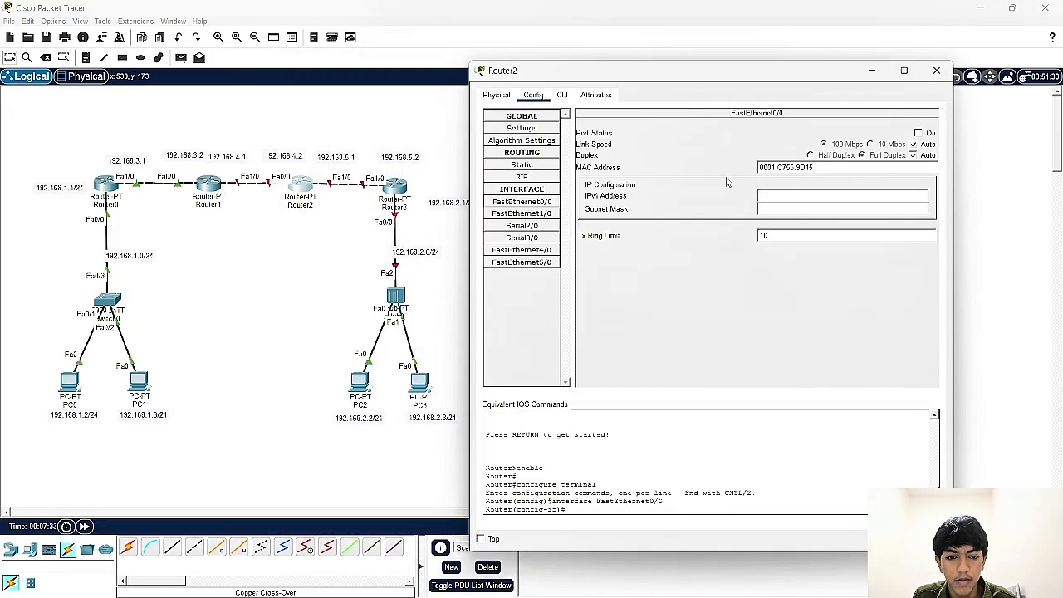
{"action": "left_click", "coordinate": [791, 194]}
{"action": "type", "text": "192.168.4.2"}
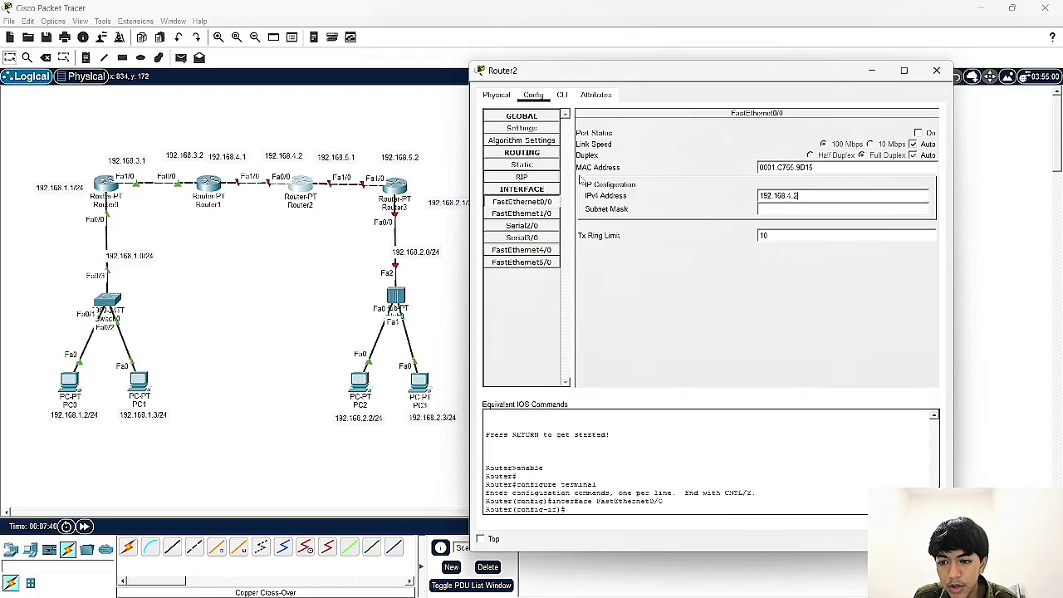
{"action": "left_click", "coordinate": [917, 133]}
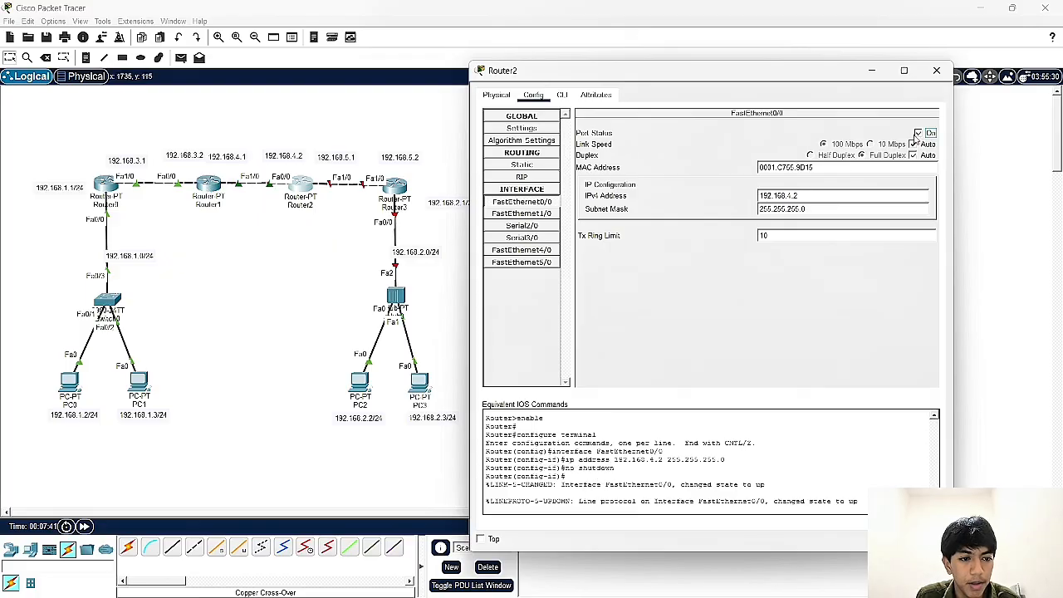
Step: Configure Router2's FastEthernet1/0 with IP address 192.168.5.1 and subnet mask 255.255.255.0, and enable the port
{"action": "left_click", "coordinate": [521, 213]}
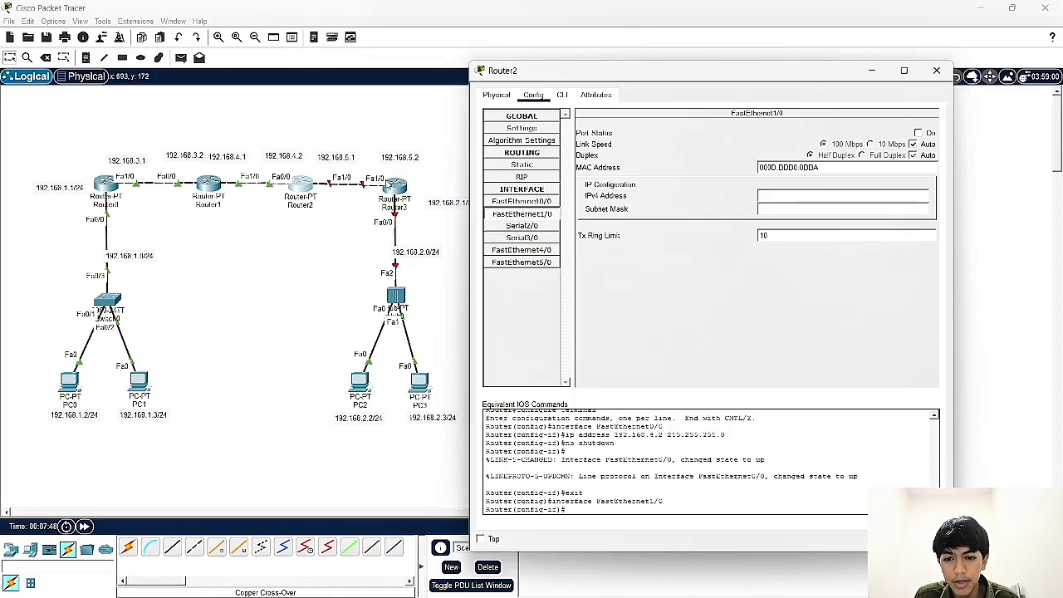
{"action": "left_click", "coordinate": [897, 195]}
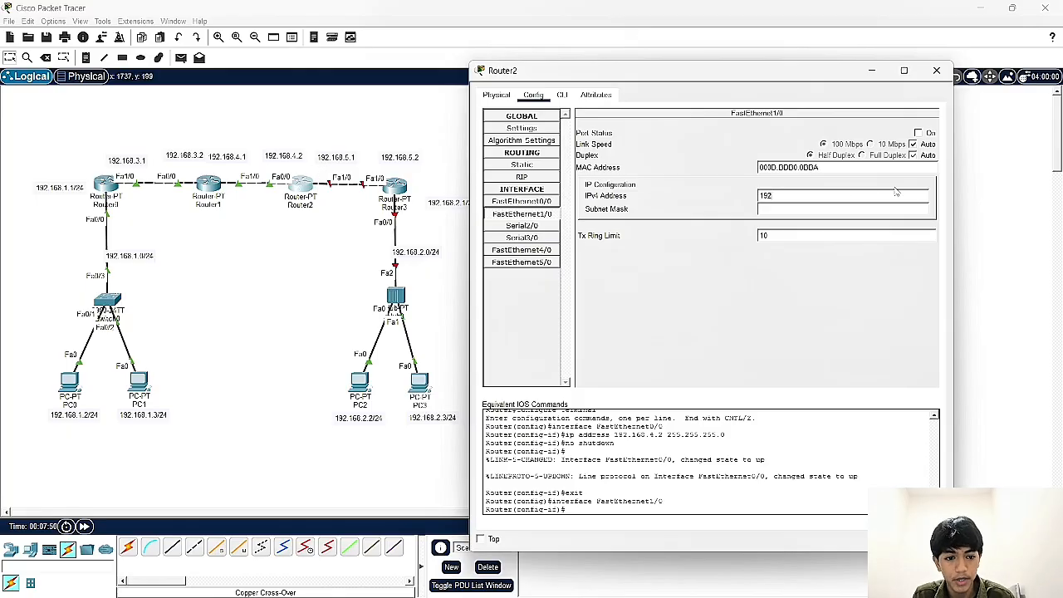
{"action": "type", "text": "192.168.5.1"}
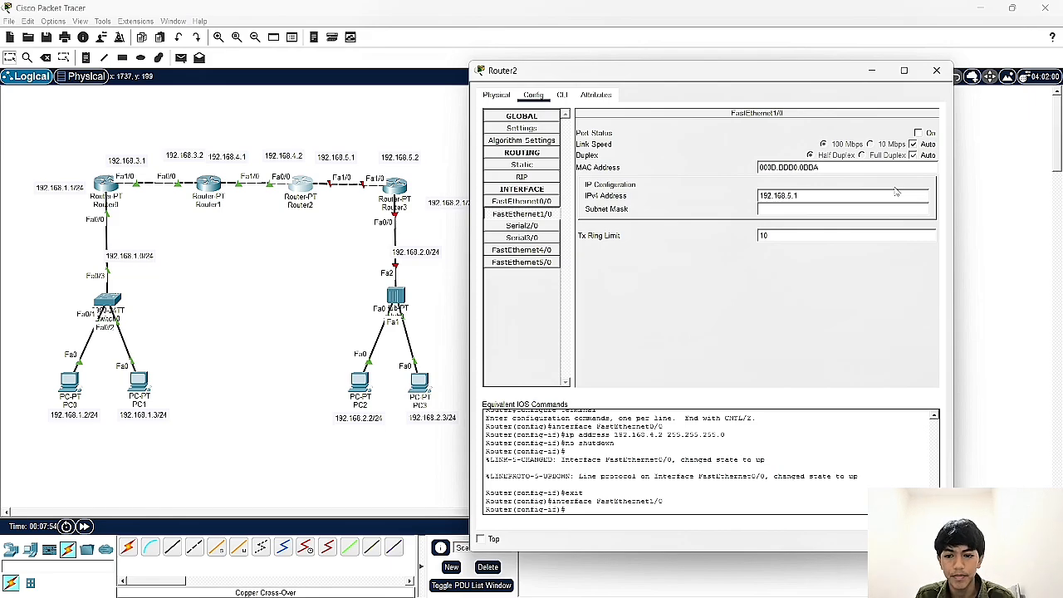
{"action": "key", "text": "Tab"}
{"action": "left_click", "coordinate": [918, 133]}
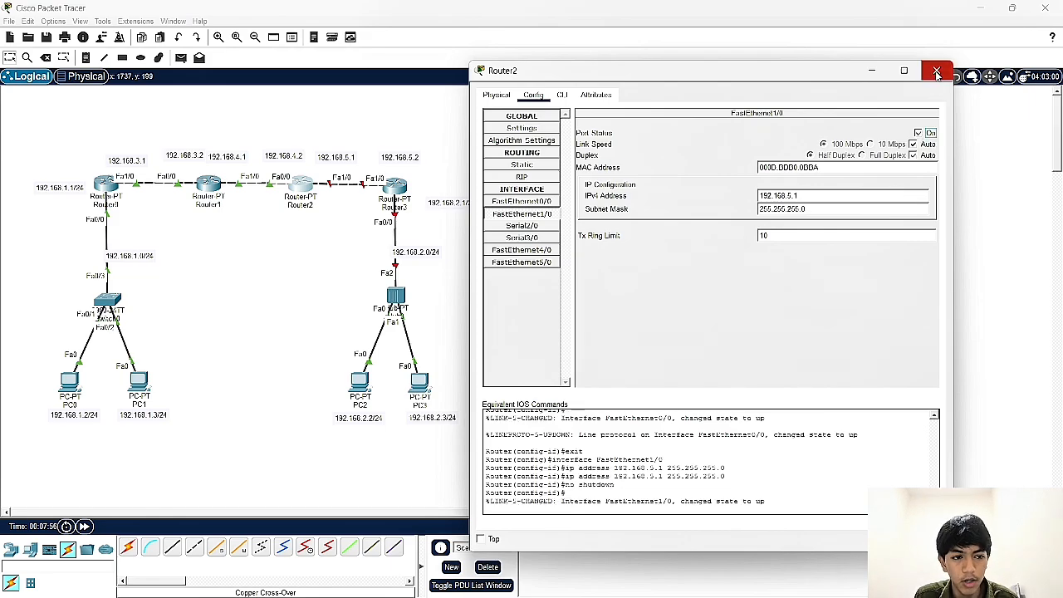
Step: Configure Router3's FastEthernet0/0 with IP address 192.168.2.1 and subnet mask 255.255.255.0, and enable the port
{"action": "left_click", "coordinate": [936, 73]}
{"action": "left_click", "coordinate": [395, 186]}
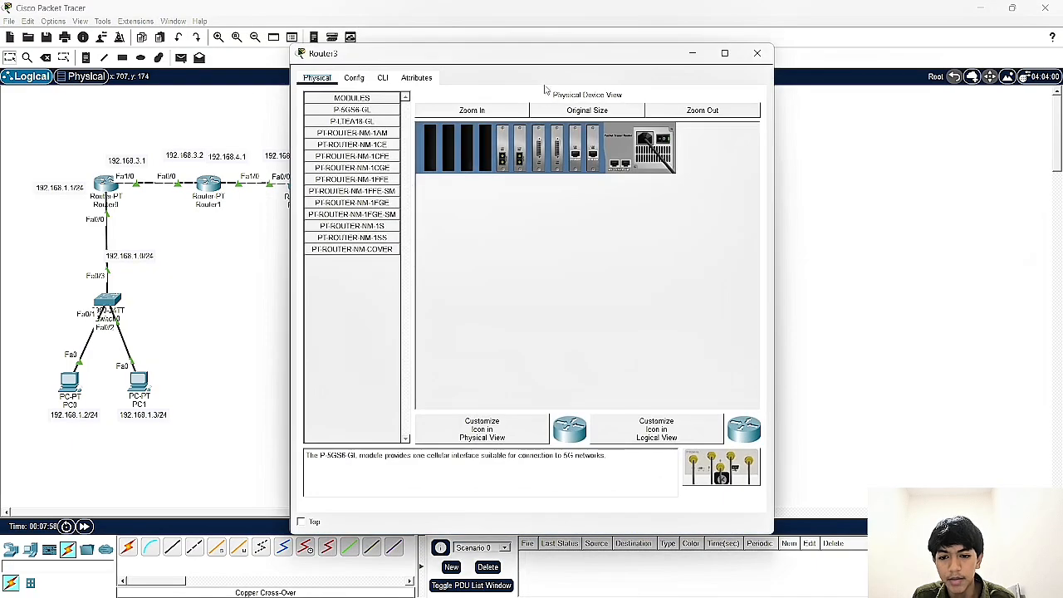
{"action": "left_click_drag", "start_coordinate": [527, 57], "coordinate": [773, 83]}
{"action": "left_click", "coordinate": [600, 107]}
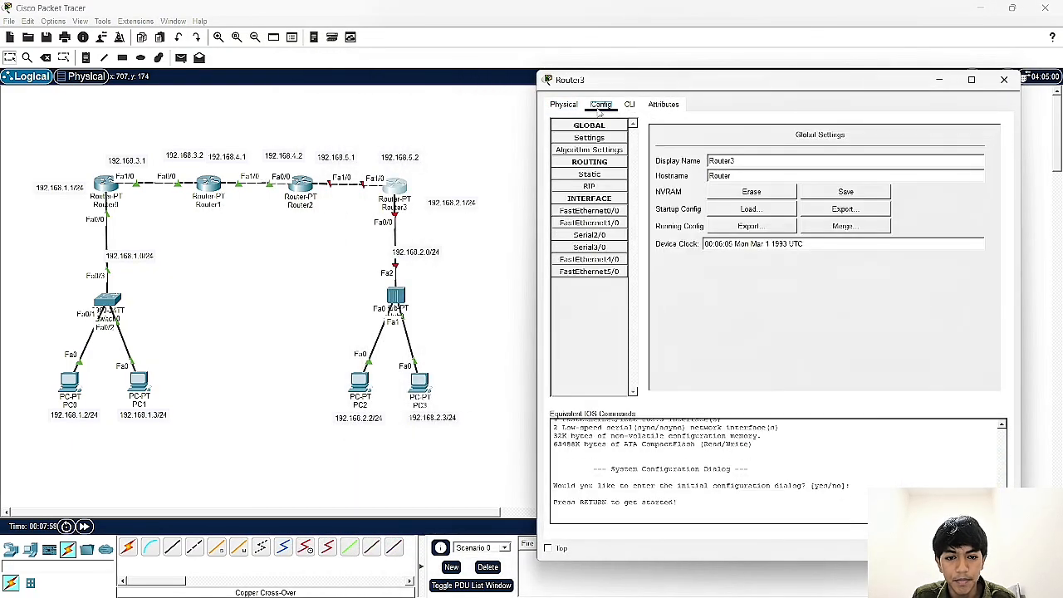
{"action": "left_click", "coordinate": [592, 210]}
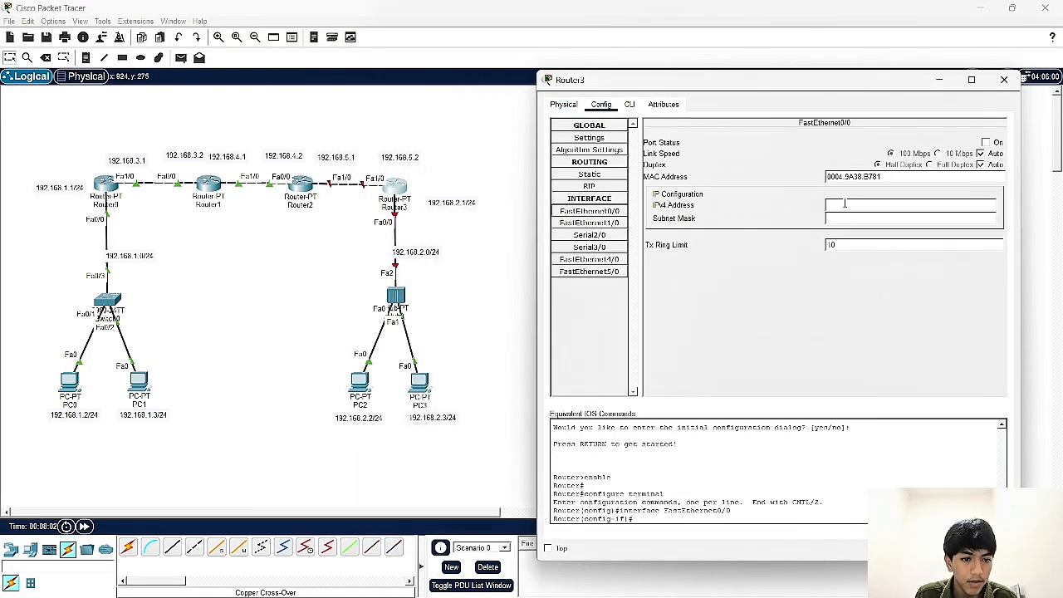
{"action": "left_click", "coordinate": [985, 143]}
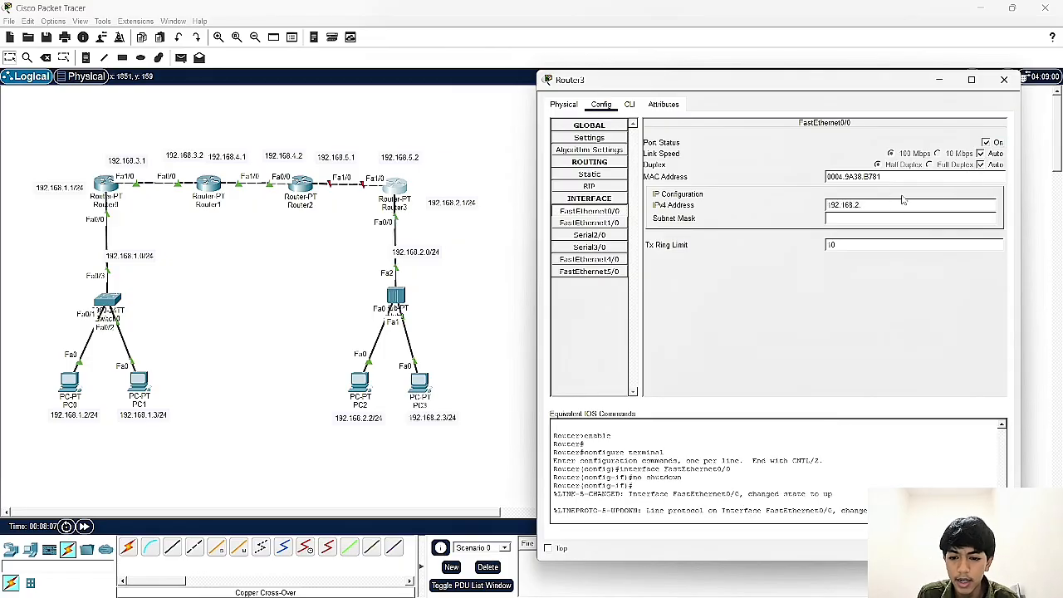
{"action": "key", "text": "Tab"}
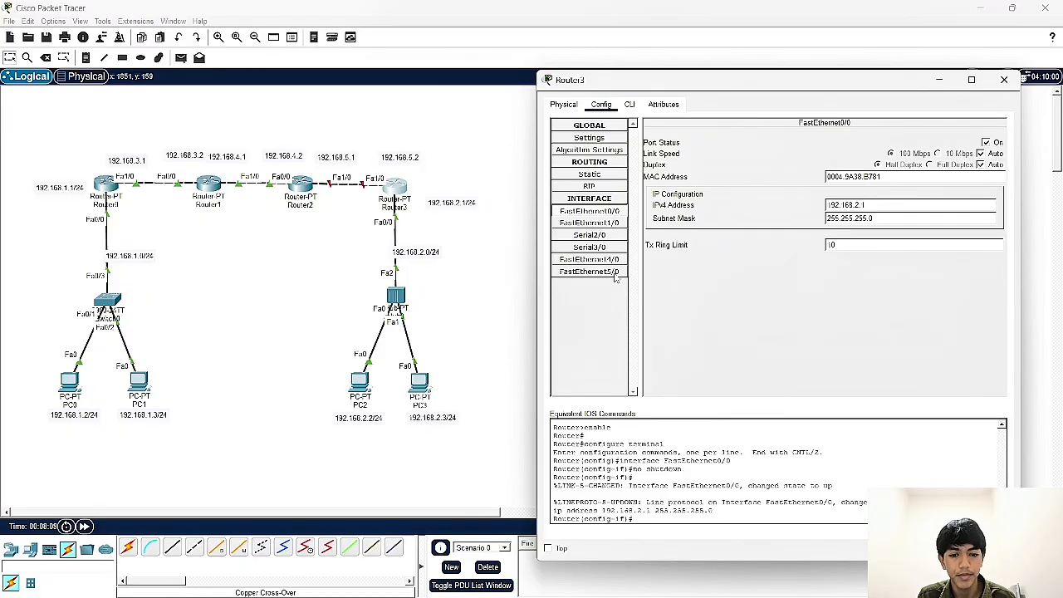
Step: Enable Router3's FastEthernet1/0 with IP address 192.168.5.2 and subnet mask 255.255.255.0, and close the router's settings
{"action": "left_click", "coordinate": [589, 223]}
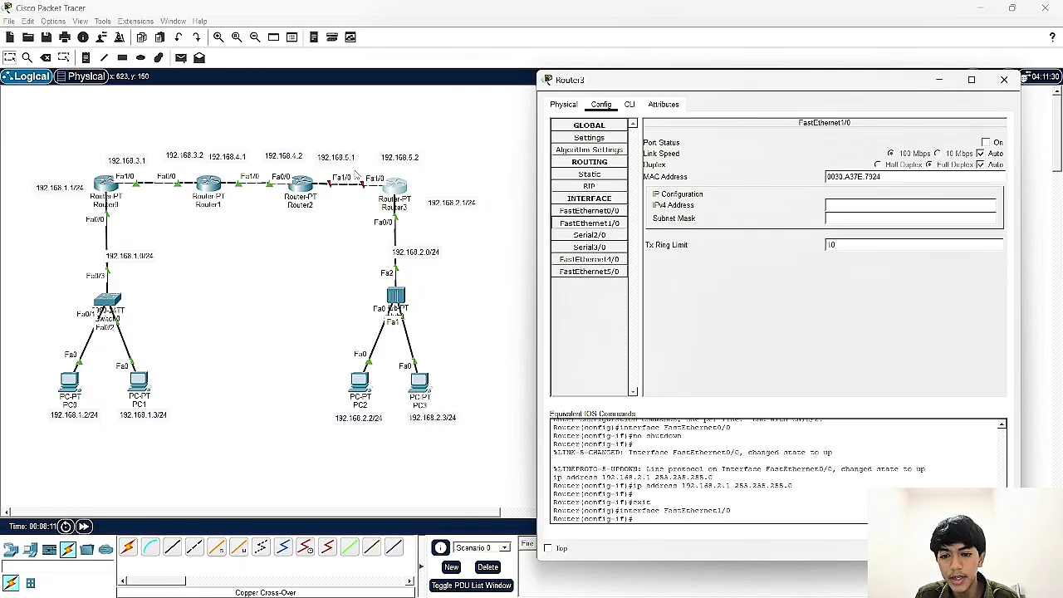
{"action": "left_click", "coordinate": [887, 200]}
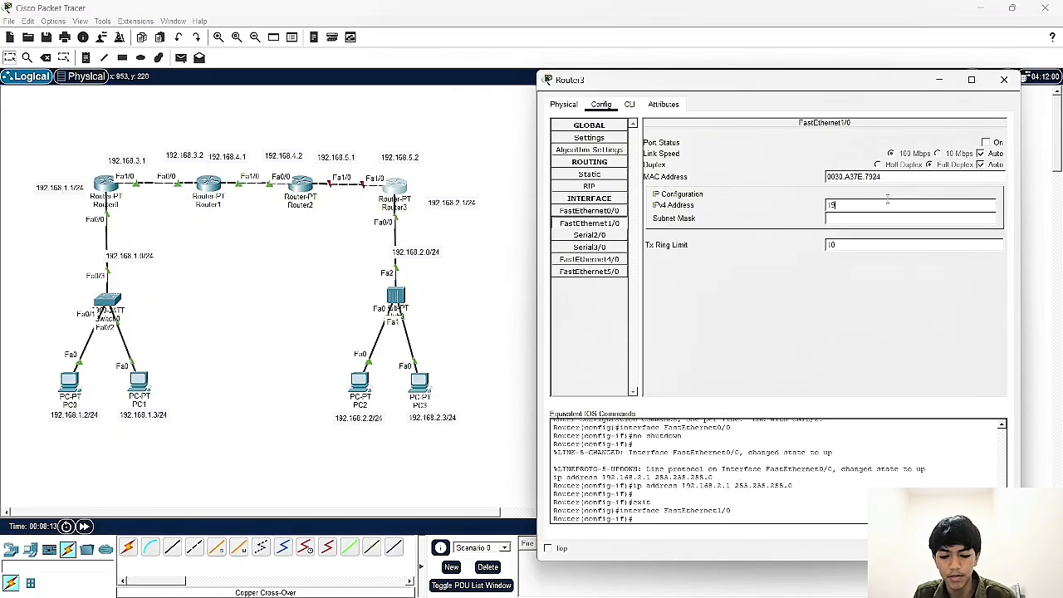
{"action": "type", "text": "192.168.5."}
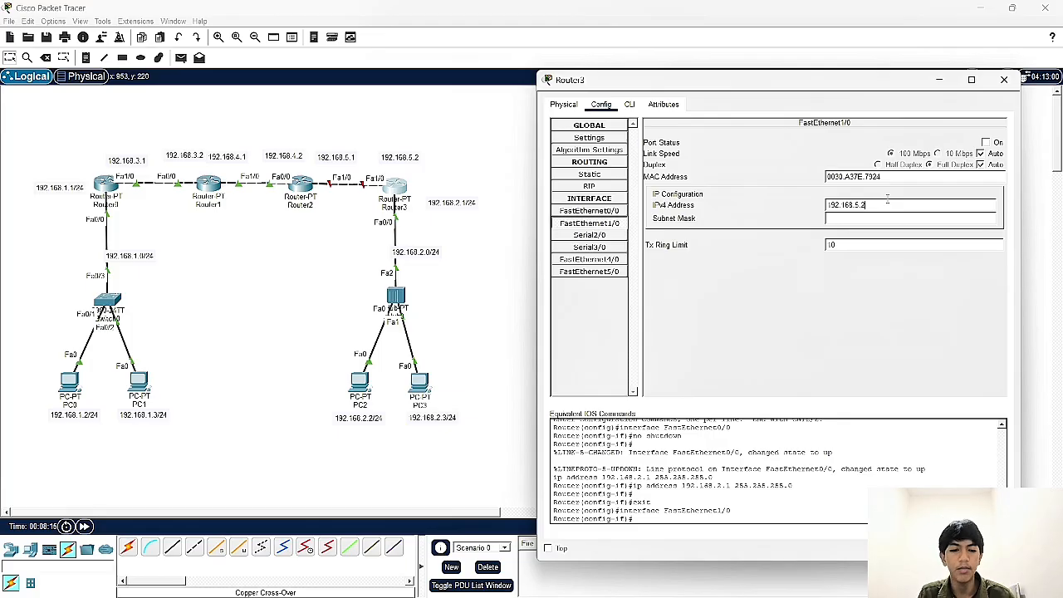
{"action": "type", "text": "2"}
{"action": "key", "text": "Return"}
{"action": "left_click", "coordinate": [986, 142]}
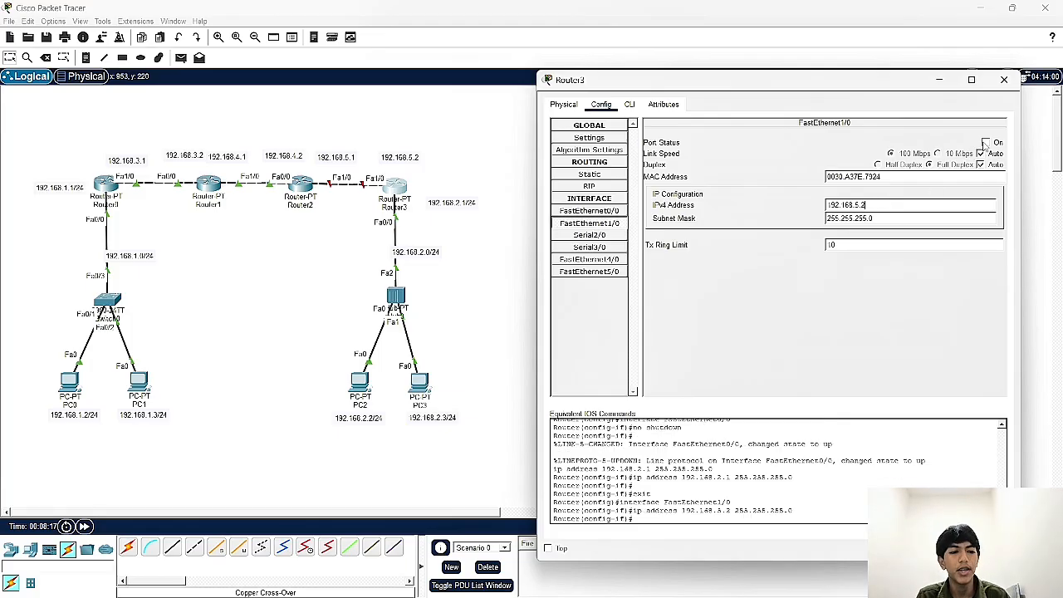
{"action": "left_click", "coordinate": [1003, 81]}
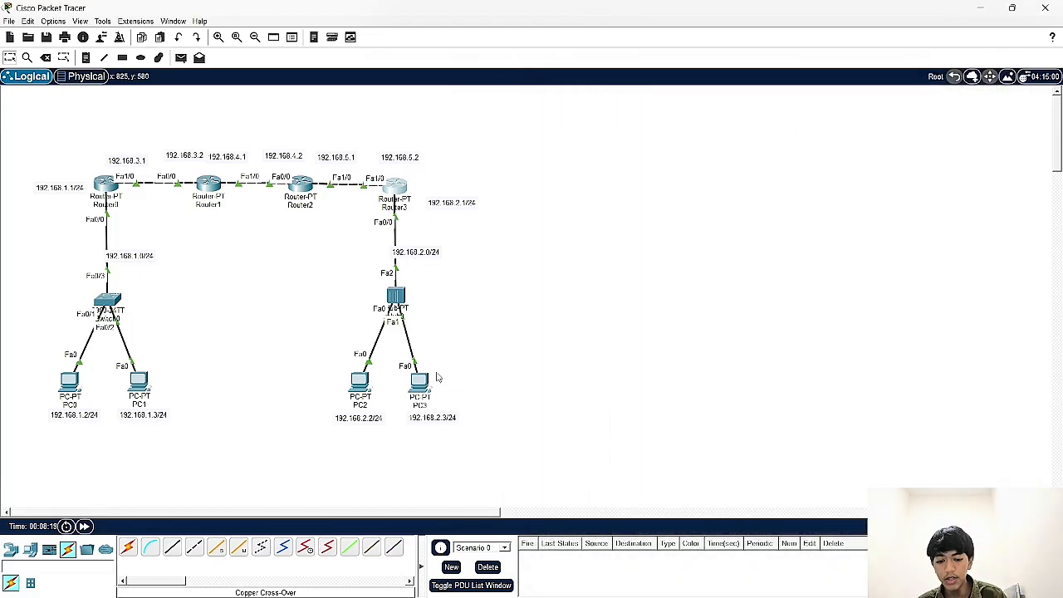
Step: Test connectivity within each LAN by sending simple PDUs from PC0 to PC1 and from PC2 to PC3
{"action": "left_click", "coordinate": [181, 58]}
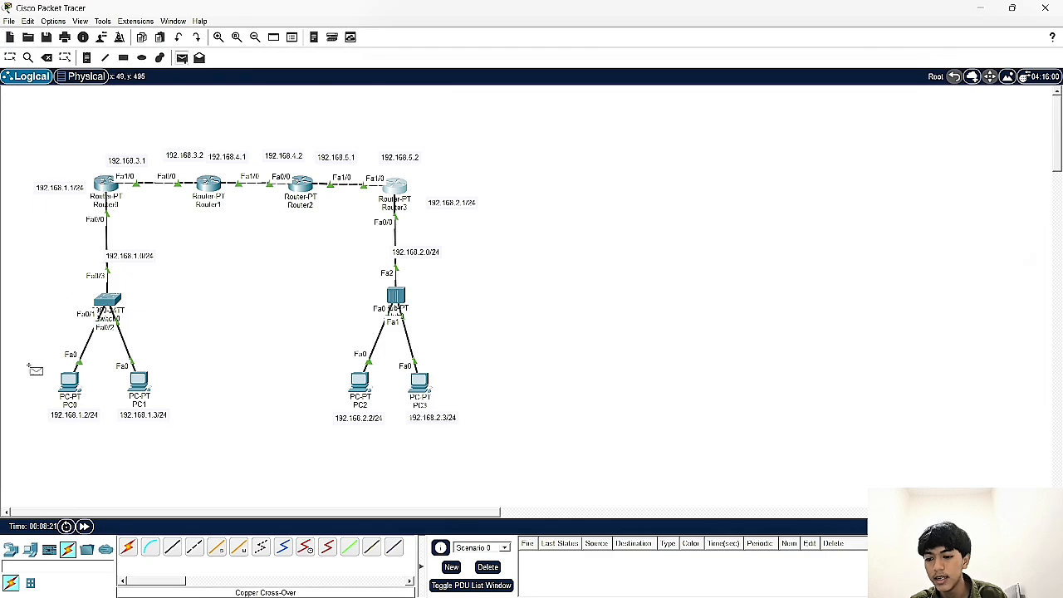
{"action": "left_click", "coordinate": [70, 390]}
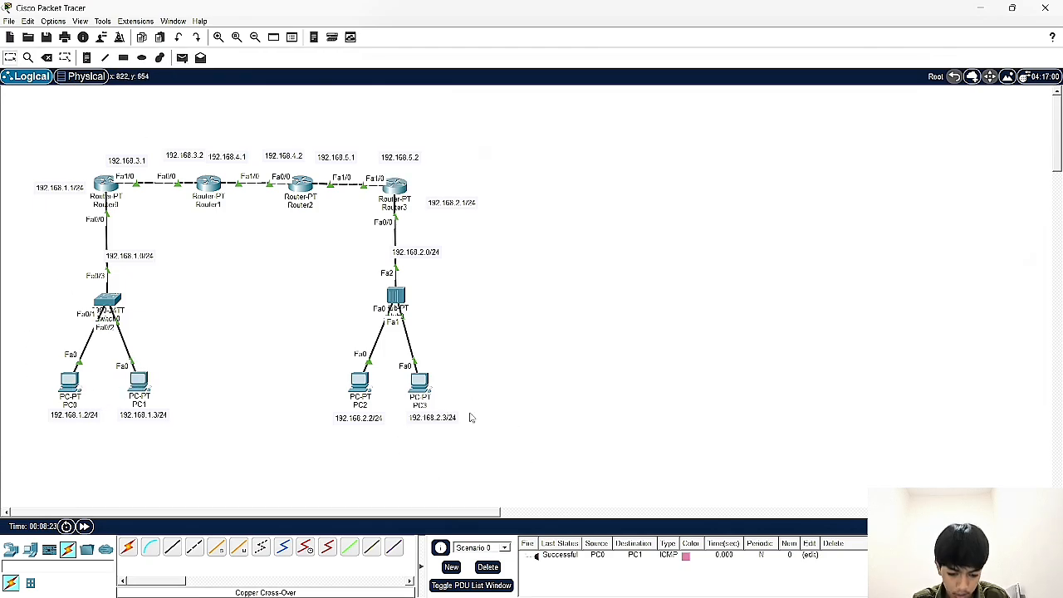
{"action": "left_click", "coordinate": [182, 57]}
{"action": "left_click", "coordinate": [357, 378]}
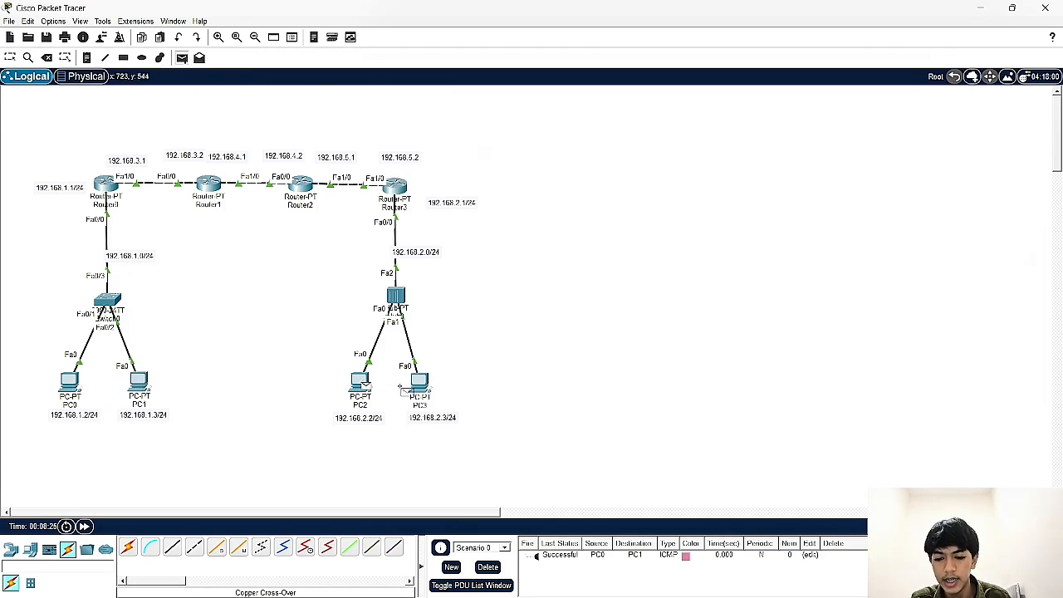
{"action": "left_click", "coordinate": [417, 385]}
Step: Test the PCs' gateways by sending simple PDUs from PC0 to Router0 and from PC2 to Router3
{"action": "left_click", "coordinate": [182, 57]}
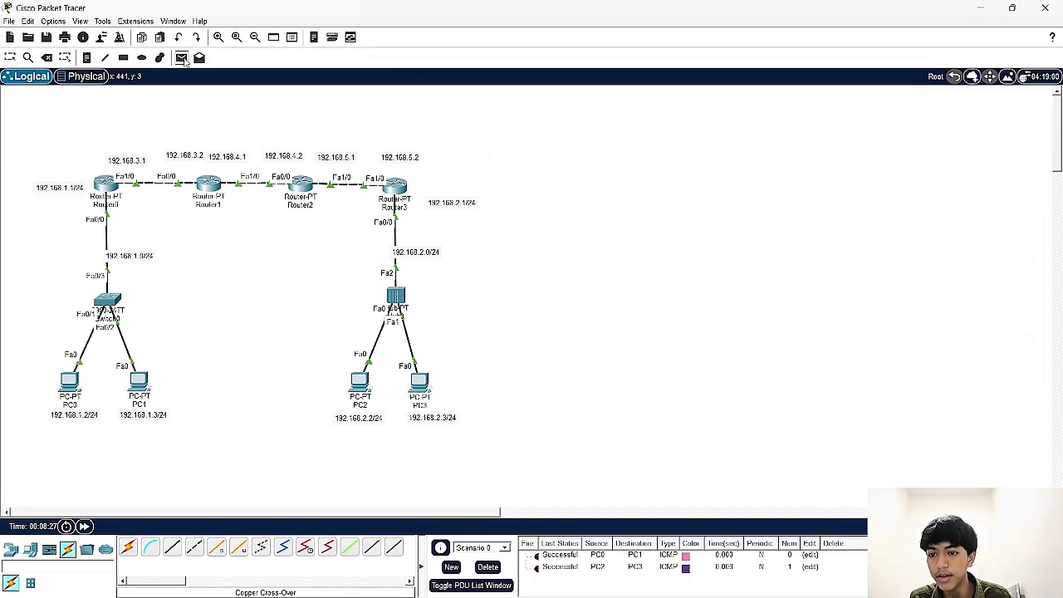
{"action": "left_click", "coordinate": [106, 189]}
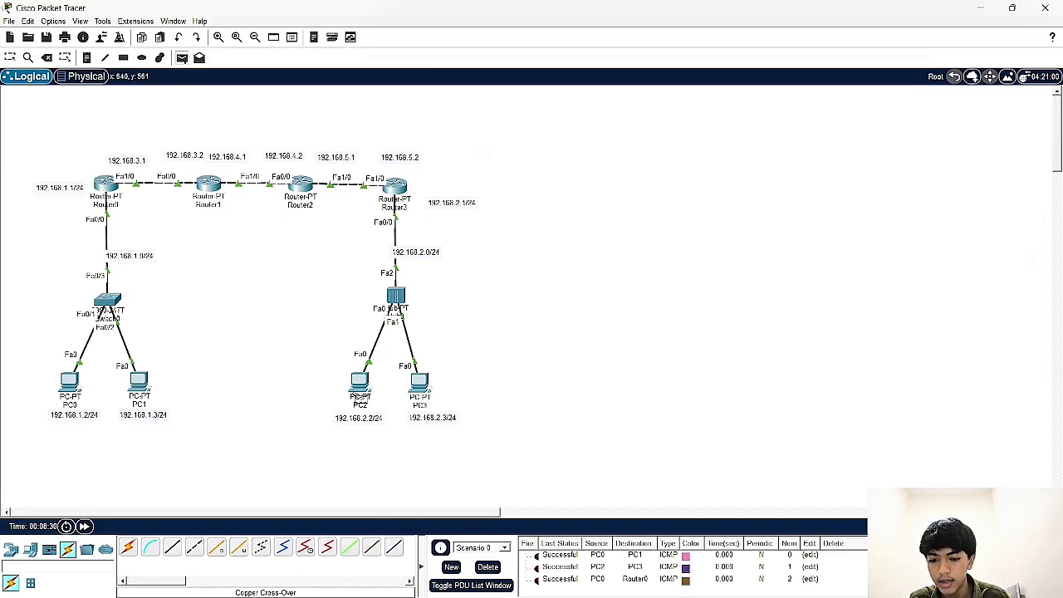
{"action": "left_click", "coordinate": [359, 381]}
{"action": "left_click", "coordinate": [395, 186]}
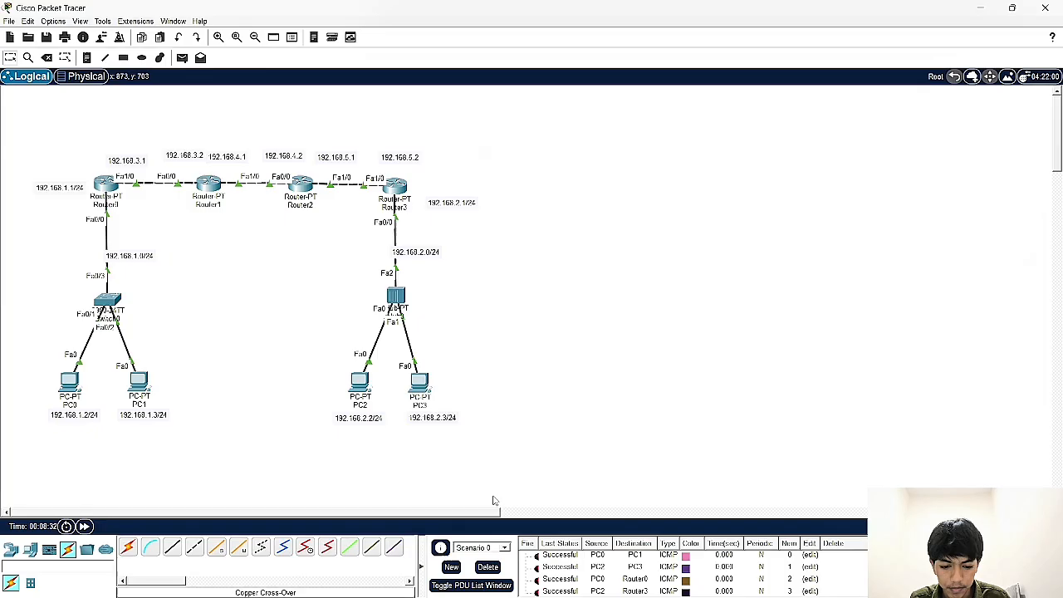
Step: Clear the scenario's PDU list and send a simple PDU from Router0 to Router1
{"action": "left_click", "coordinate": [487, 566]}
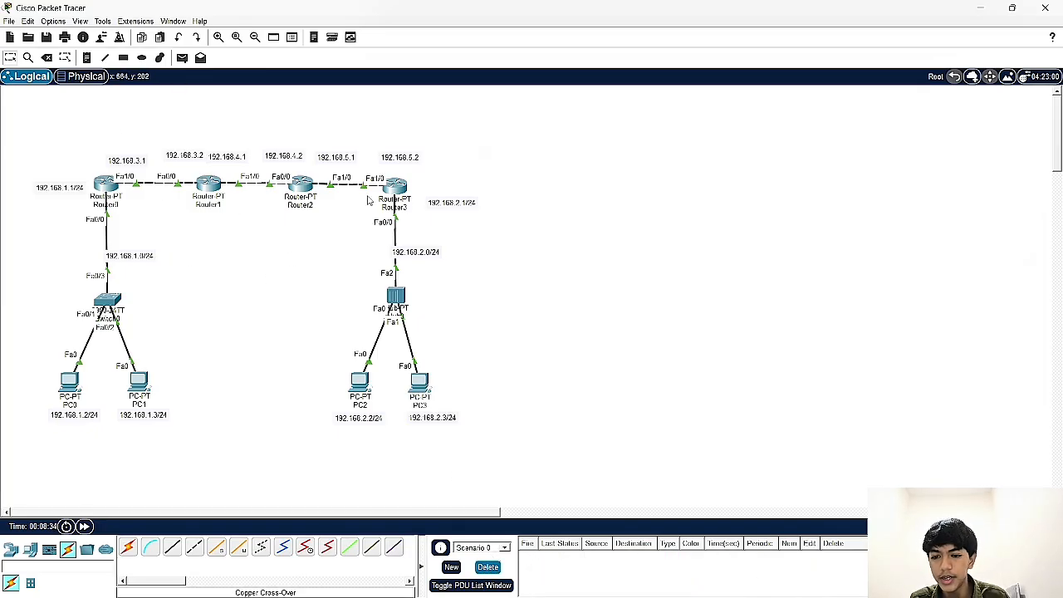
{"action": "left_click", "coordinate": [182, 58]}
{"action": "left_click", "coordinate": [115, 191]}
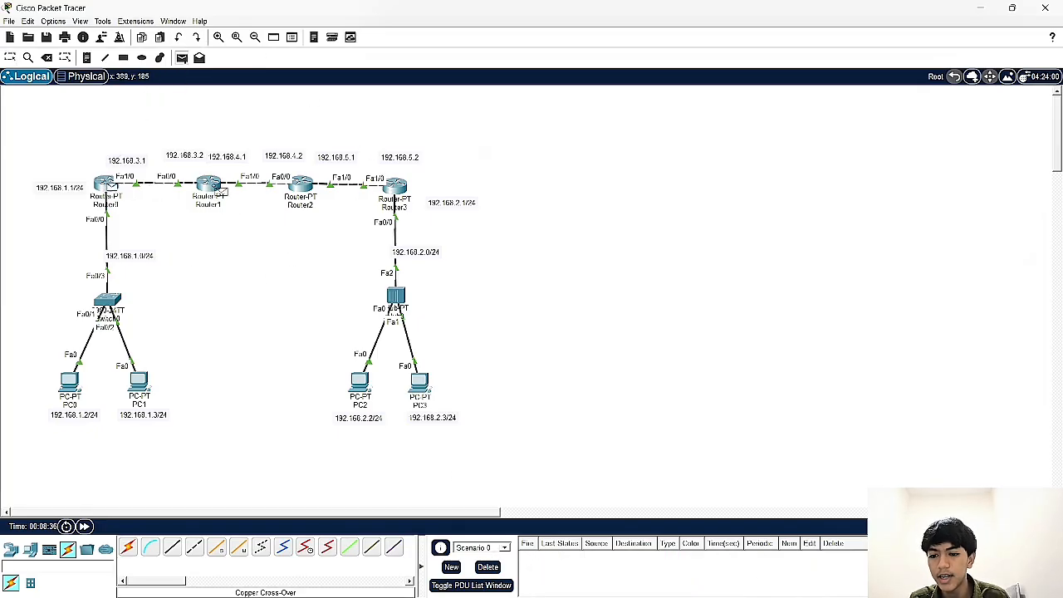
{"action": "left_click", "coordinate": [208, 184]}
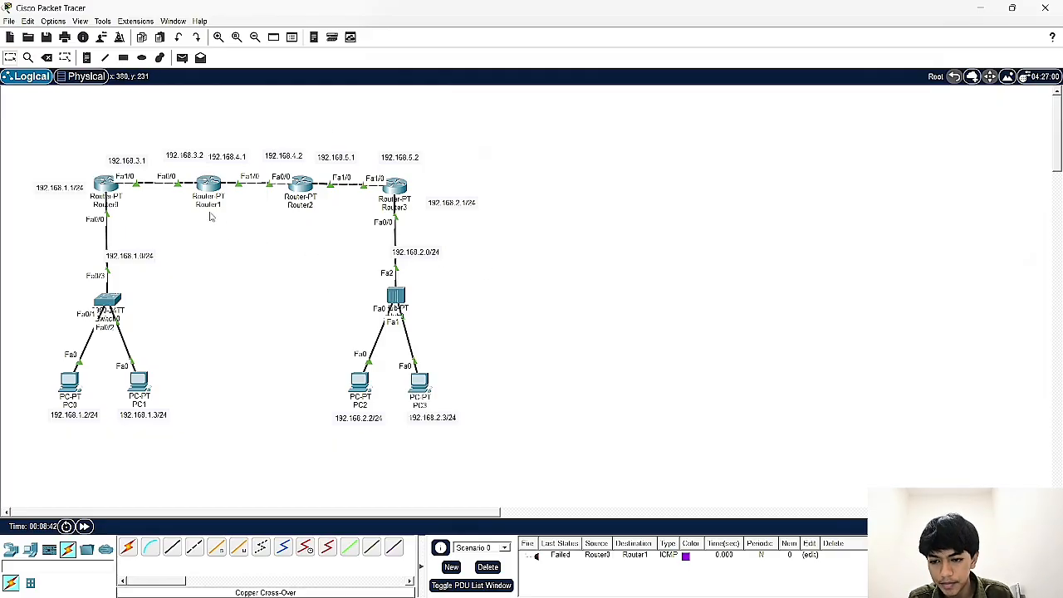
Step: Ping PC0 at 192.168.1.2 from PC1's Command Prompt
{"action": "left_click", "coordinate": [143, 386]}
{"action": "left_click_drag", "start_coordinate": [522, 59], "coordinate": [723, 57]}
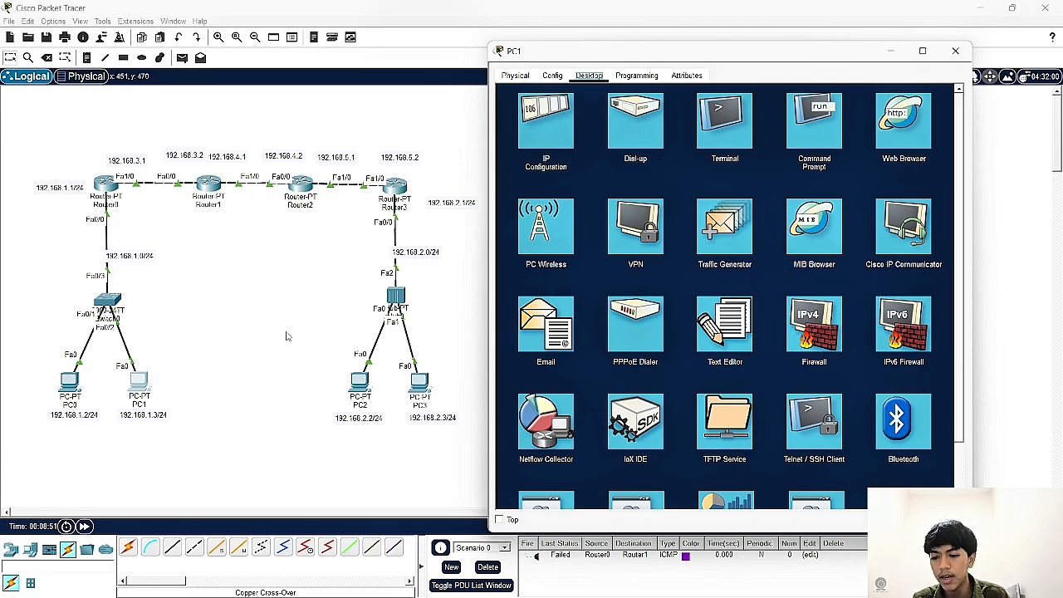
{"action": "left_click", "coordinate": [834, 133]}
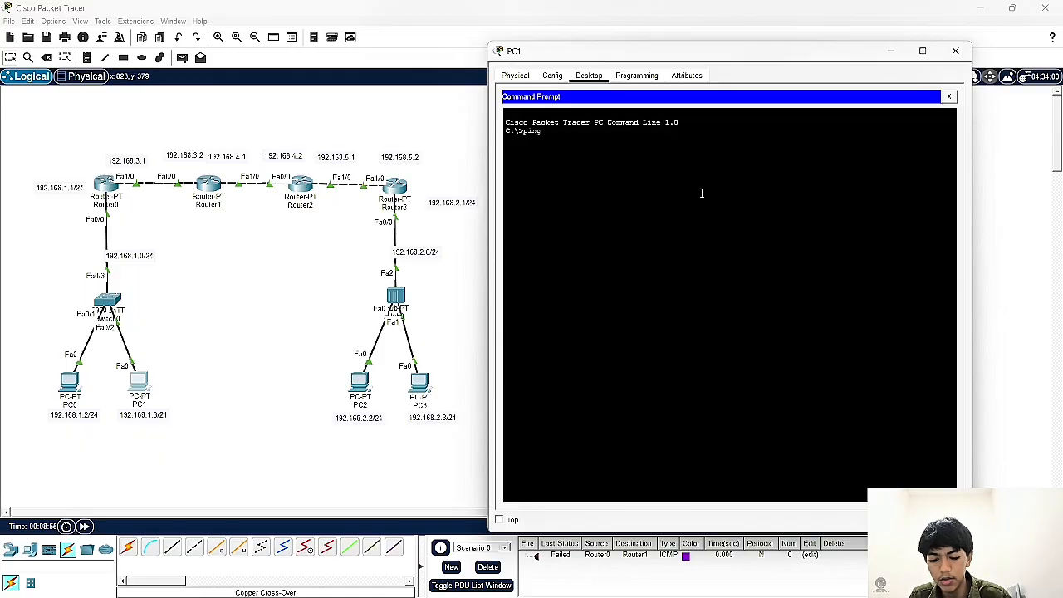
{"action": "type", "text": "ping"}
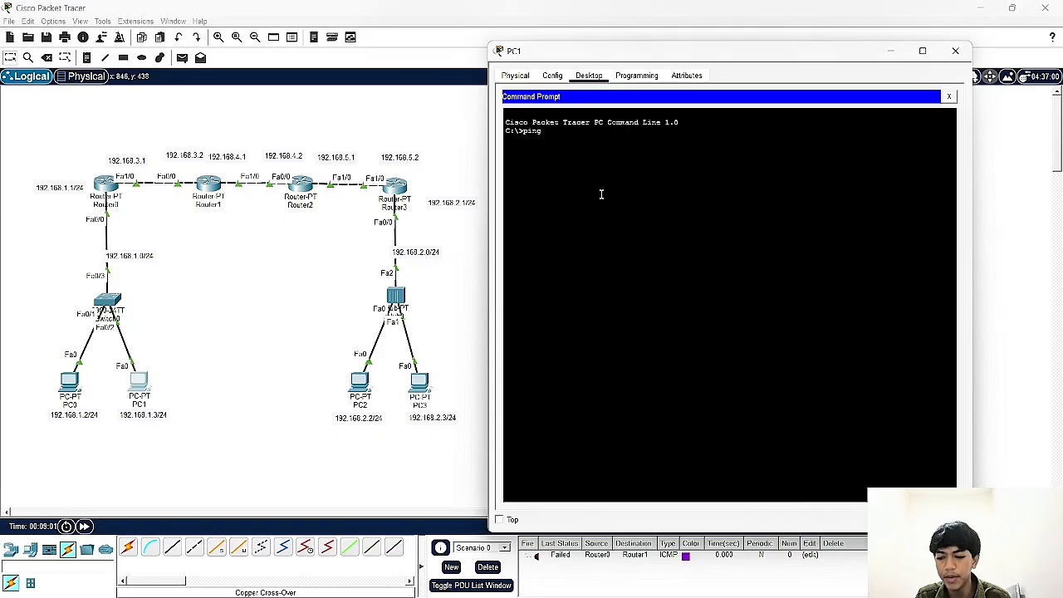
{"action": "type", "text": "192.168"}
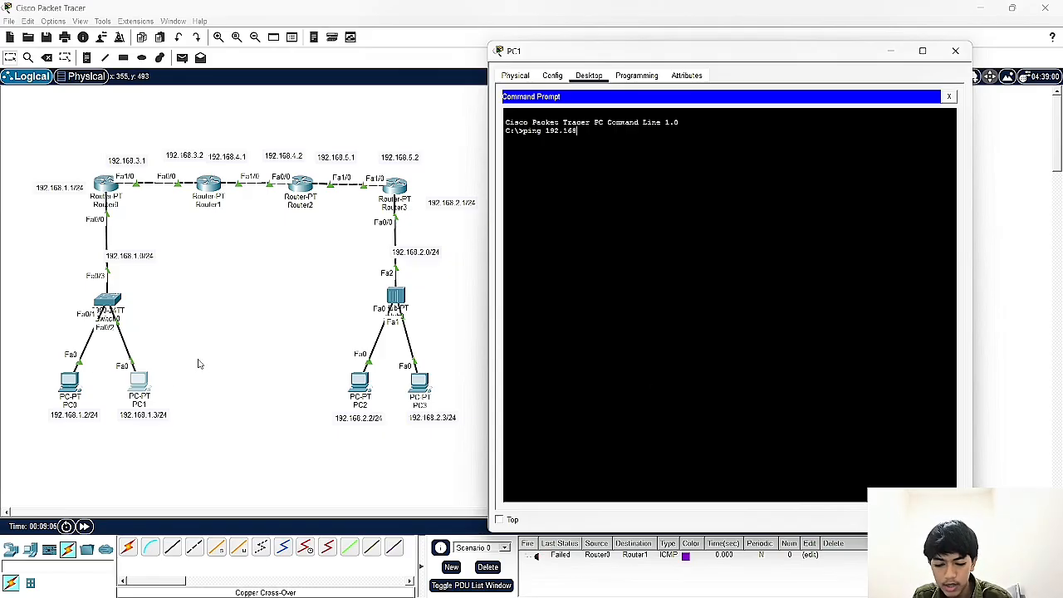
{"action": "type", "text": ".1.2"}
{"action": "key", "text": "Return"}
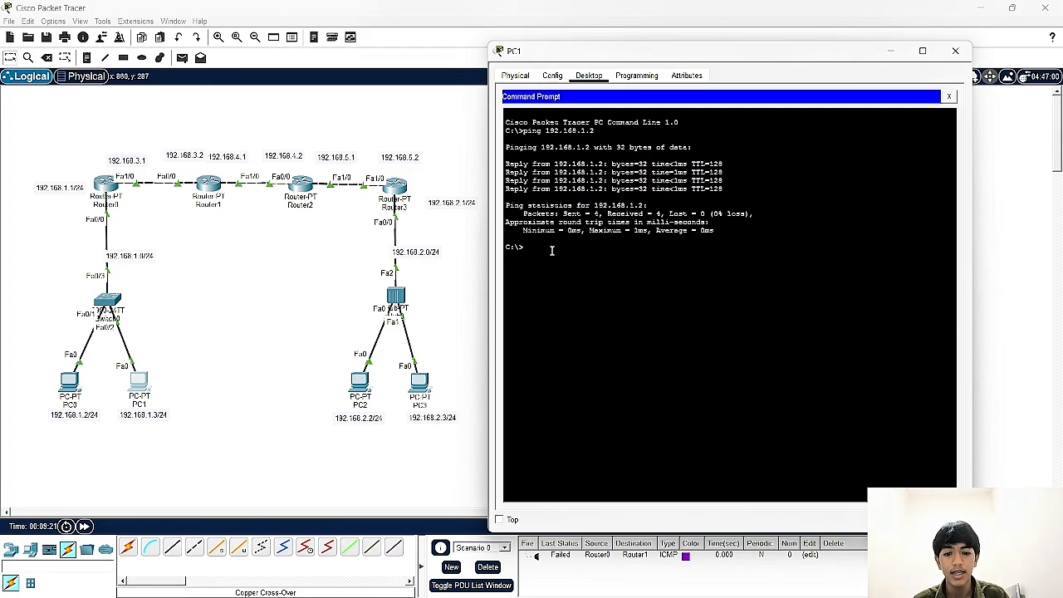
Step: Ping PC2 at 192.168.2.2 from PC1's Command Prompt and close PC1's window
{"action": "type", "text": "g"}
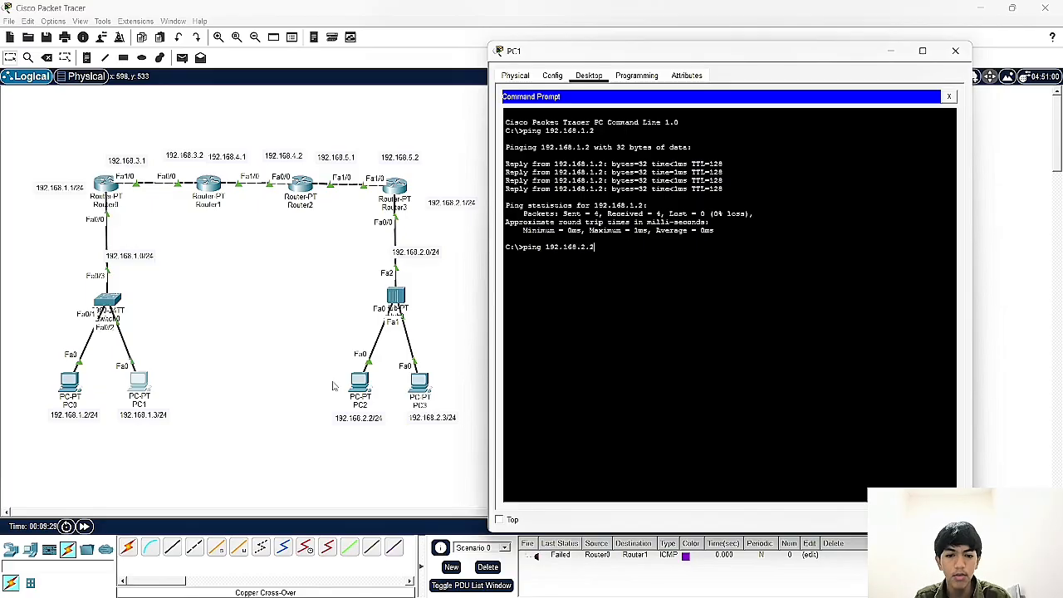
{"action": "type", "text": "192.168.2.2"}
{"action": "key", "text": "Return"}
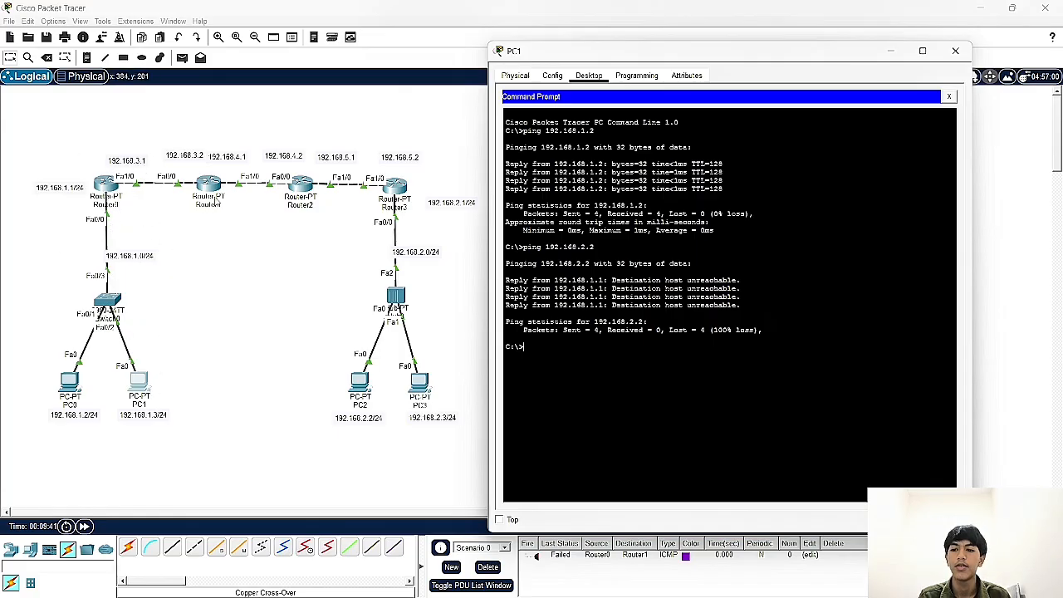
{"action": "left_click", "coordinate": [955, 51]}
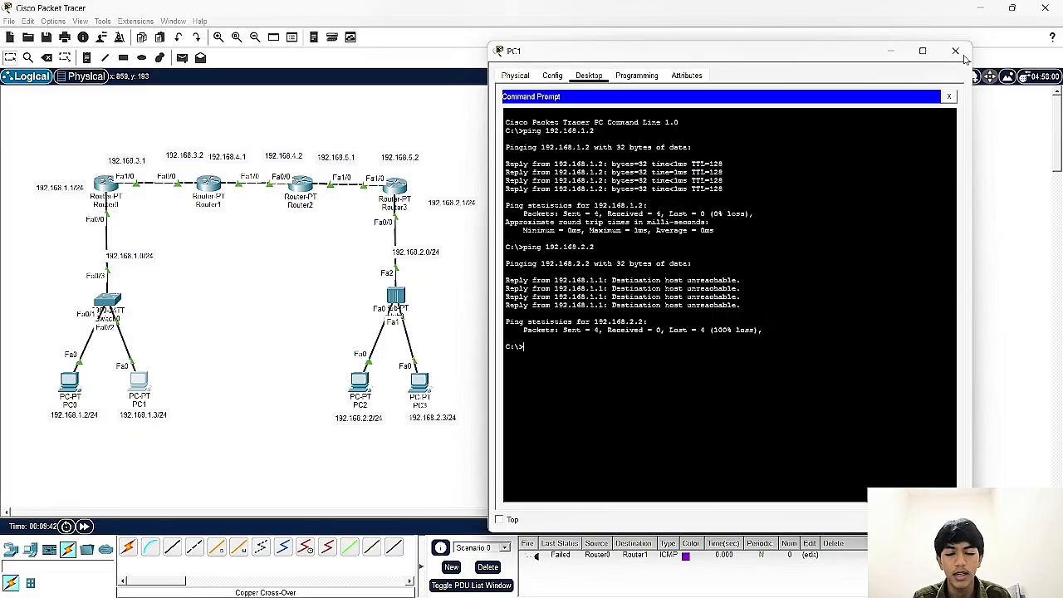
Step: Add a static route on Router0 to network 192.168.4.0 with mask 255.255.255.0 and next hop 192.168.3.2
{"action": "left_click", "coordinate": [104, 185]}
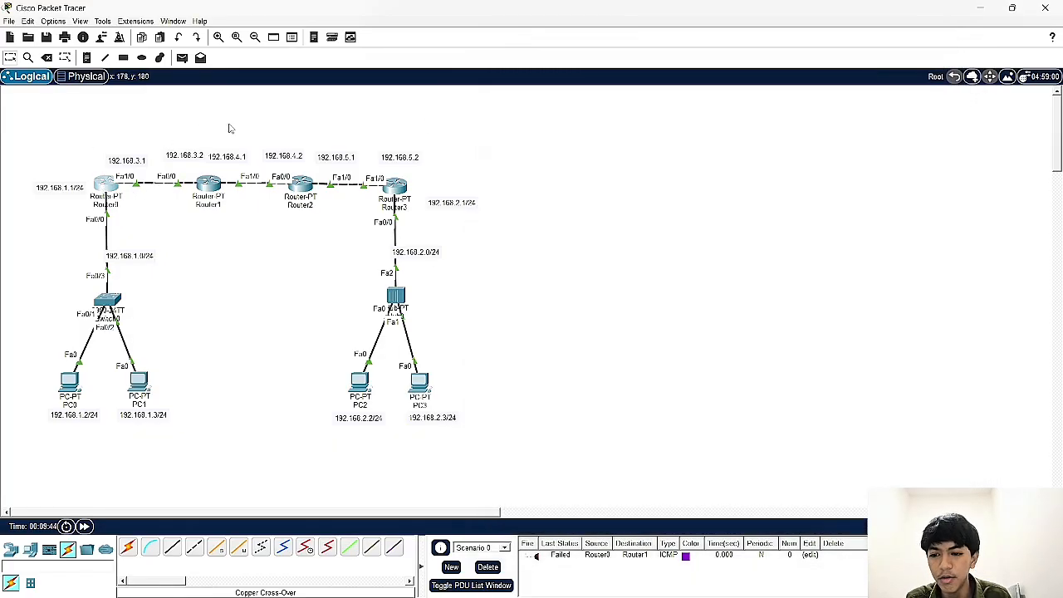
{"action": "left_click_drag", "start_coordinate": [355, 56], "coordinate": [596, 62]}
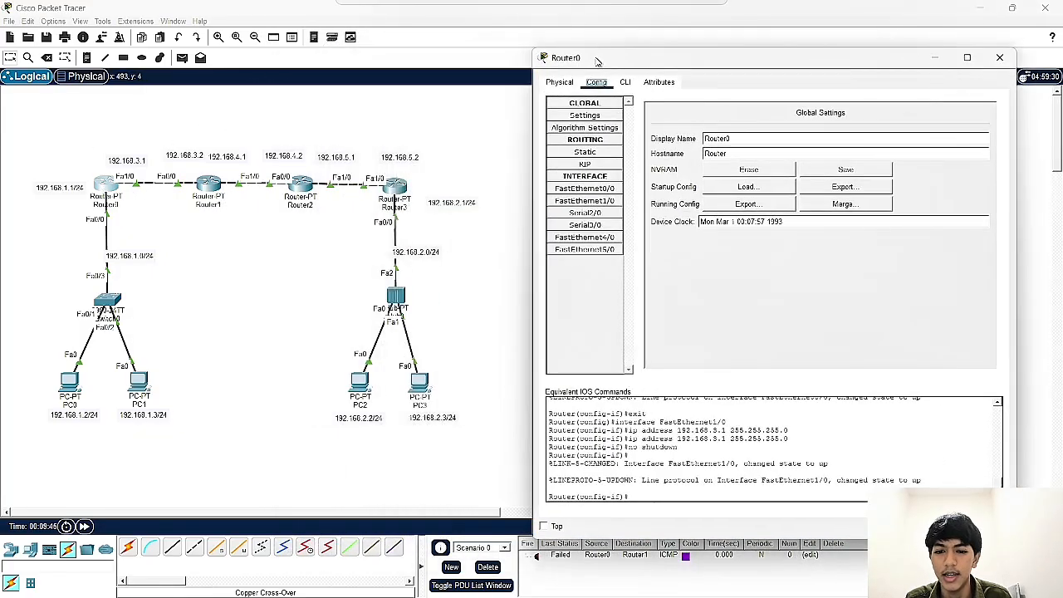
{"action": "left_click", "coordinate": [585, 153]}
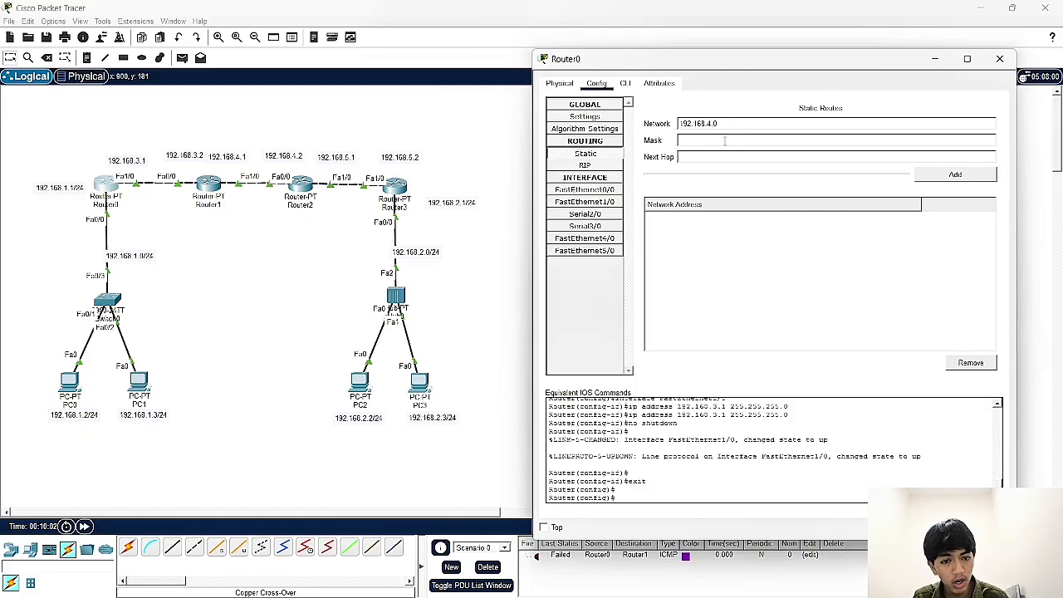
{"action": "left_click", "coordinate": [724, 142]}
{"action": "type", "text": "255.255.255.0"}
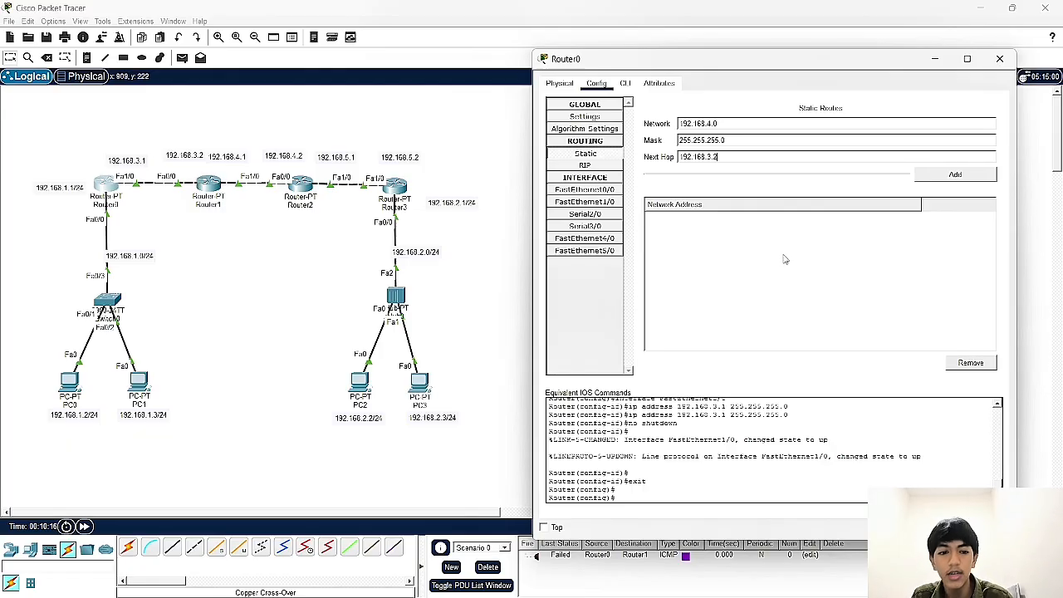
{"action": "left_click", "coordinate": [937, 179]}
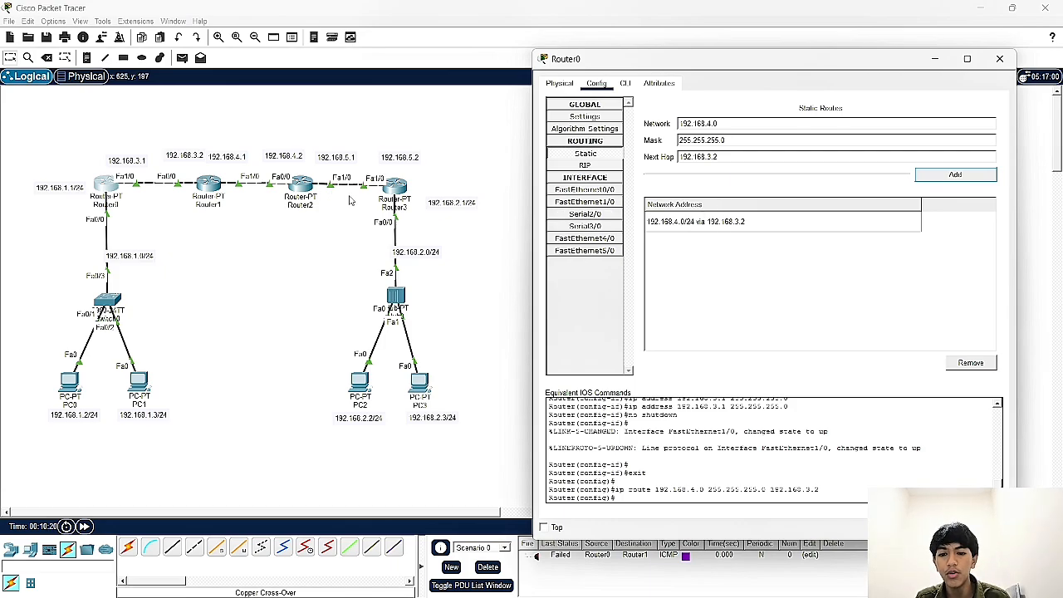
Step: Add a second static route on Router0 to network 192.168.5.0, keeping mask 255.255.255.0 and next hop 192.168.3.2
{"action": "left_click", "coordinate": [711, 124]}
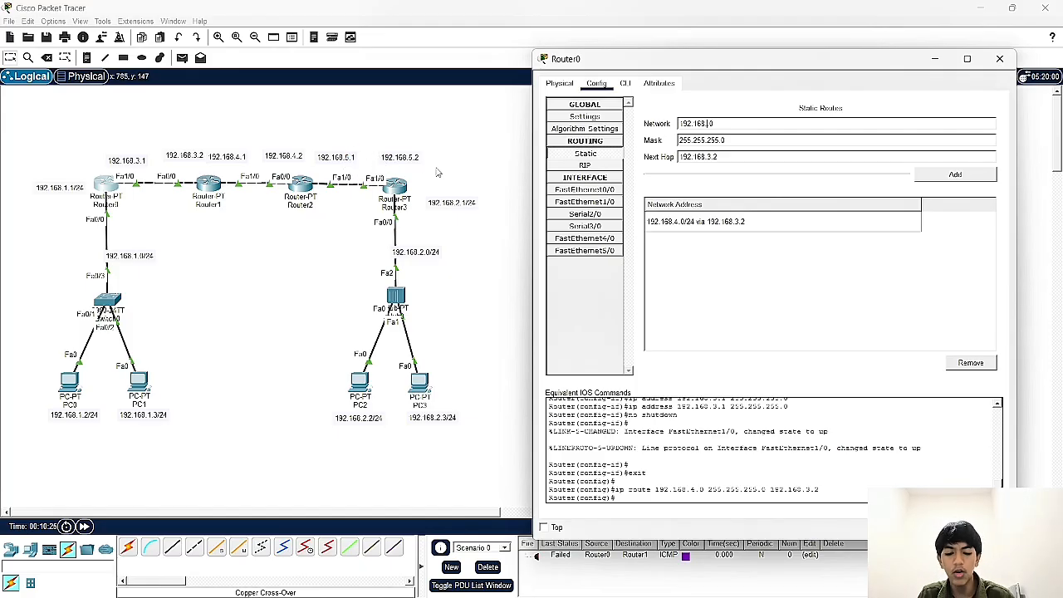
{"action": "type", "text": "5."}
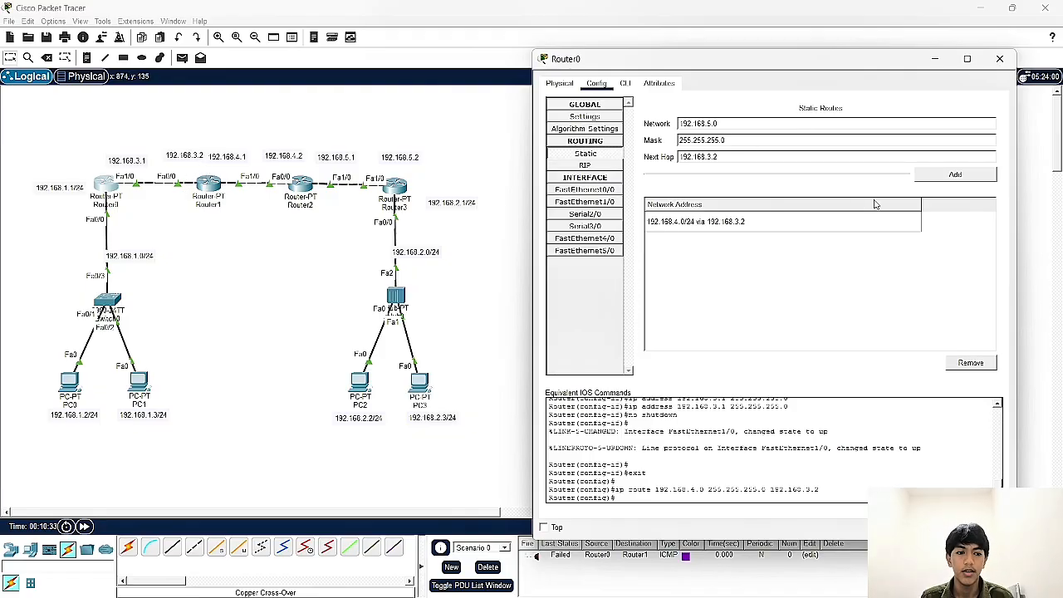
{"action": "left_click", "coordinate": [934, 176]}
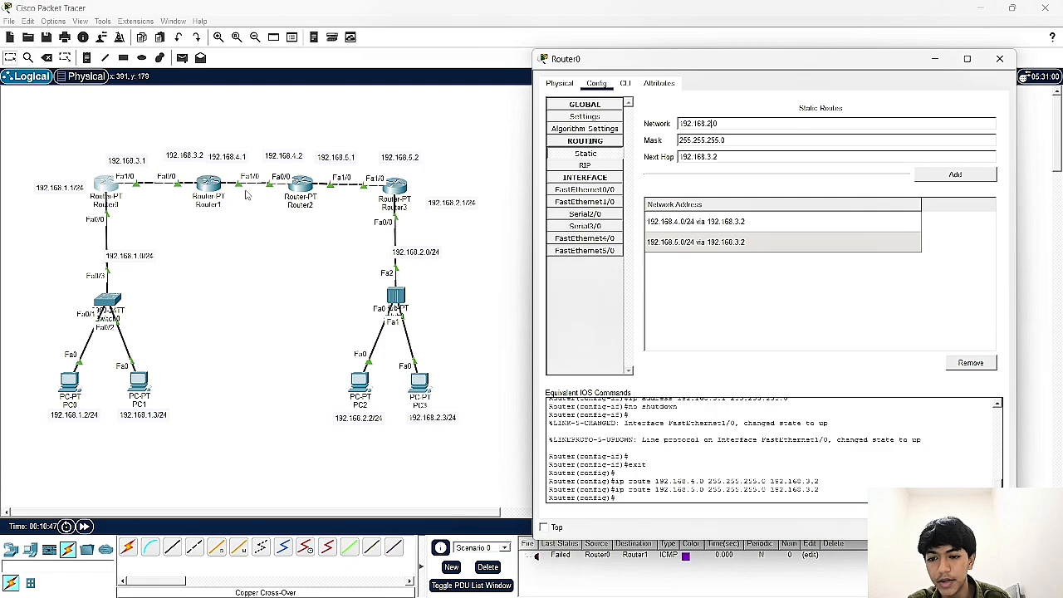
Step: Add a third static route on Router0 to network 192.168.2.0 with next hop 192.168.3.2 and close Router0's window
{"action": "left_click", "coordinate": [969, 176]}
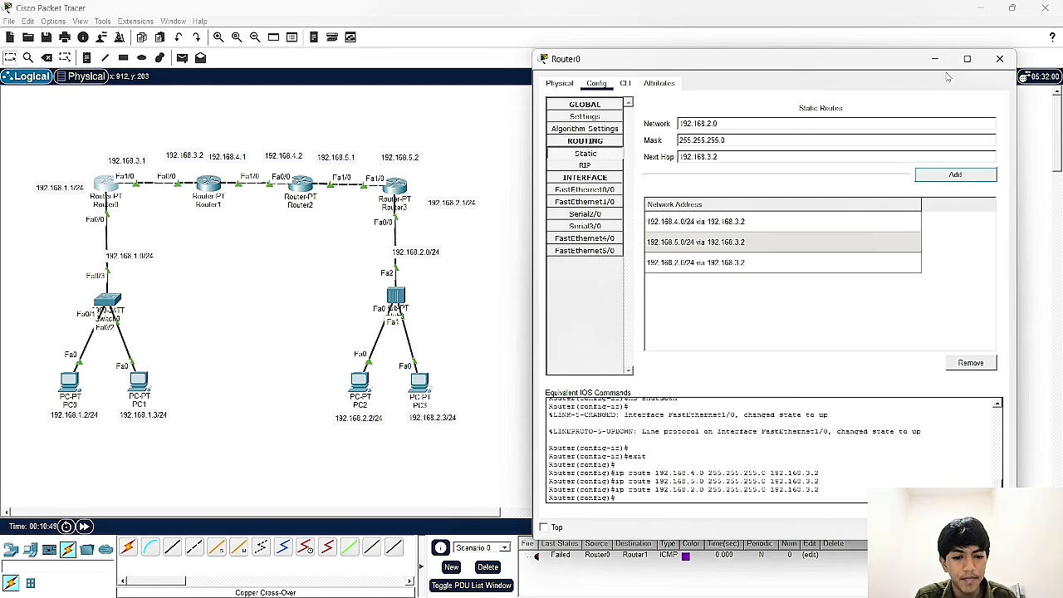
{"action": "left_click", "coordinate": [999, 59]}
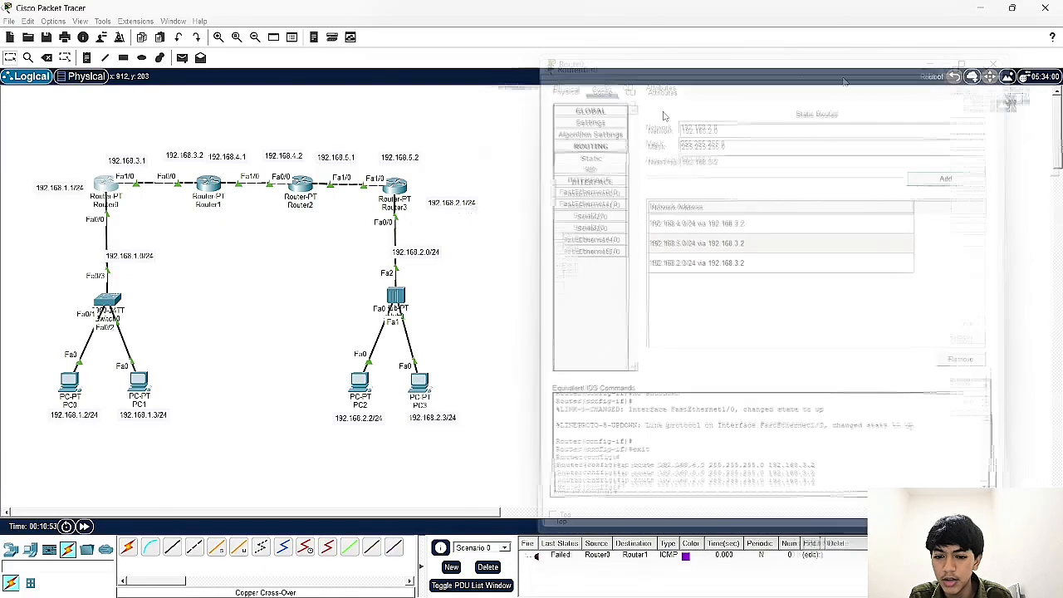
Step: Add a static route on Router1 to network 192.168.1.0 with mask 255.255.255.0 and next hop 192.168.3.1
{"action": "left_click", "coordinate": [208, 184]}
{"action": "left_click_drag", "start_coordinate": [481, 54], "coordinate": [674, 58]}
{"action": "left_click", "coordinate": [536, 188]}
{"action": "left_click", "coordinate": [553, 155]}
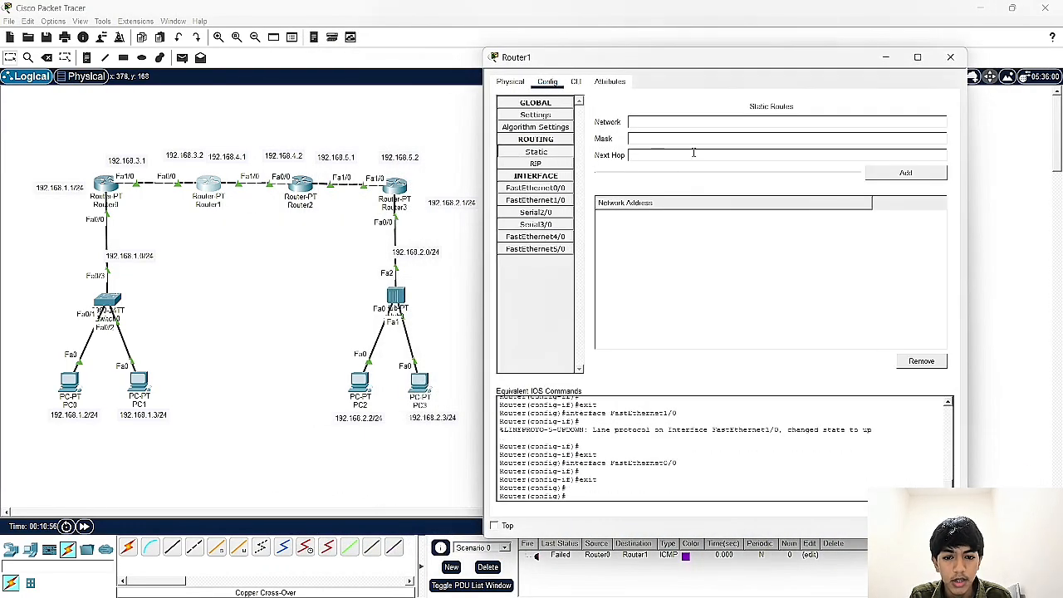
{"action": "left_click_drag", "start_coordinate": [694, 59], "coordinate": [731, 62]}
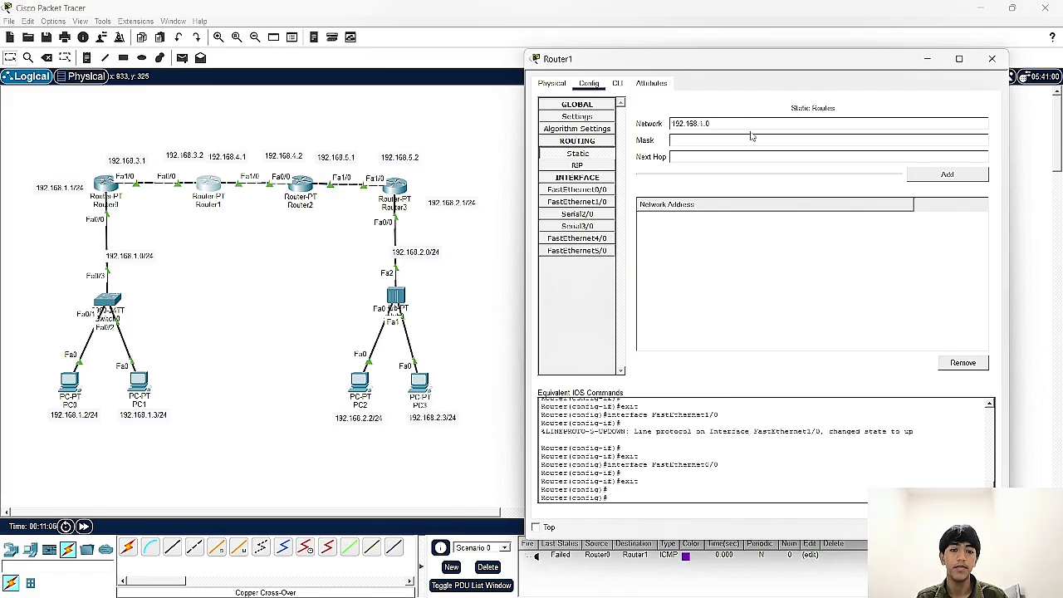
{"action": "type", "text": "255.255.255.0"}
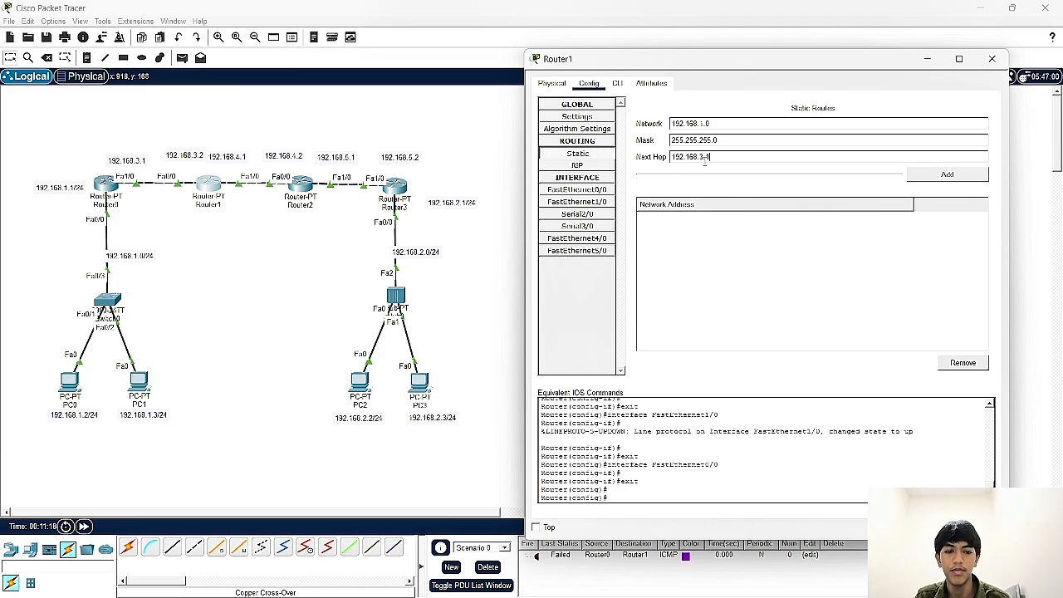
{"action": "left_click", "coordinate": [977, 175]}
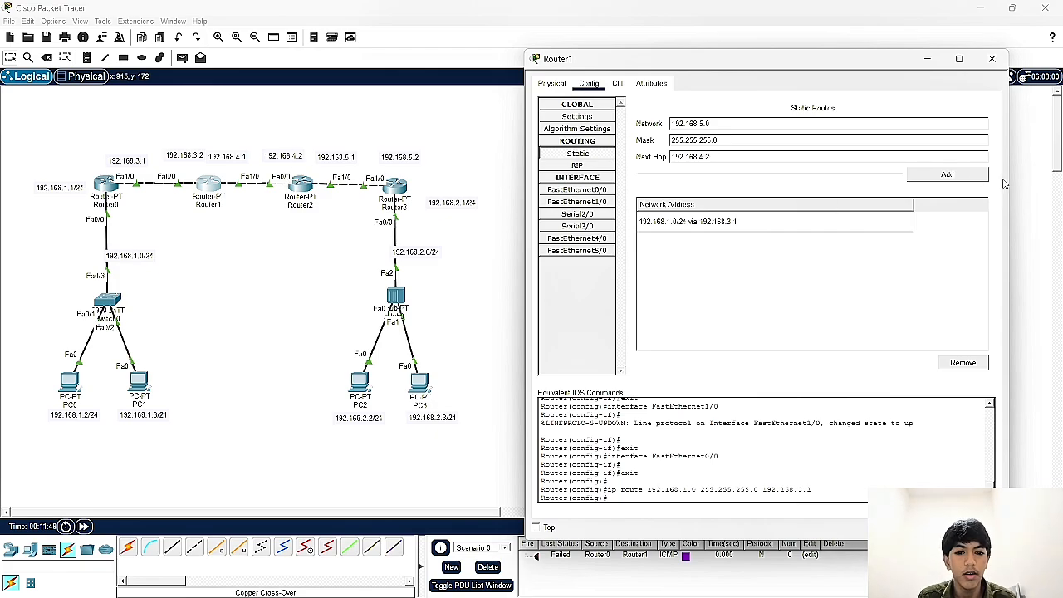
Step: Add static routes on Router1 to networks 192.168.5.0 and 192.168.2.0, both with next hop 192.168.4.2, and close Router1's window
{"action": "left_click", "coordinate": [968, 176]}
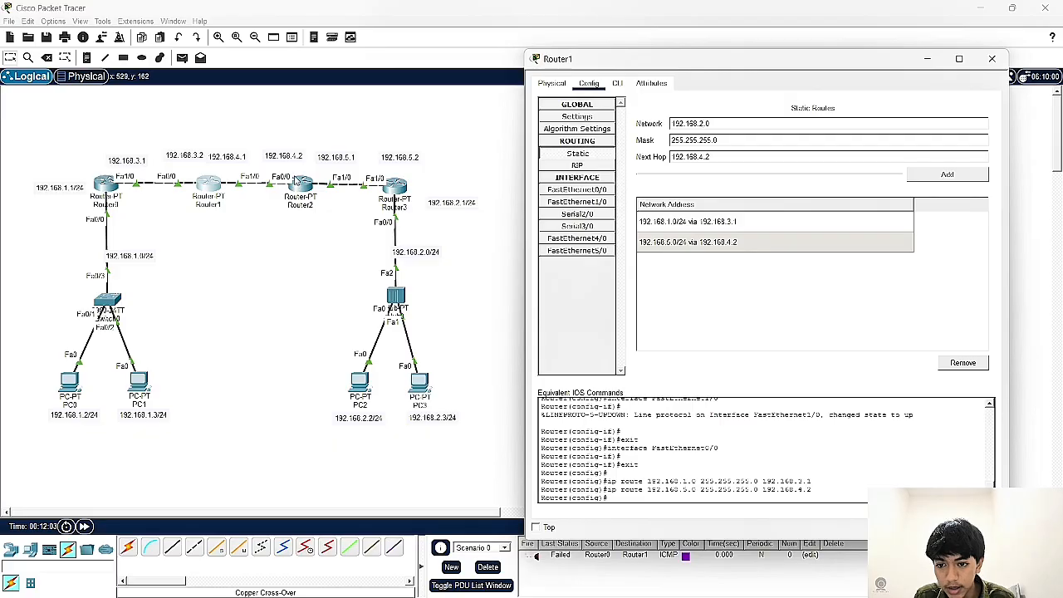
{"action": "left_click", "coordinate": [948, 177]}
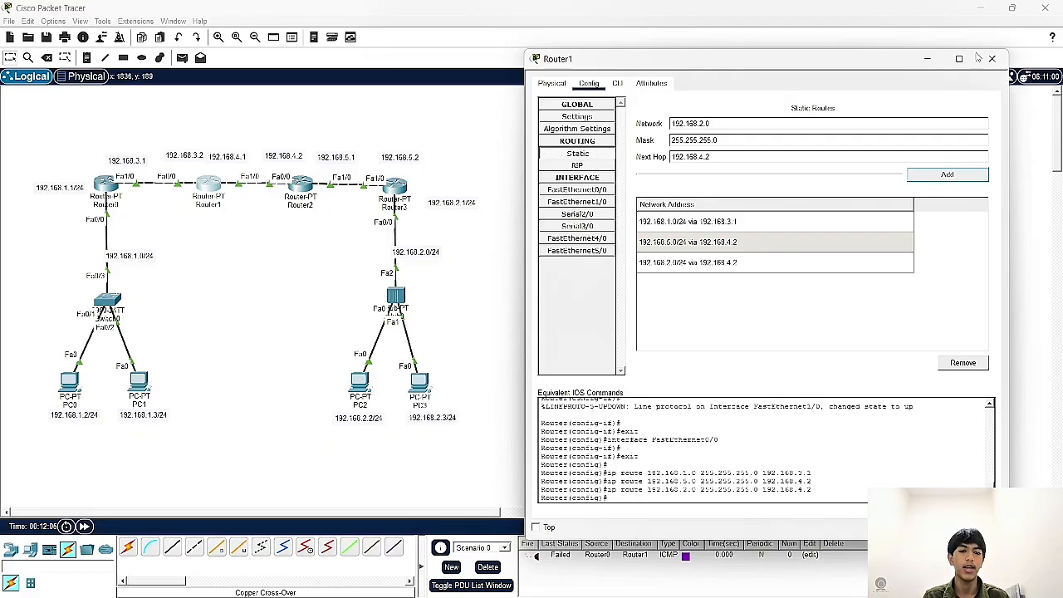
{"action": "left_click", "coordinate": [991, 58]}
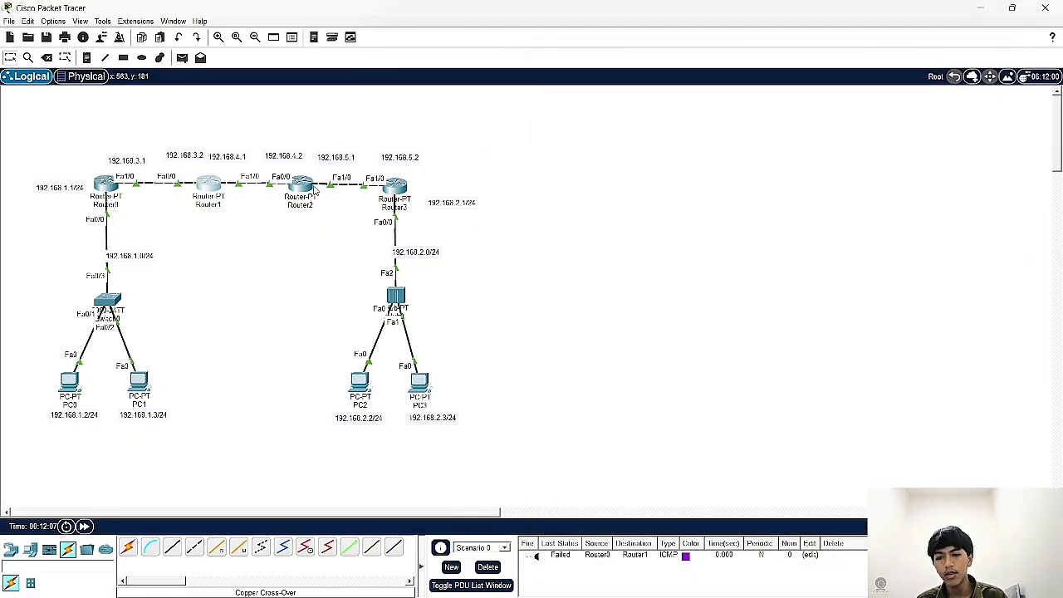
Step: Add static routes on Router2 to networks 192.168.3.0 and 192.168.1.0, both with mask 255.255.255.0 and next hop 192.168.4.1
{"action": "left_click", "coordinate": [308, 186]}
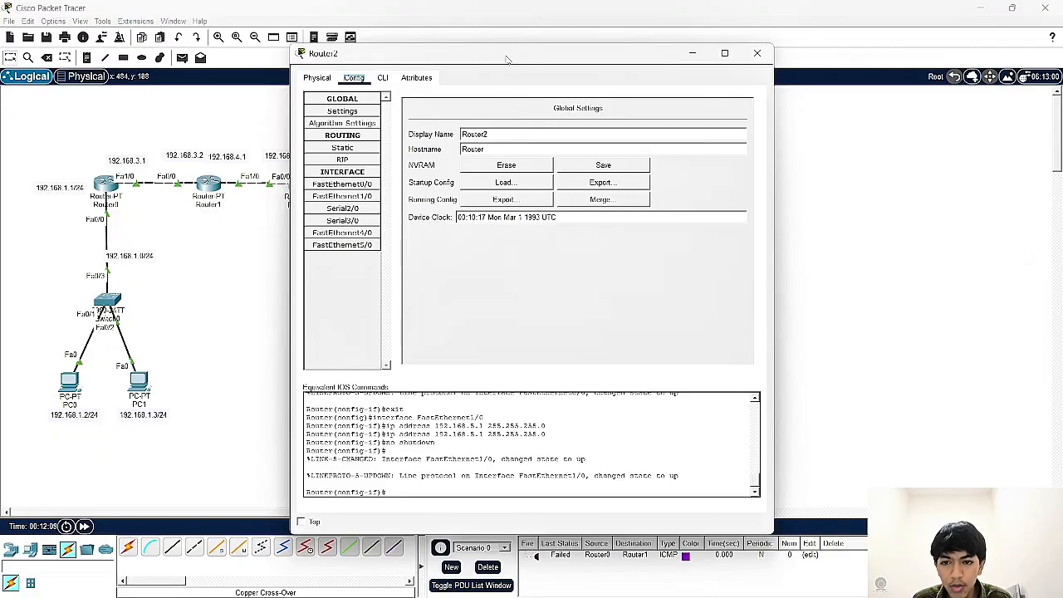
{"action": "left_click_drag", "start_coordinate": [508, 60], "coordinate": [716, 82]}
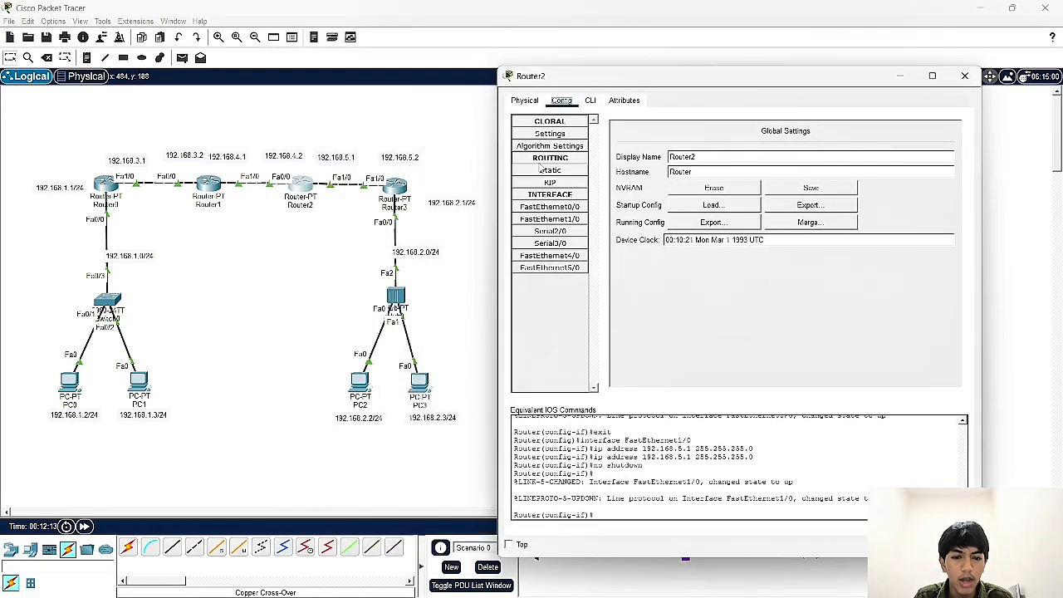
{"action": "left_click", "coordinate": [546, 173]}
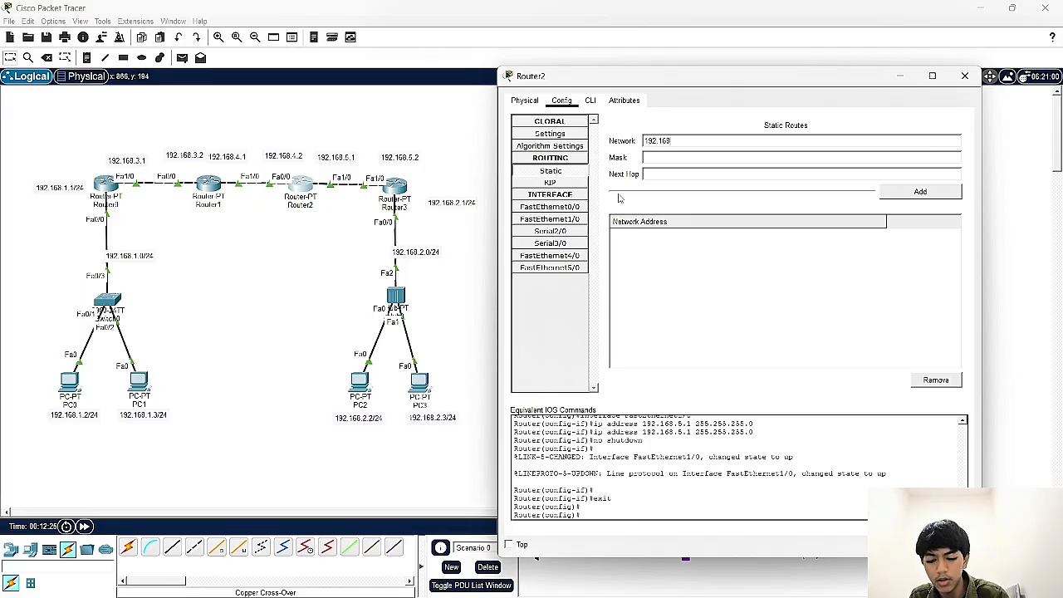
{"action": "left_click", "coordinate": [689, 161]}
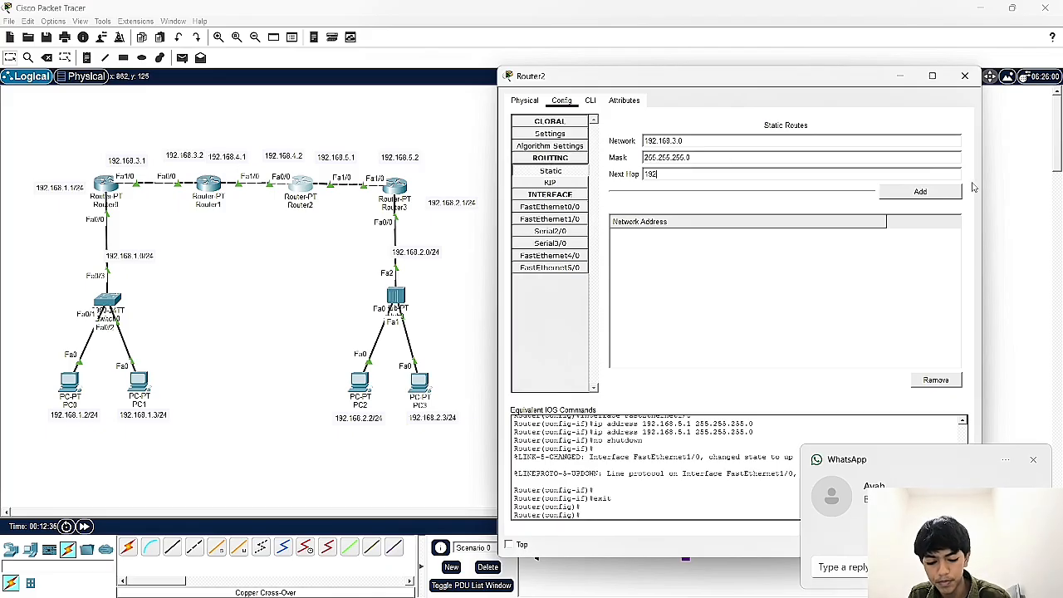
{"action": "key", "text": "BackSpace"}
{"action": "key", "text": "BackSpace"}
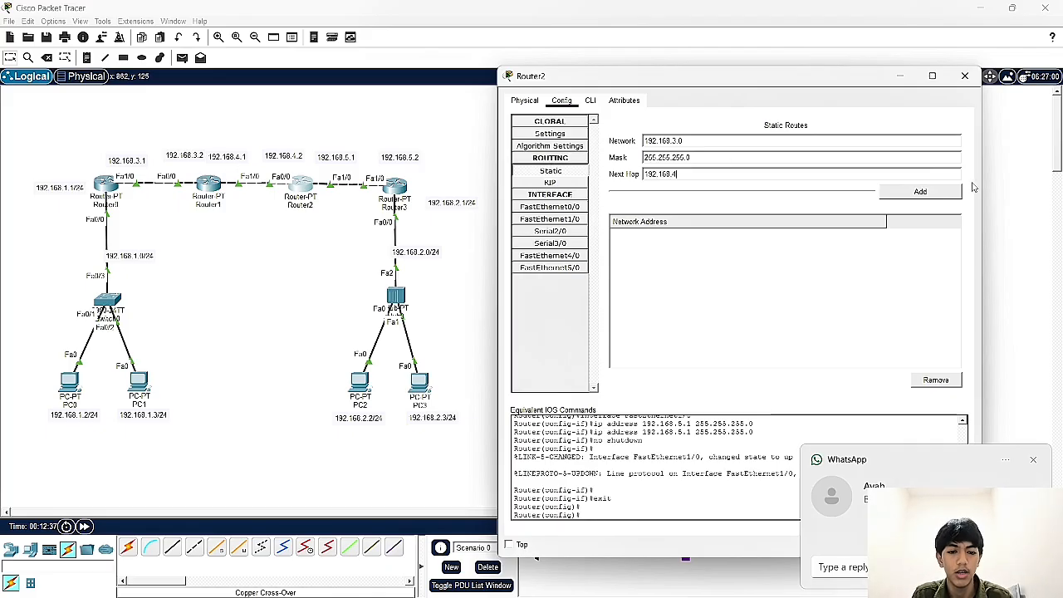
{"action": "type", "text": "4.1"}
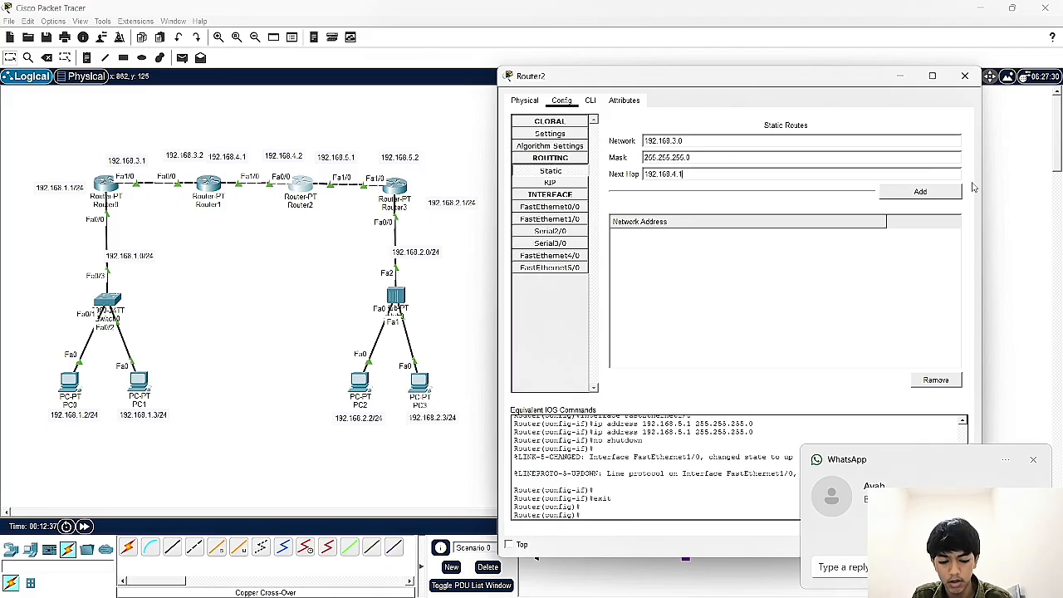
{"action": "left_click", "coordinate": [922, 193]}
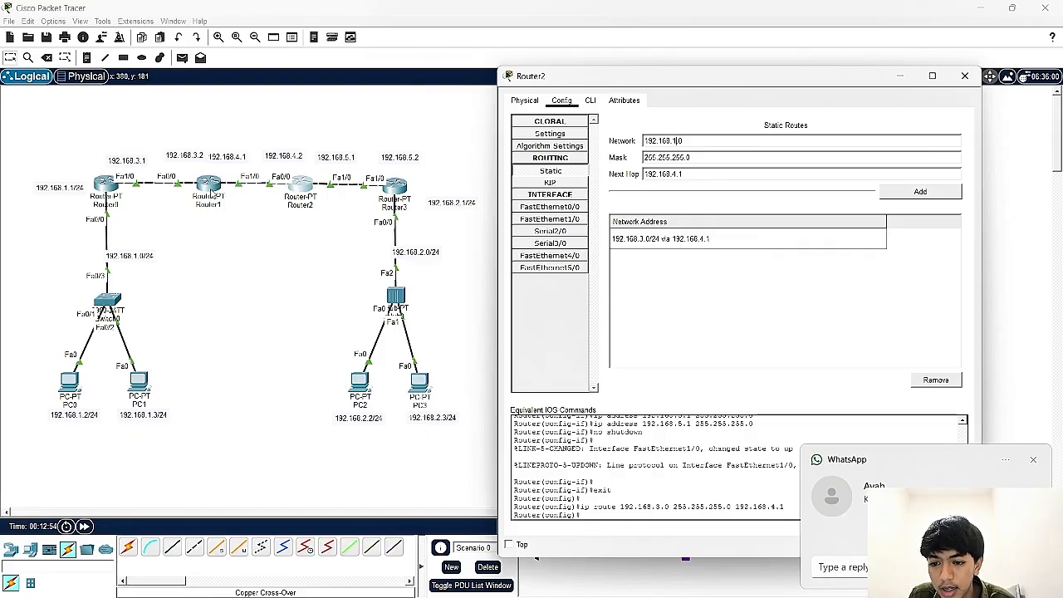
{"action": "left_click", "coordinate": [925, 201]}
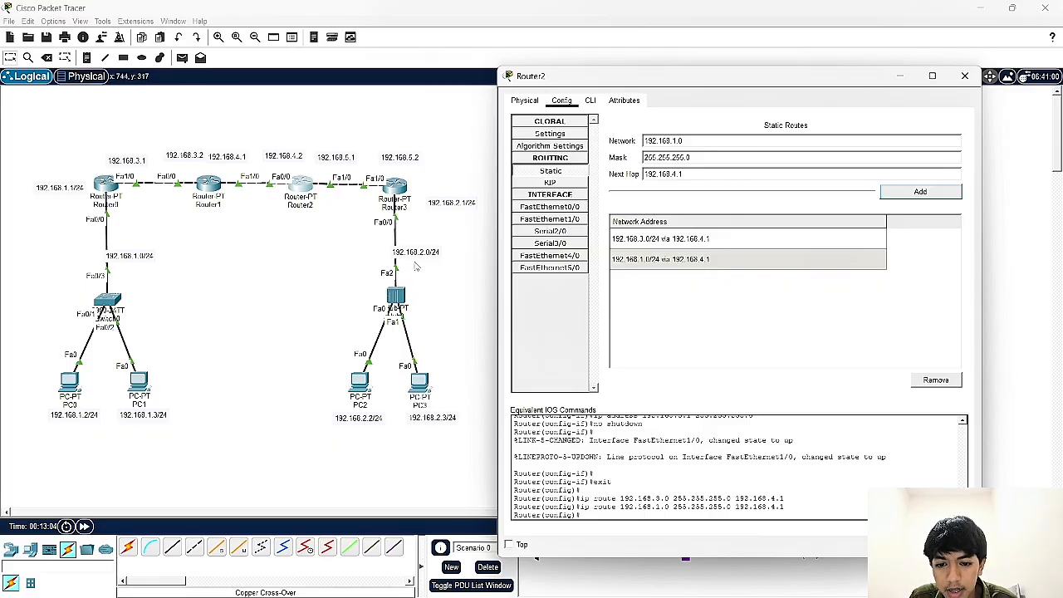
Step: Add a static route on Router2 to network 192.168.2.0 with next hop 192.168.5.2 and close Router2's window
{"action": "type", "text": ".0"}
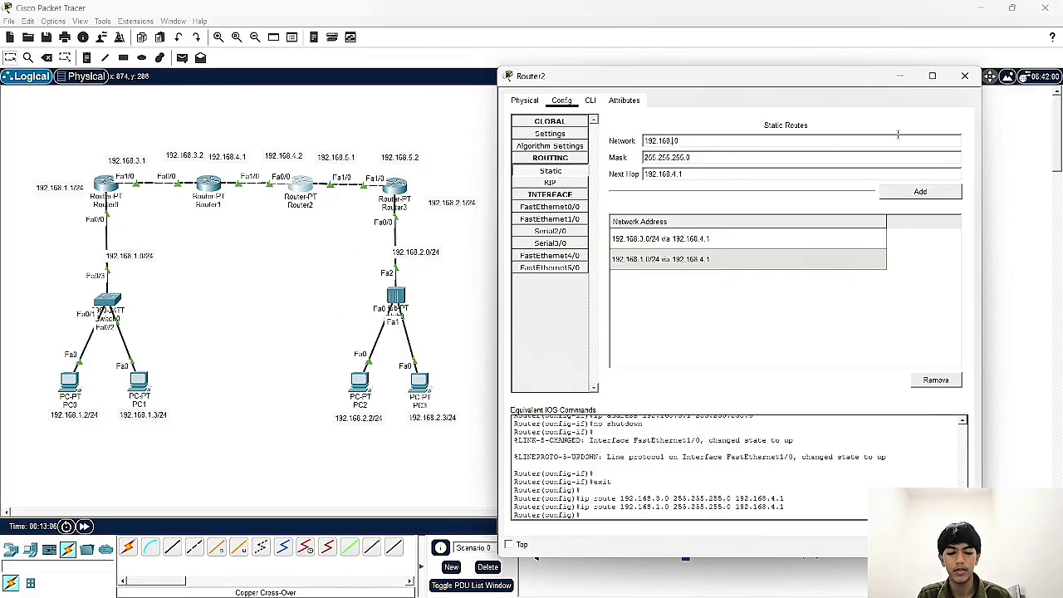
{"action": "left_click", "coordinate": [710, 172]}
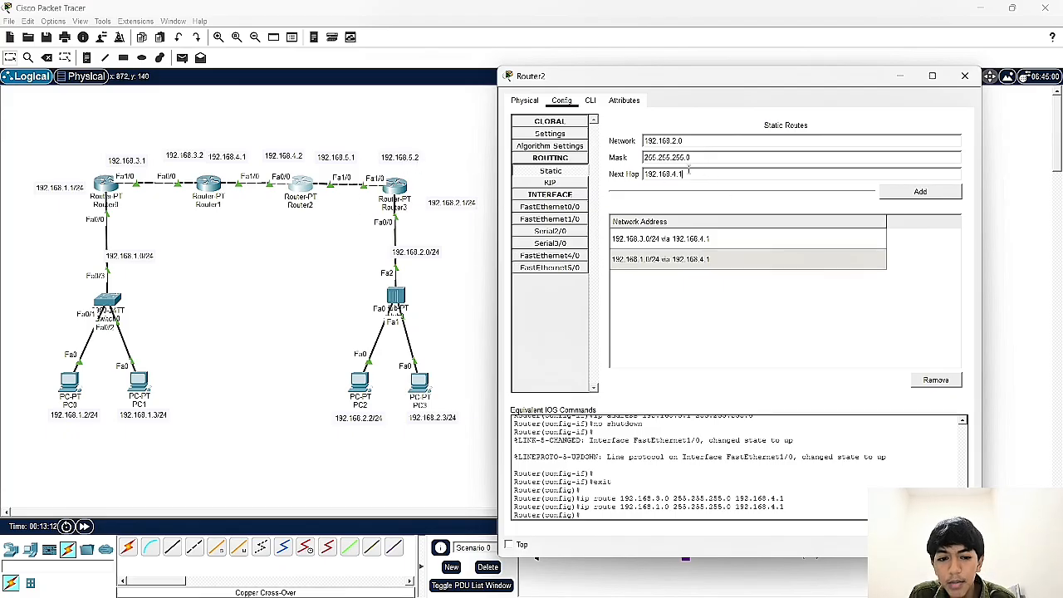
{"action": "key", "text": "BackSpace"}
{"action": "key", "text": "BackSpace"}
{"action": "key", "text": "BackSpace"}
{"action": "type", "text": "5."}
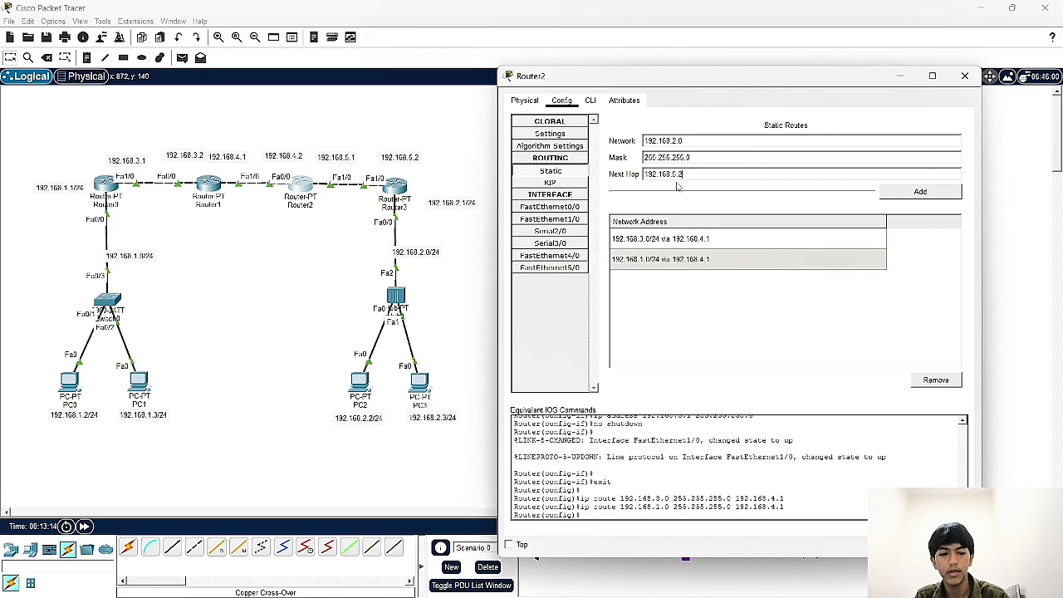
{"action": "type", "text": "2"}
{"action": "left_click", "coordinate": [918, 192]}
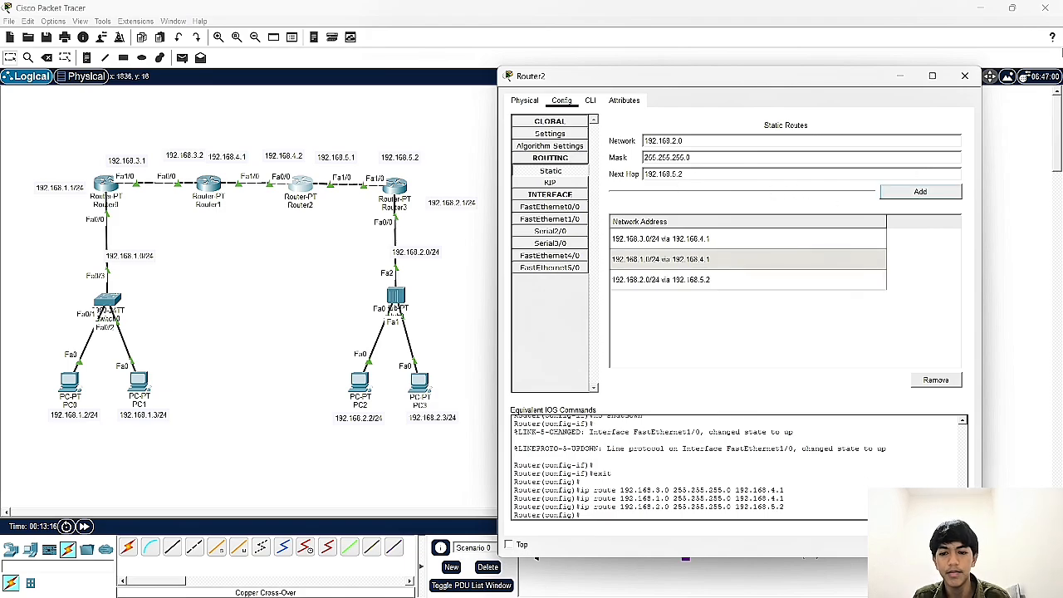
{"action": "left_click", "coordinate": [965, 78]}
Step: Add a static route on Router3 to network 192.168.4.0 with mask 255.255.255.0 and next hop 192.168.5.1
{"action": "left_click", "coordinate": [401, 191]}
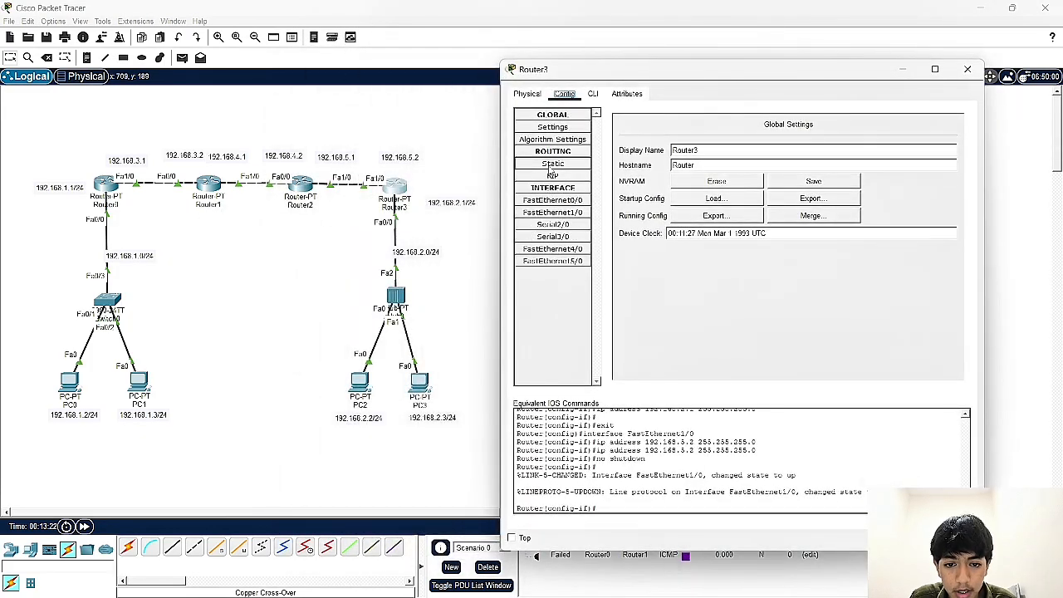
{"action": "left_click", "coordinate": [553, 164]}
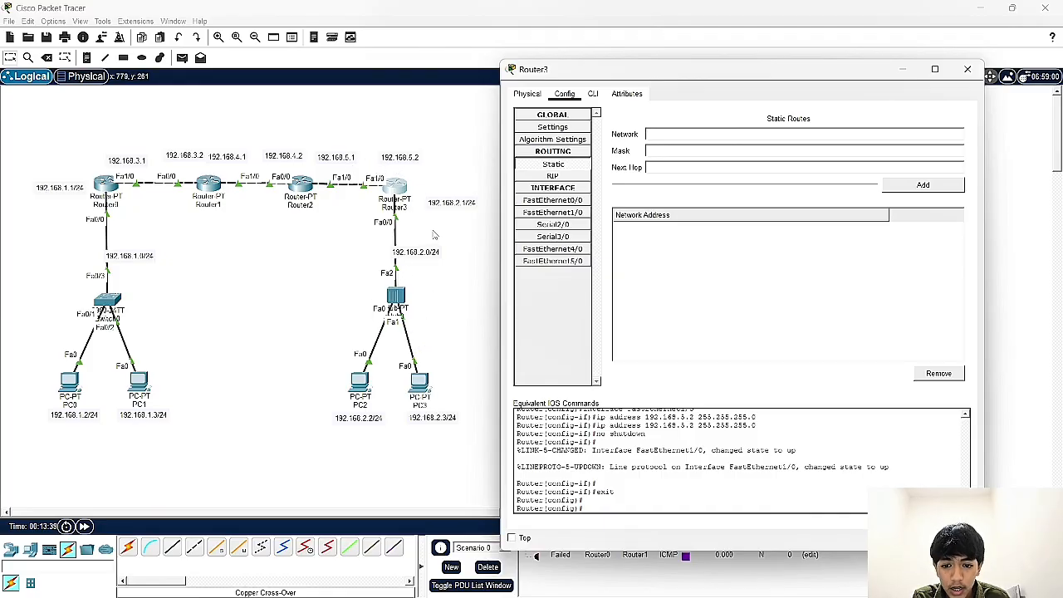
{"action": "type", "text": ".168.4.0"}
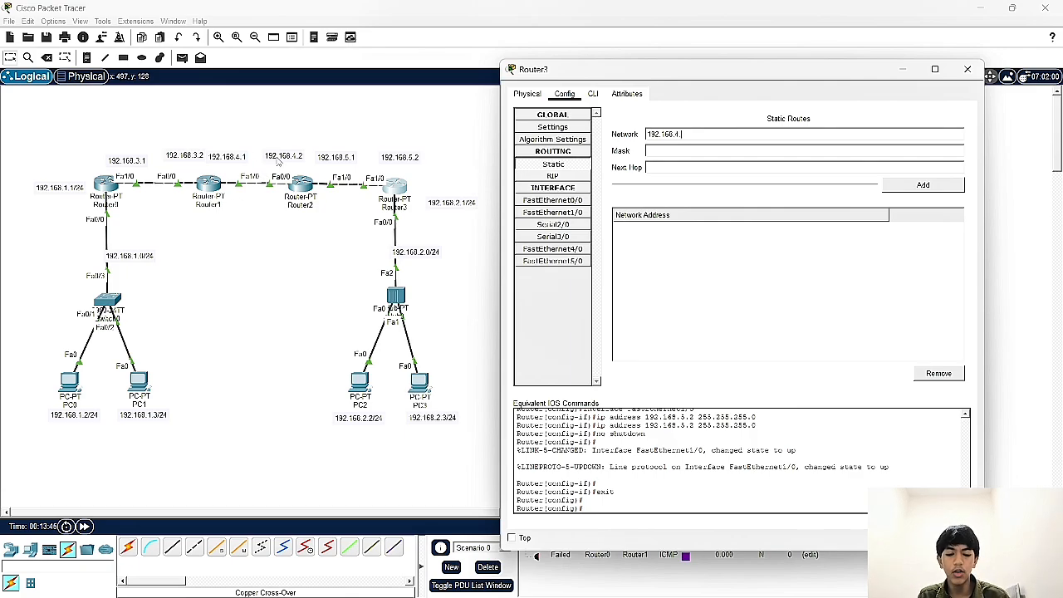
{"action": "left_click", "coordinate": [681, 149]}
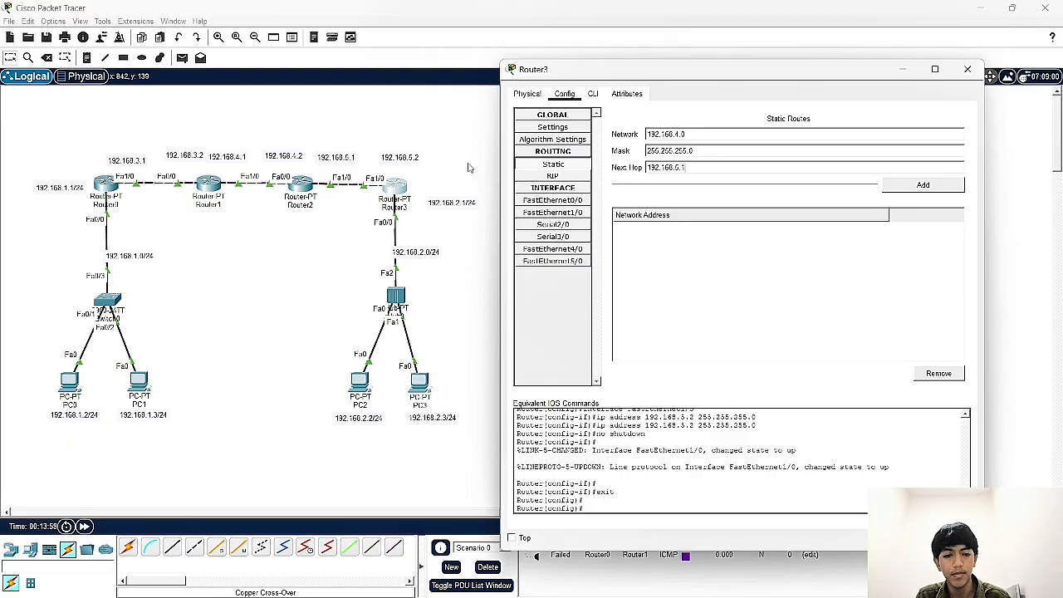
{"action": "left_click", "coordinate": [921, 185]}
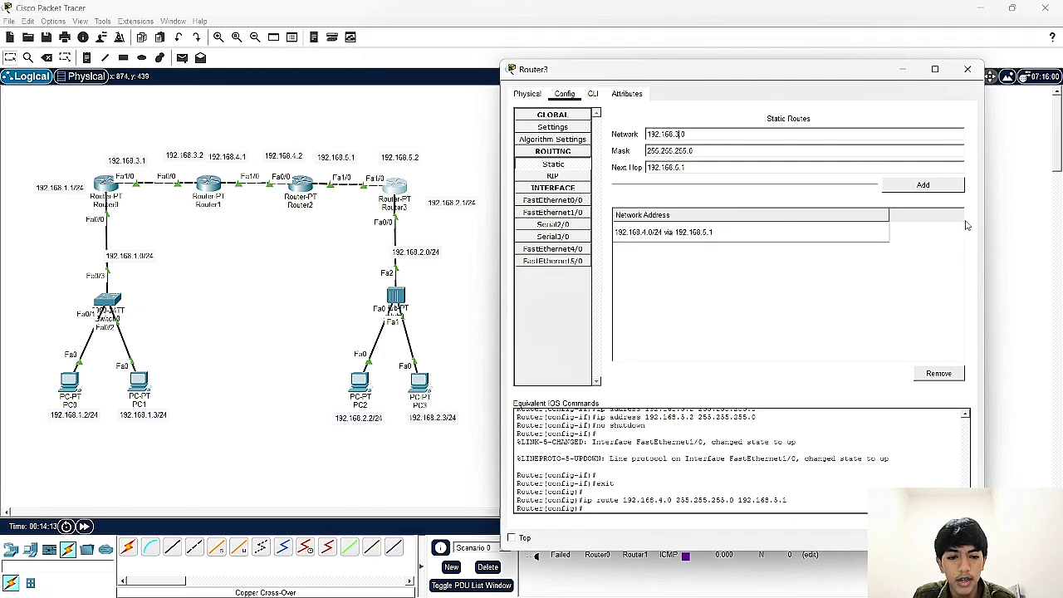
Step: Add static routes on Router3 to networks 192.168.3.0 and 192.168.1.0, both with next hop 192.168.5.1, and close Router3's window
{"action": "left_click", "coordinate": [905, 179]}
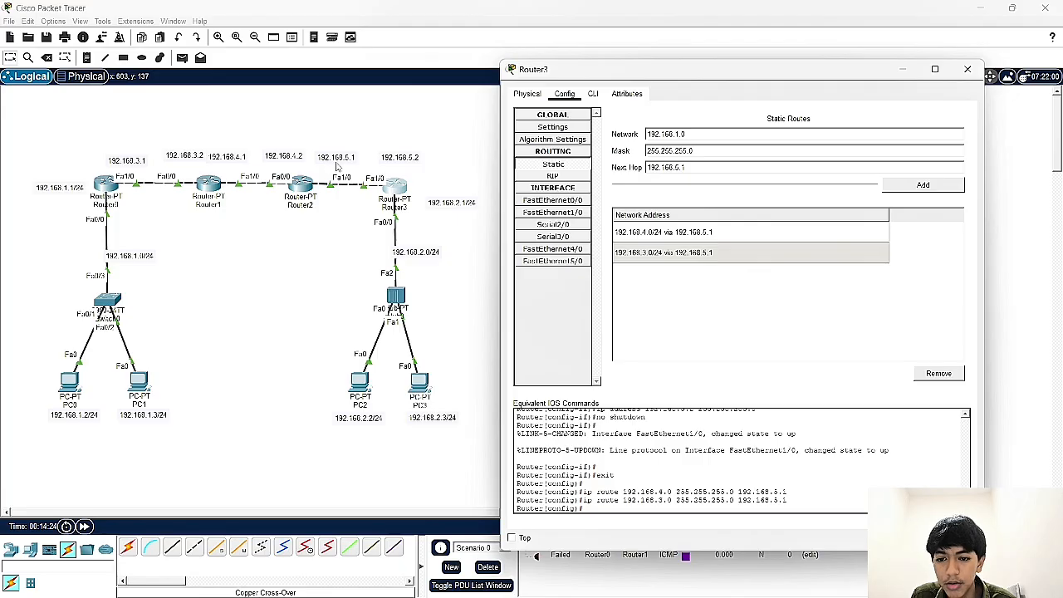
{"action": "left_click", "coordinate": [921, 186]}
{"action": "left_click", "coordinate": [967, 69]}
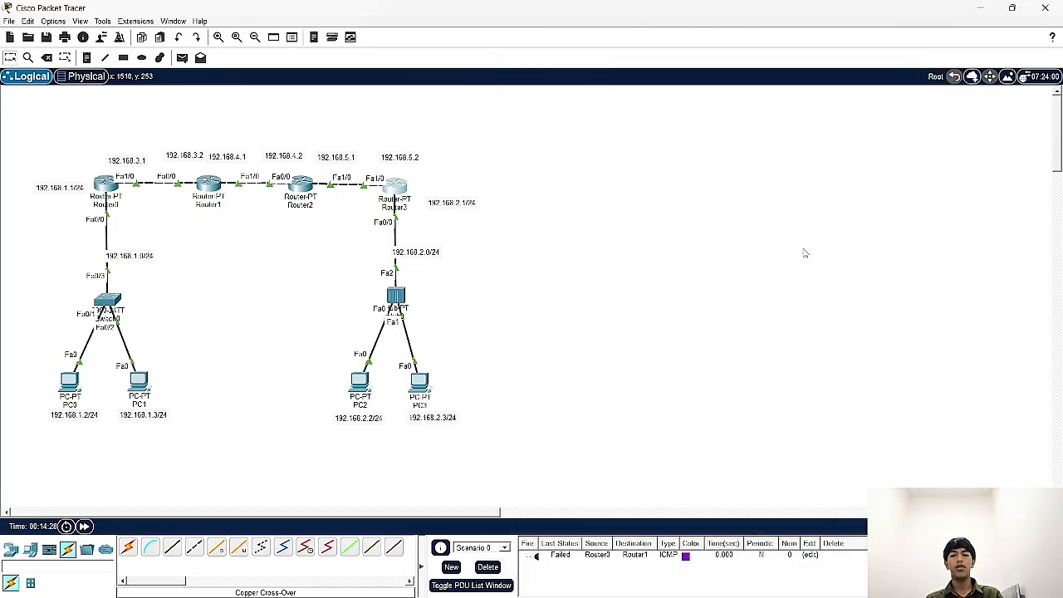
Step: Send a simple PDU from PC0 to PC2 and delete the scenario to clear the PDU list
{"action": "left_click", "coordinate": [181, 58]}
{"action": "left_click", "coordinate": [69, 382]}
{"action": "left_click", "coordinate": [358, 382]}
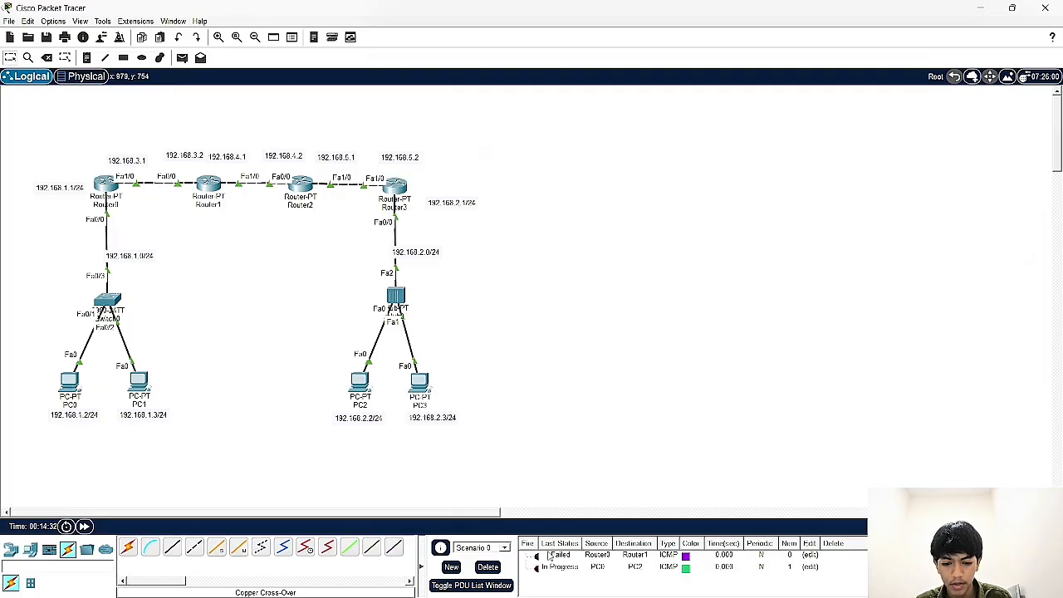
{"action": "left_click", "coordinate": [488, 566]}
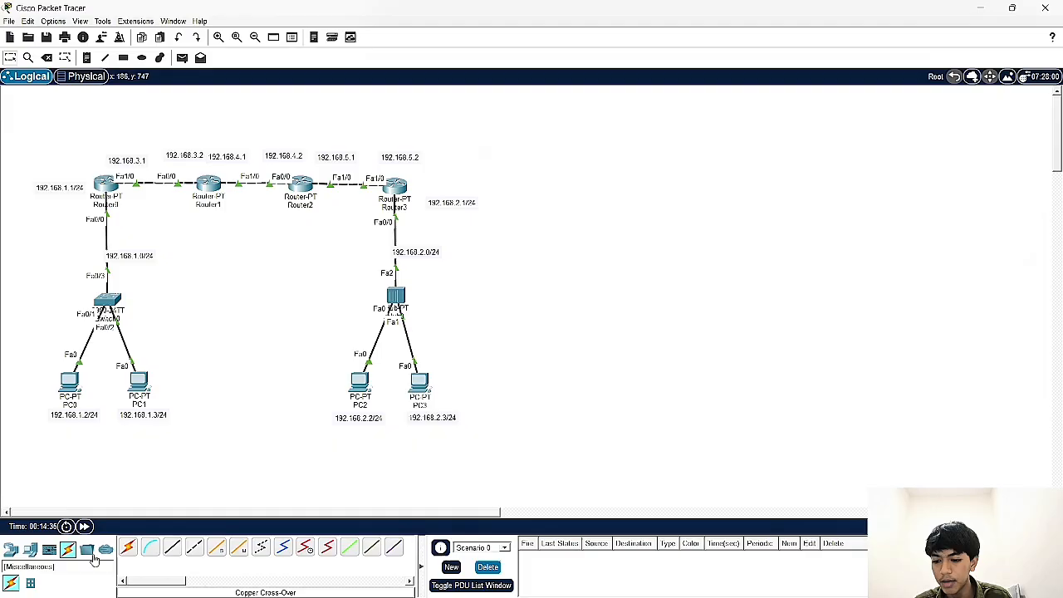
Step: Fast-forward the network time and send a new simple PDU from PC0 to PC2
{"action": "left_click", "coordinate": [84, 526]}
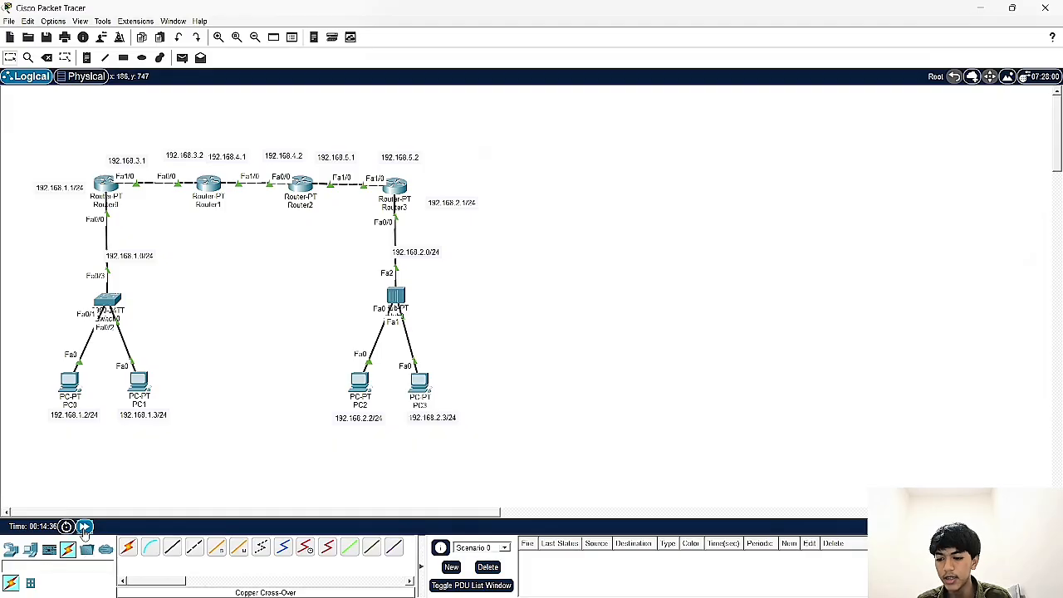
{"action": "left_click", "coordinate": [84, 527]}
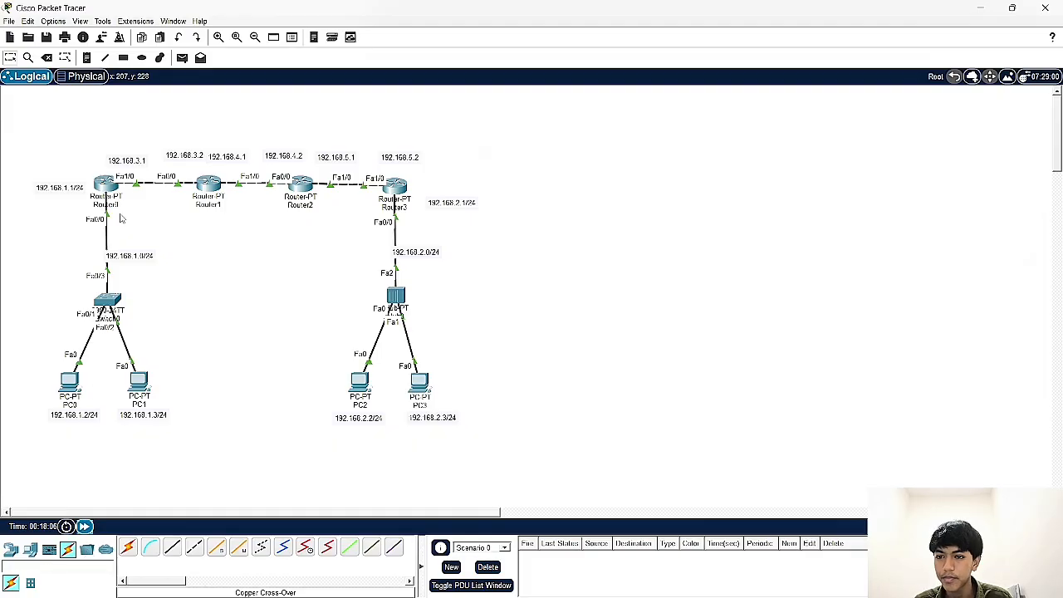
{"action": "left_click", "coordinate": [73, 384]}
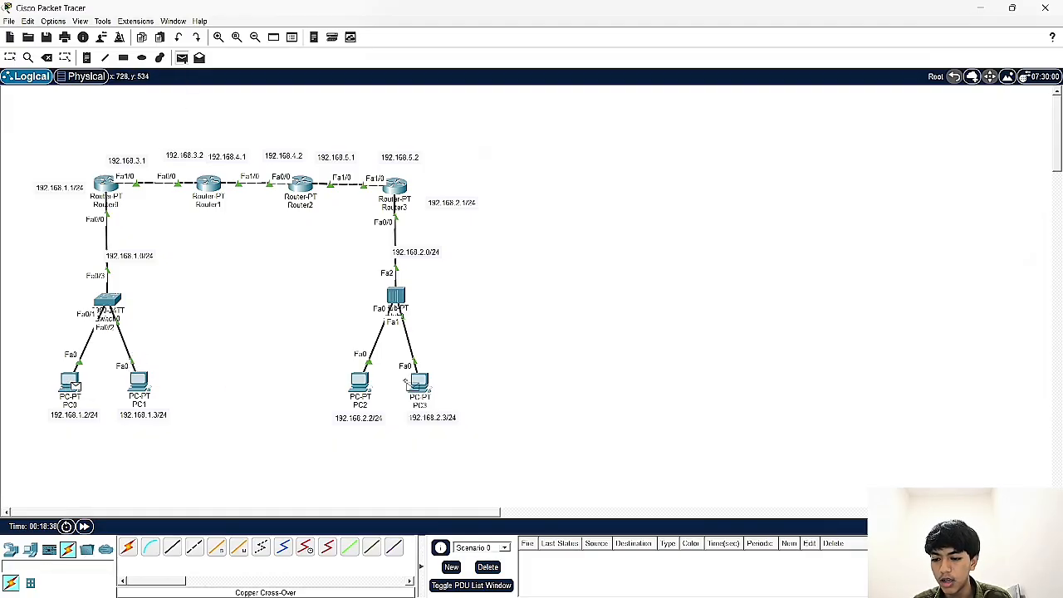
{"action": "left_click", "coordinate": [365, 384]}
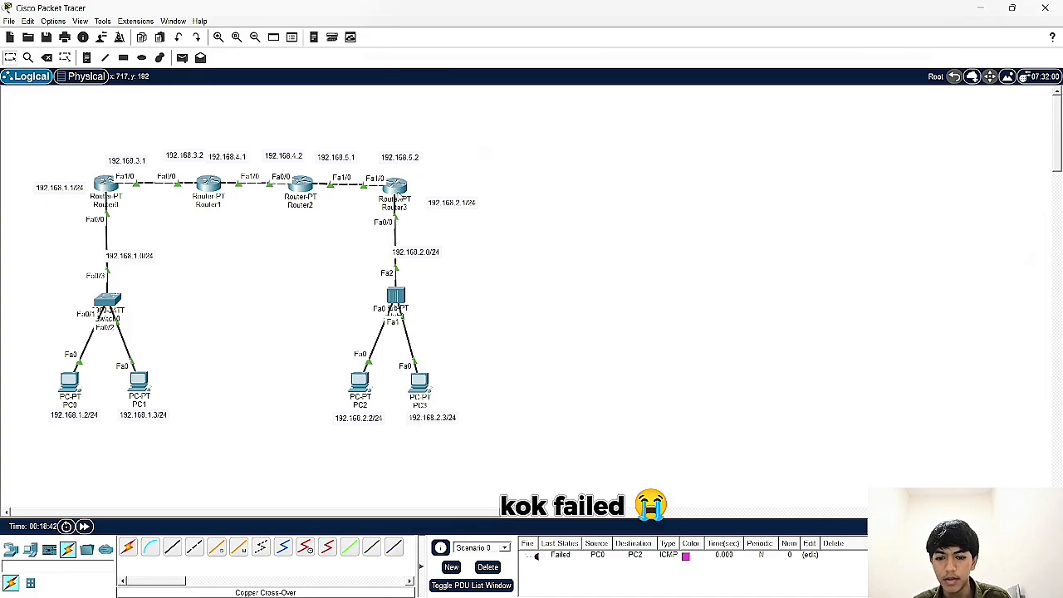
Step: Check the IP settings of Router3's FastEthernet0/0 and FastEthernet1/0 interfaces and review its static routes
{"action": "left_click", "coordinate": [395, 187]}
{"action": "left_click_drag", "start_coordinate": [465, 53], "coordinate": [659, 50]}
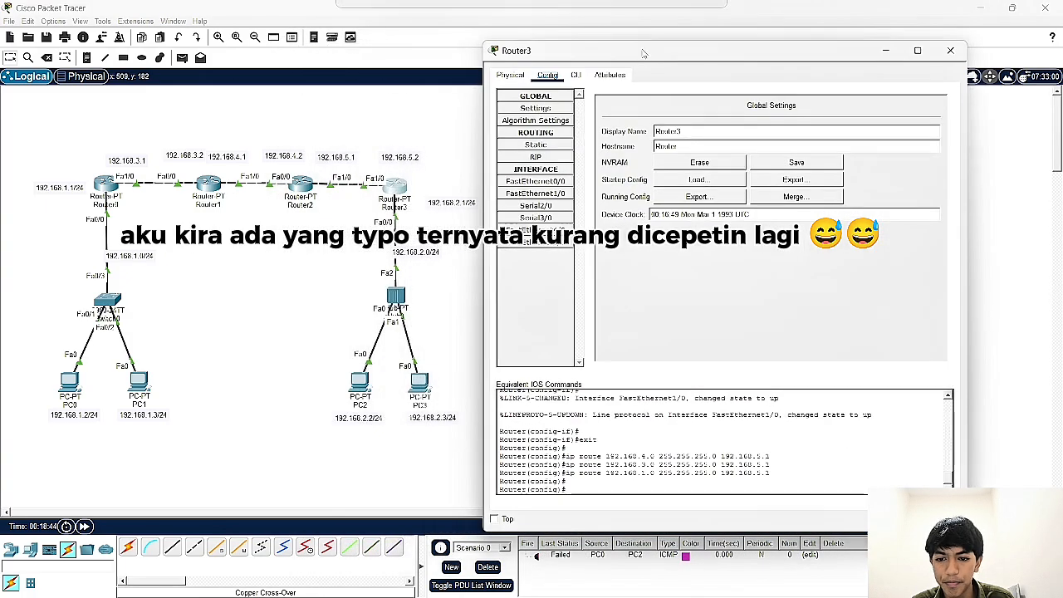
{"action": "left_click", "coordinate": [523, 194]}
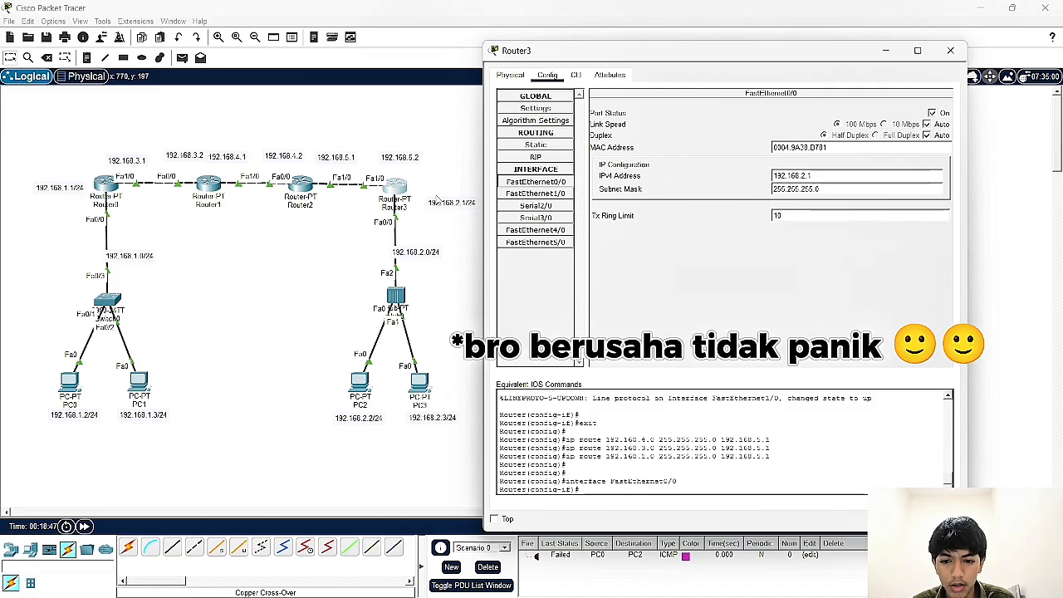
{"action": "left_click", "coordinate": [535, 194]}
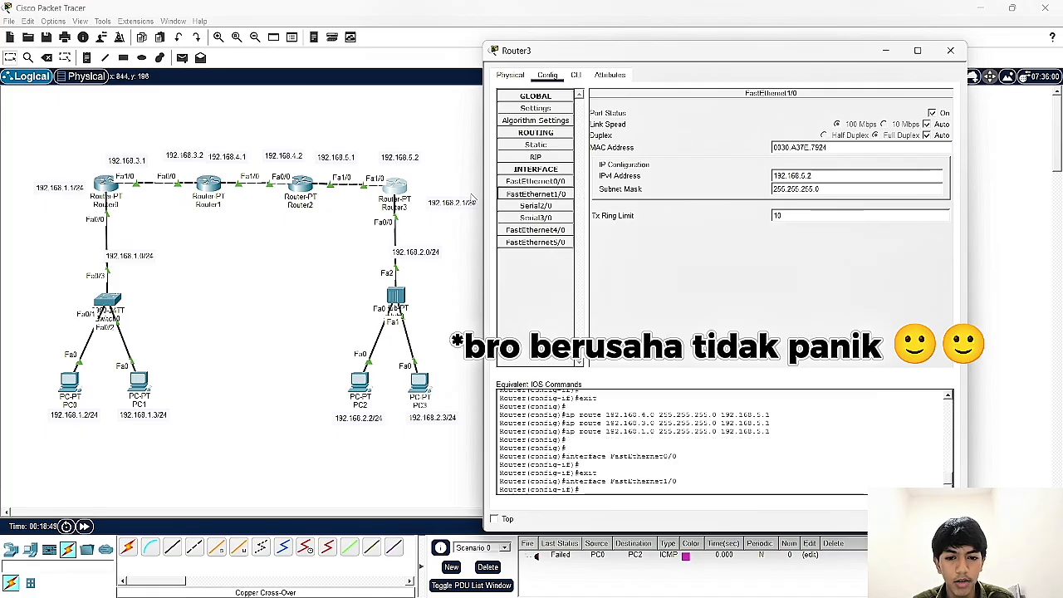
{"action": "left_click", "coordinate": [550, 146]}
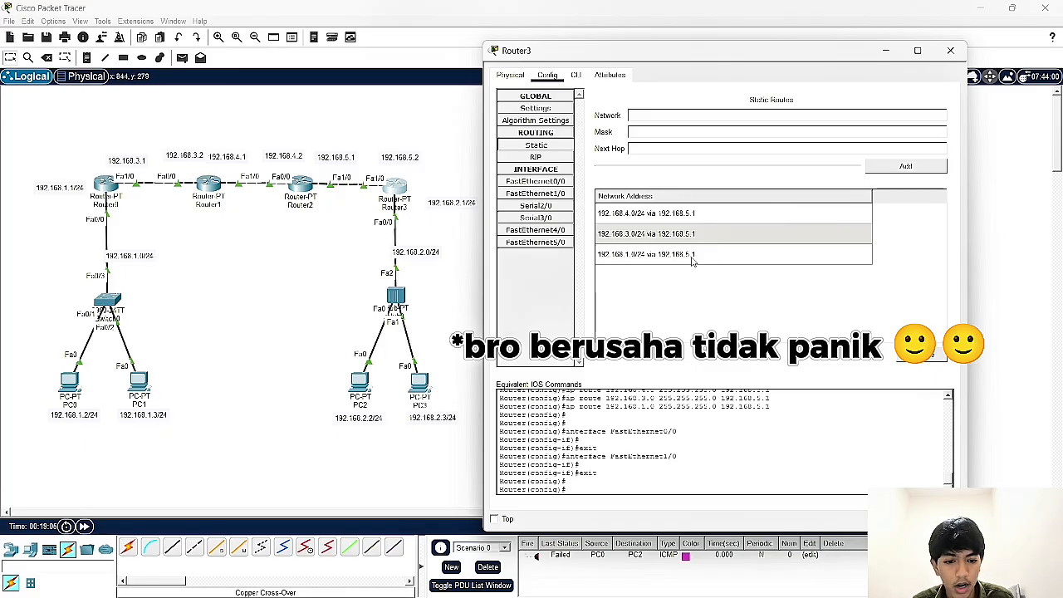
Step: Review the static routes configured on Router2 and Router1, and close Router1's window
{"action": "left_click", "coordinate": [300, 181]}
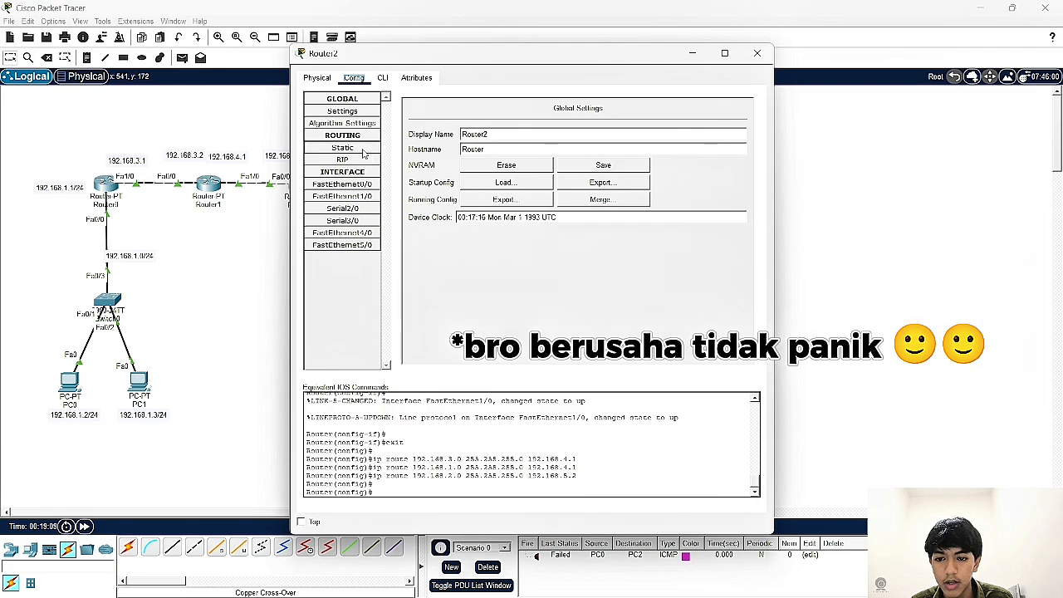
{"action": "left_click", "coordinate": [378, 147]}
{"action": "left_click_drag", "start_coordinate": [488, 62], "coordinate": [716, 61]}
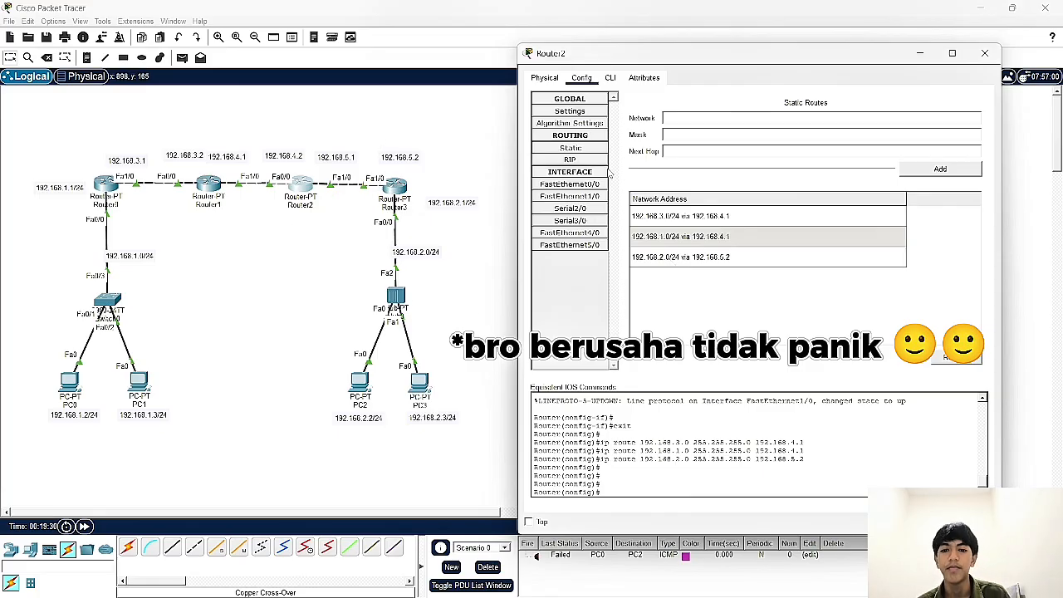
{"action": "left_click", "coordinate": [212, 184]}
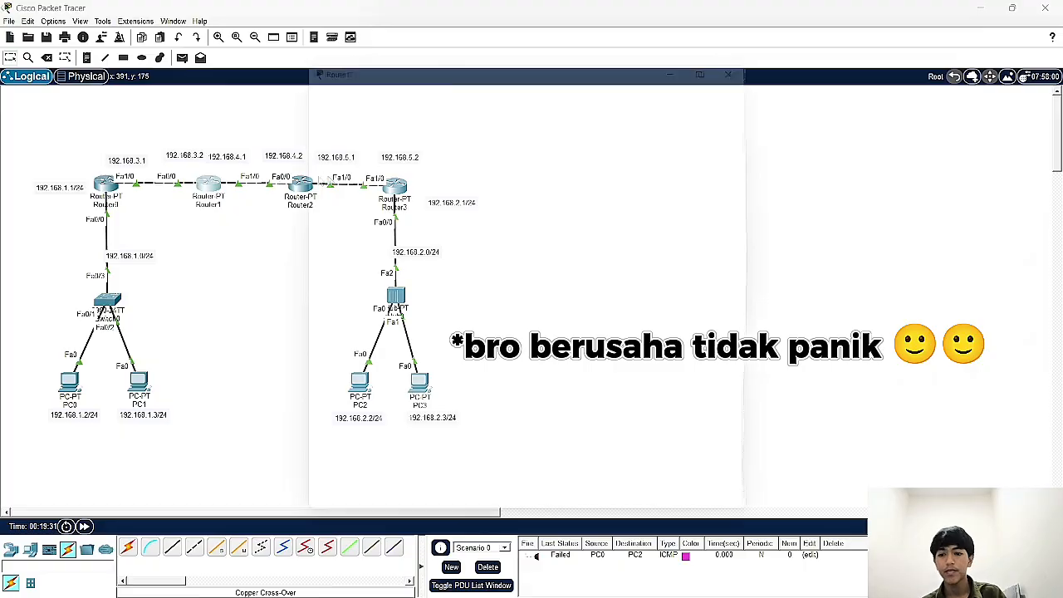
{"action": "left_click", "coordinate": [370, 149]}
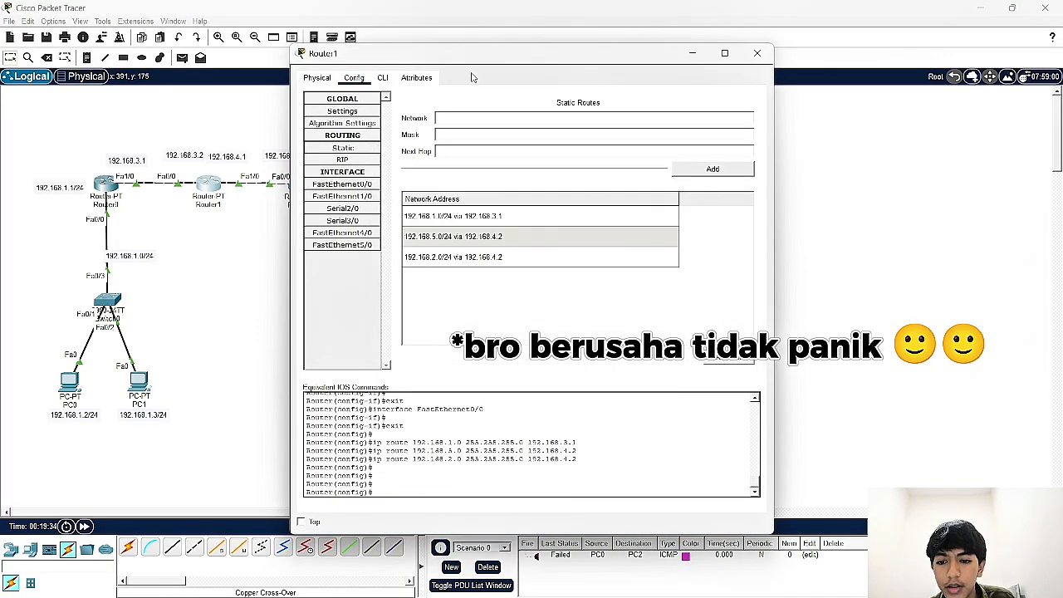
{"action": "left_click_drag", "start_coordinate": [604, 61], "coordinate": [811, 79]}
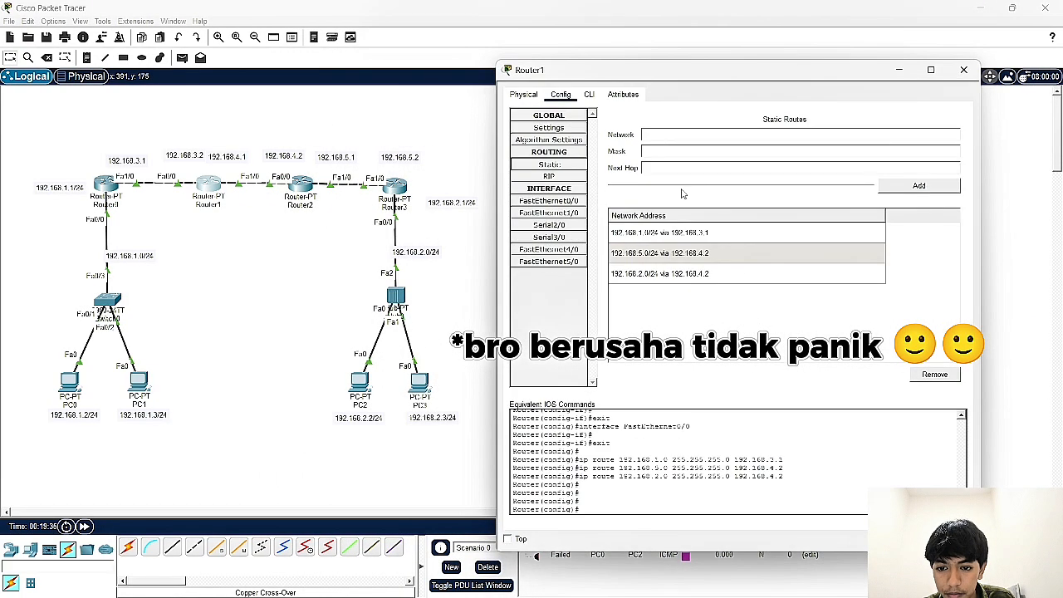
{"action": "left_click", "coordinate": [963, 70]}
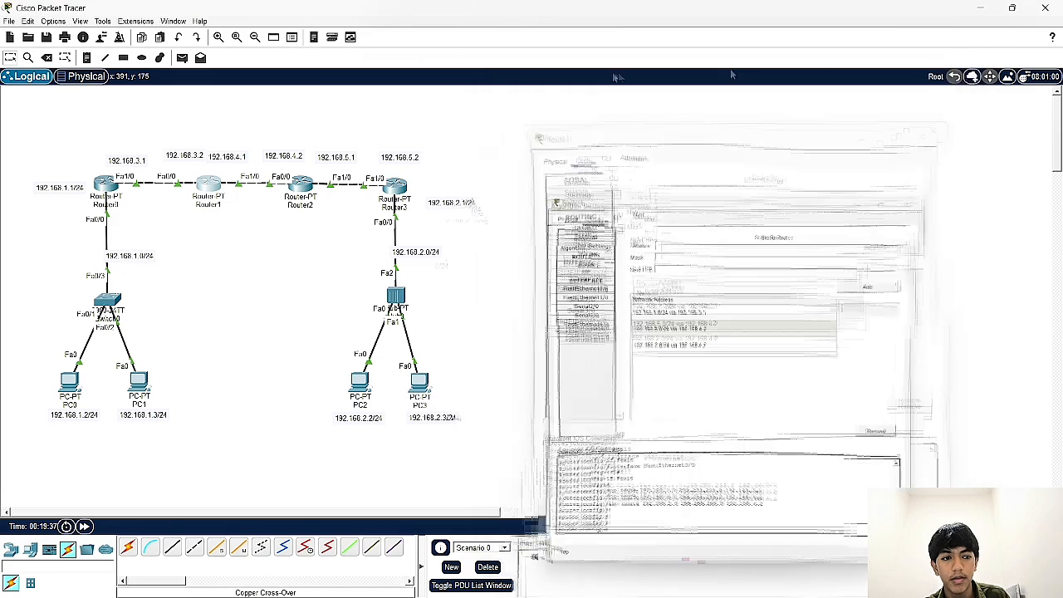
Step: Send a simple PDU from PC1 to PC2
{"action": "left_click", "coordinate": [182, 57]}
{"action": "left_click", "coordinate": [139, 382]}
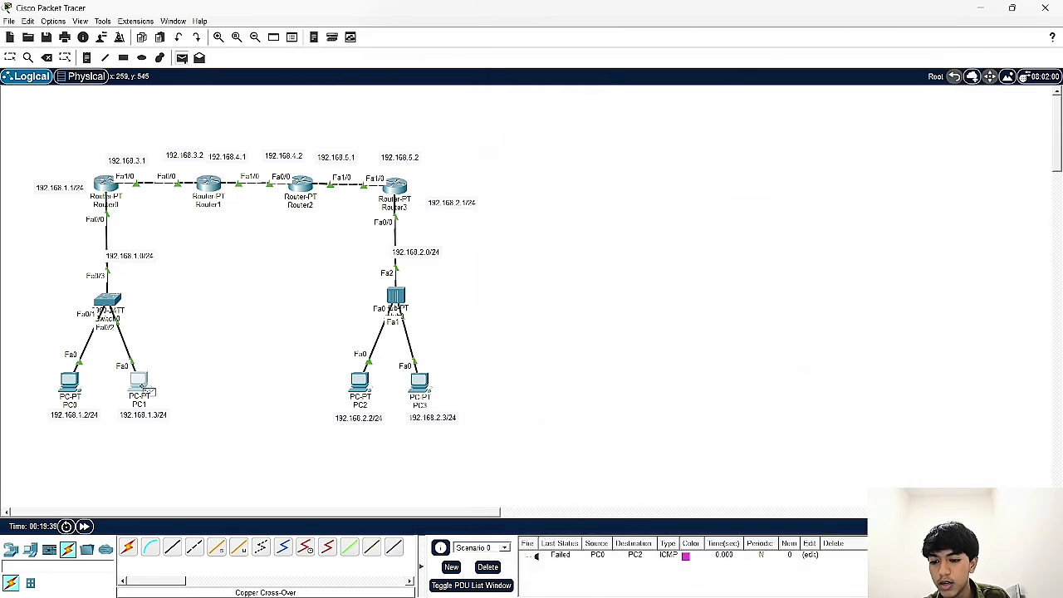
{"action": "left_click", "coordinate": [360, 386]}
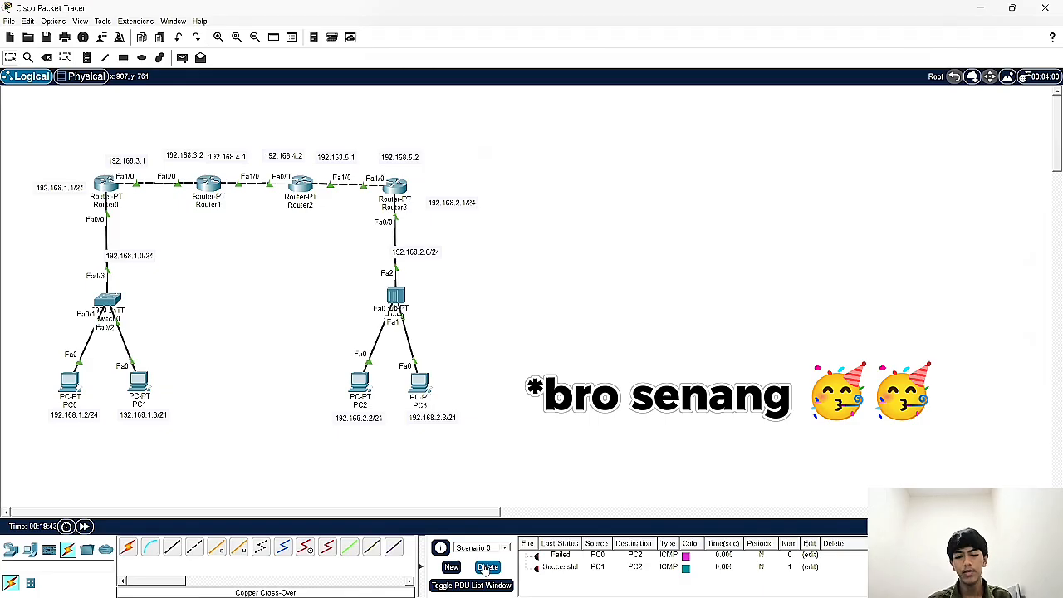
Step: Fast-forward the network time and send another simple PDU from PC1 to PC2
{"action": "left_click", "coordinate": [85, 526]}
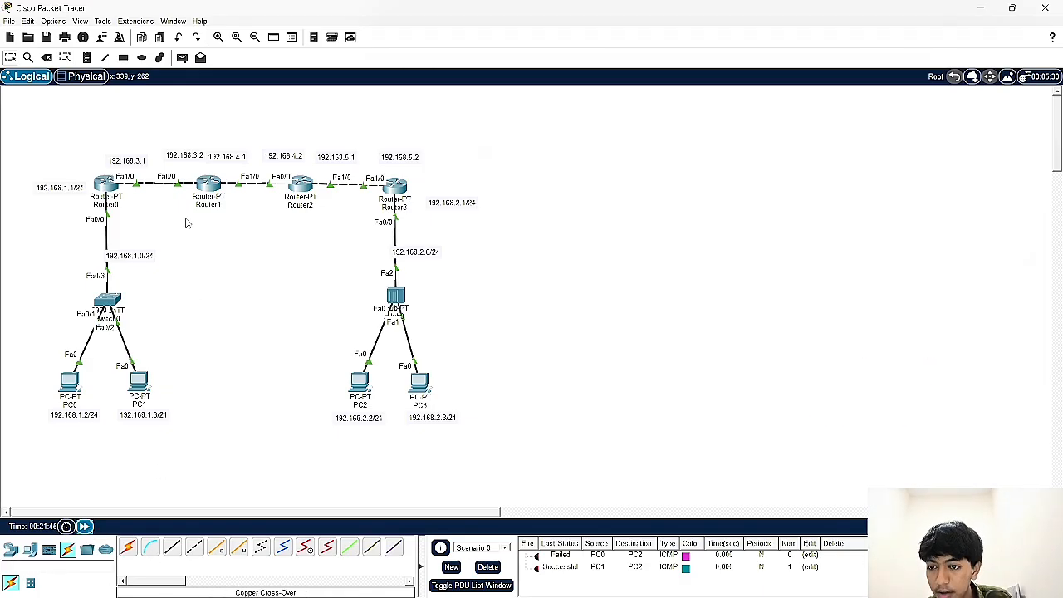
{"action": "left_click", "coordinate": [182, 57]}
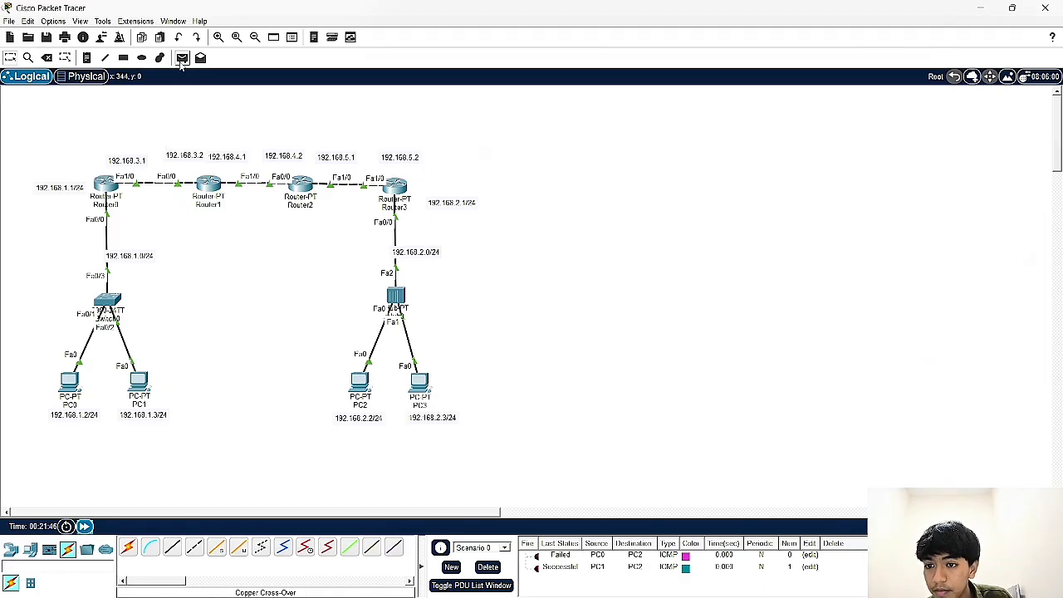
{"action": "left_click", "coordinate": [143, 399]}
{"action": "left_click", "coordinate": [362, 390]}
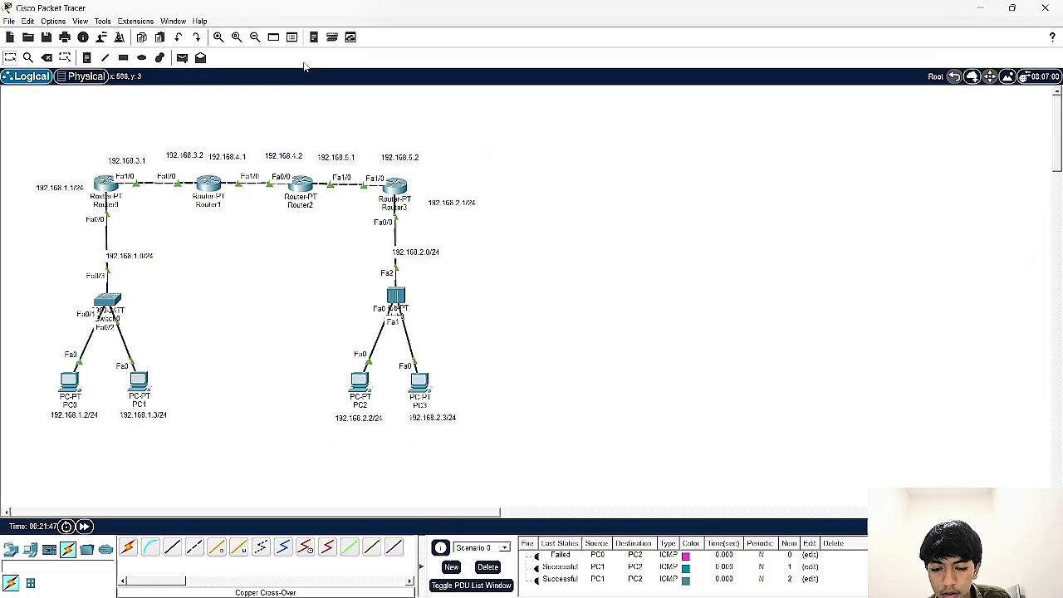
Step: Send a simple PDU from PC3 to PC0 and delete the scenario to clear the PDU list
{"action": "left_click", "coordinate": [181, 58]}
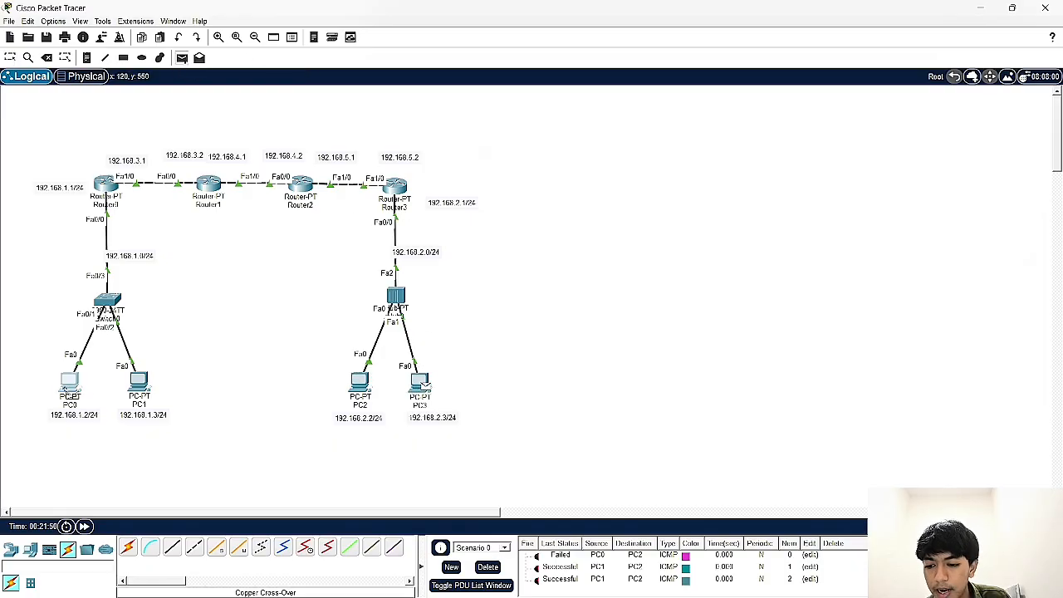
{"action": "left_click", "coordinate": [487, 567]}
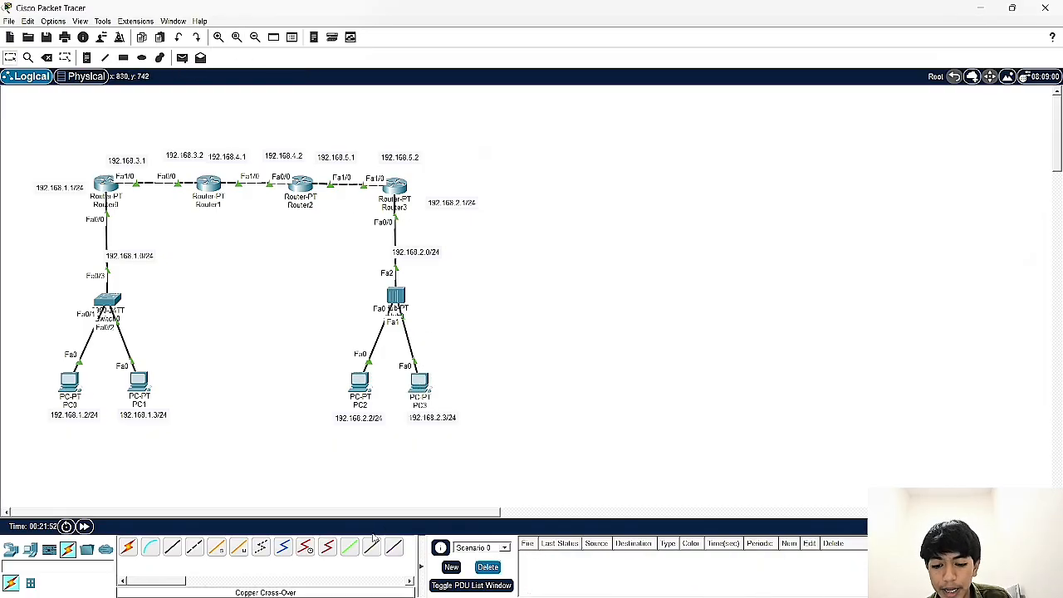
Step: Run ipconfig in PC1's Command Prompt and examine its IPv4 address and default gateway
{"action": "left_click", "coordinate": [139, 382]}
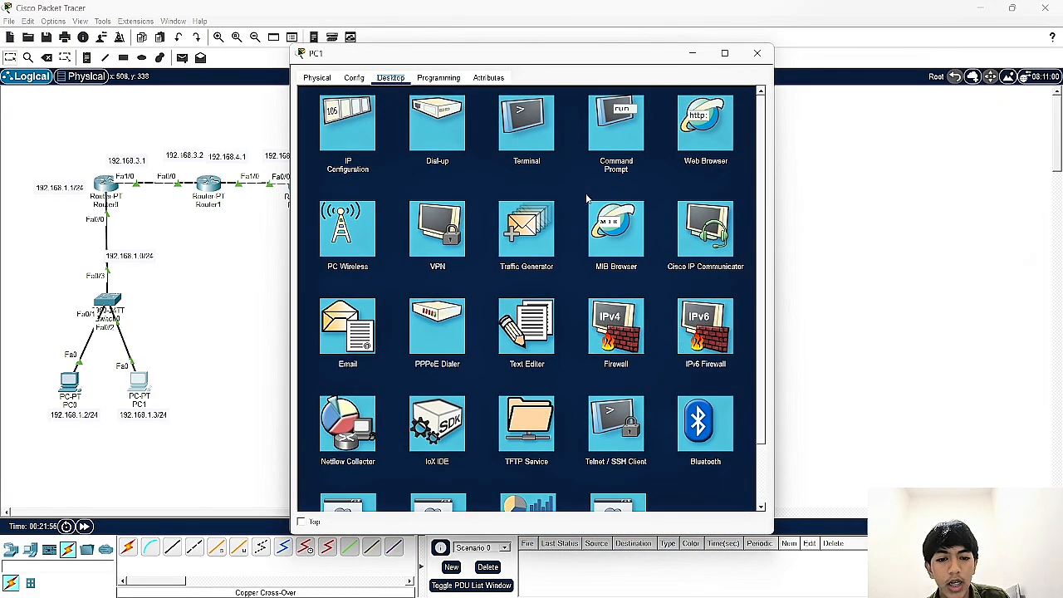
{"action": "left_click", "coordinate": [615, 133]}
{"action": "left_click_drag", "start_coordinate": [605, 60], "coordinate": [838, 97]}
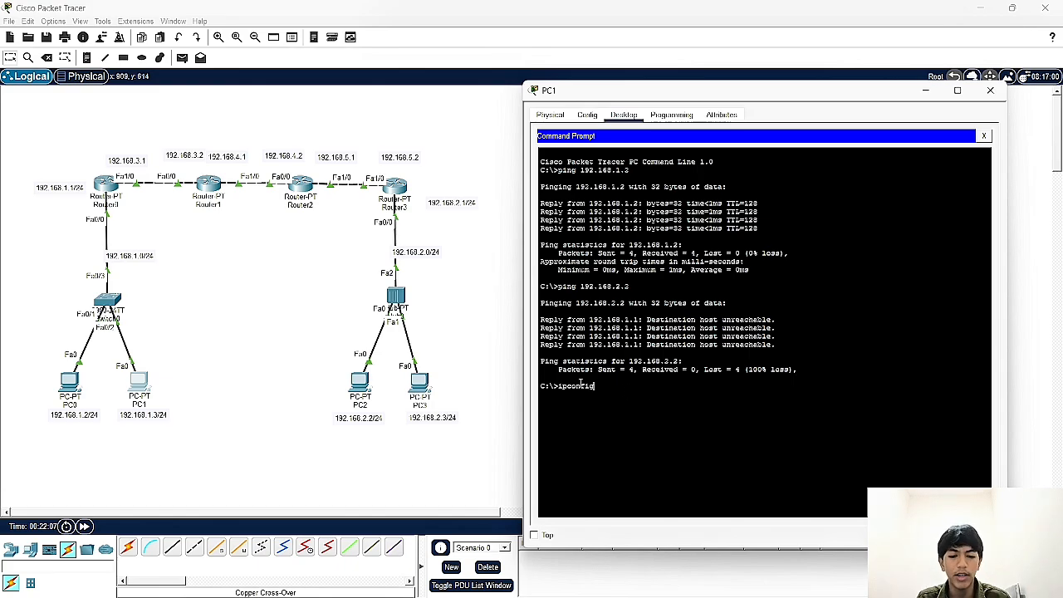
{"action": "key", "text": "Return"}
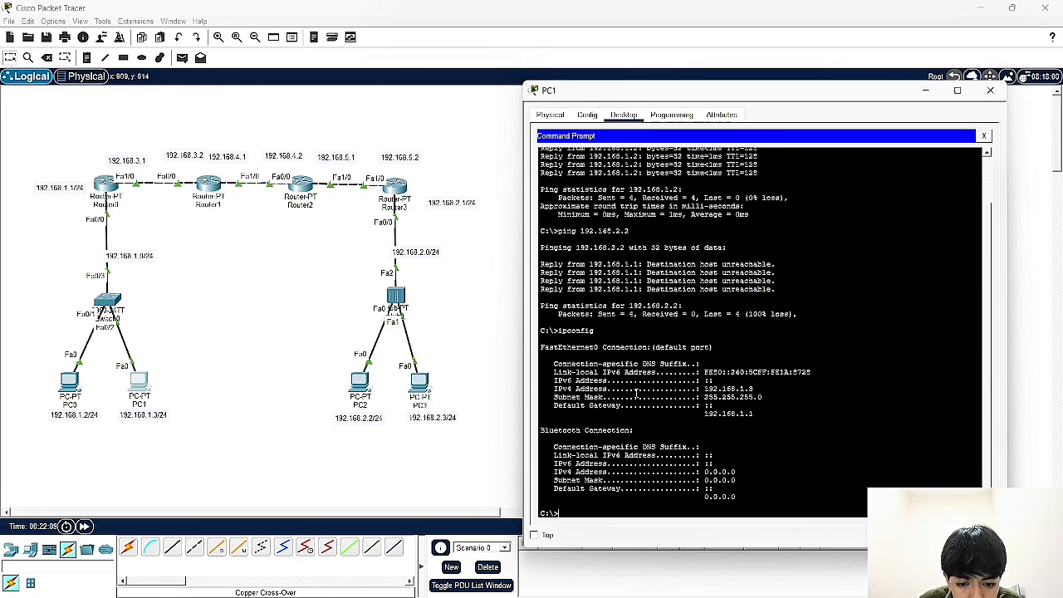
{"action": "left_click_drag", "start_coordinate": [704, 388], "coordinate": [756, 389]}
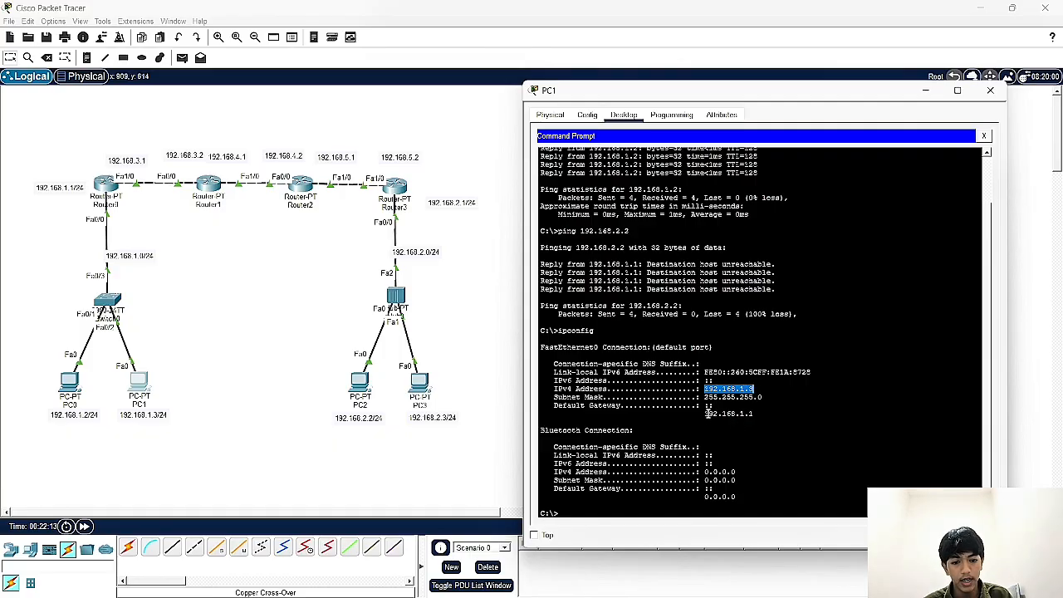
{"action": "left_click_drag", "start_coordinate": [706, 413], "coordinate": [754, 412]}
{"action": "left_click", "coordinate": [710, 395]}
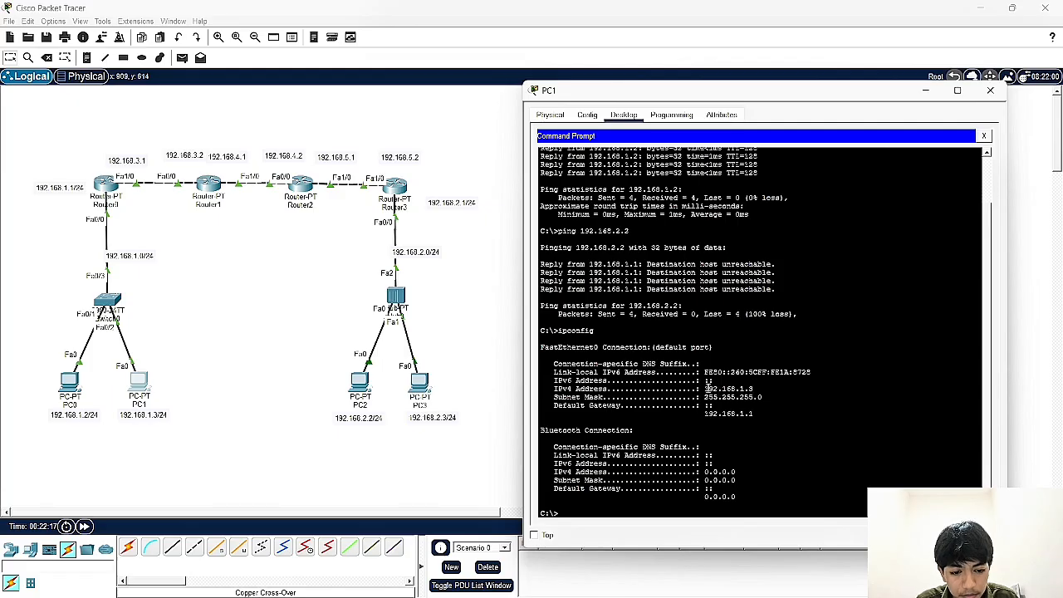
{"action": "left_click_drag", "start_coordinate": [704, 389], "coordinate": [754, 389]}
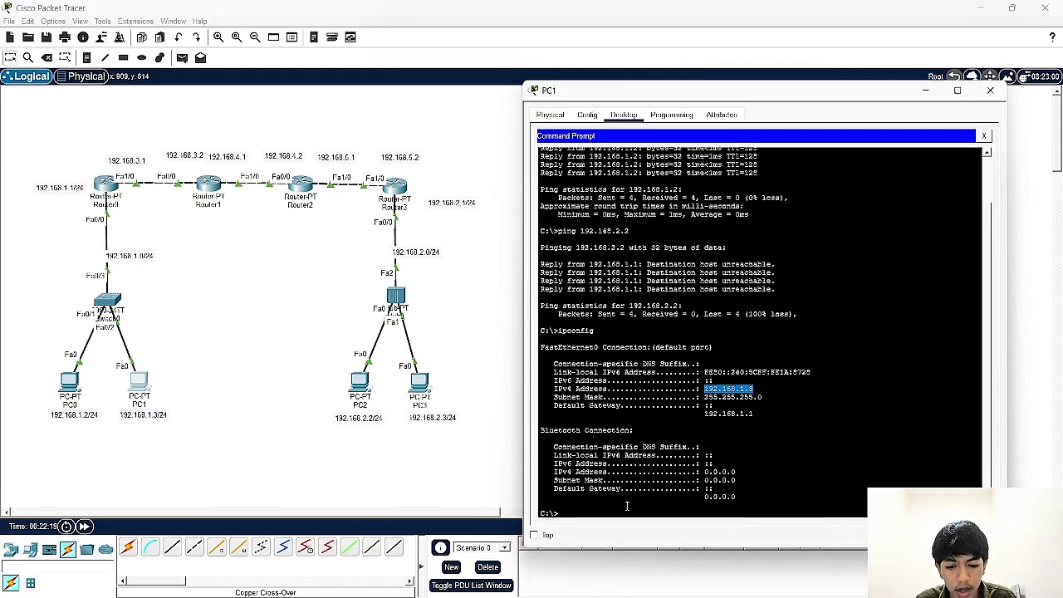
{"action": "left_click", "coordinate": [652, 497]}
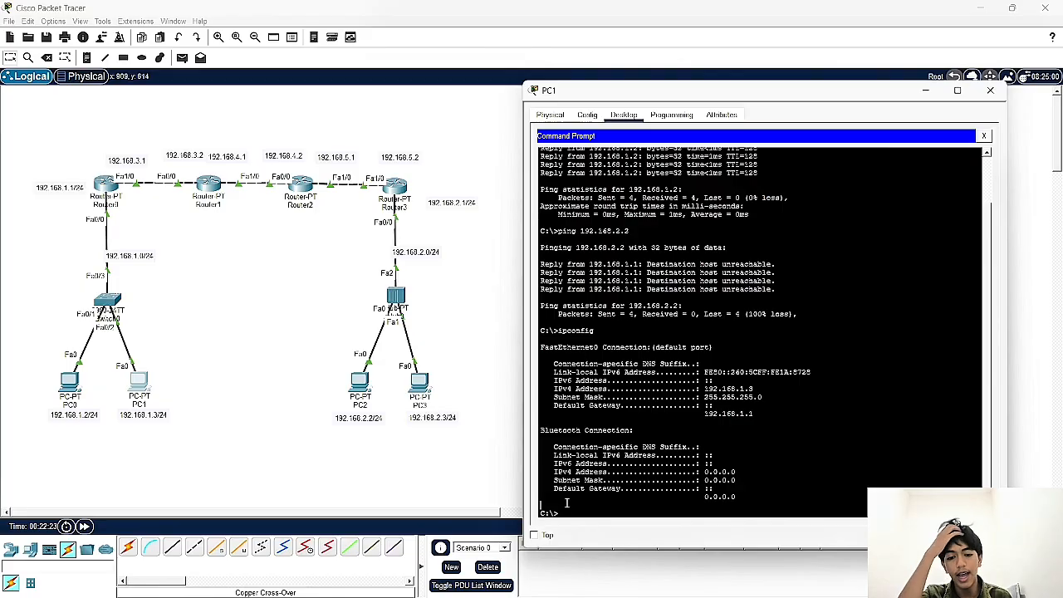
{"action": "left_click_drag", "start_coordinate": [557, 330], "coordinate": [610, 341]}
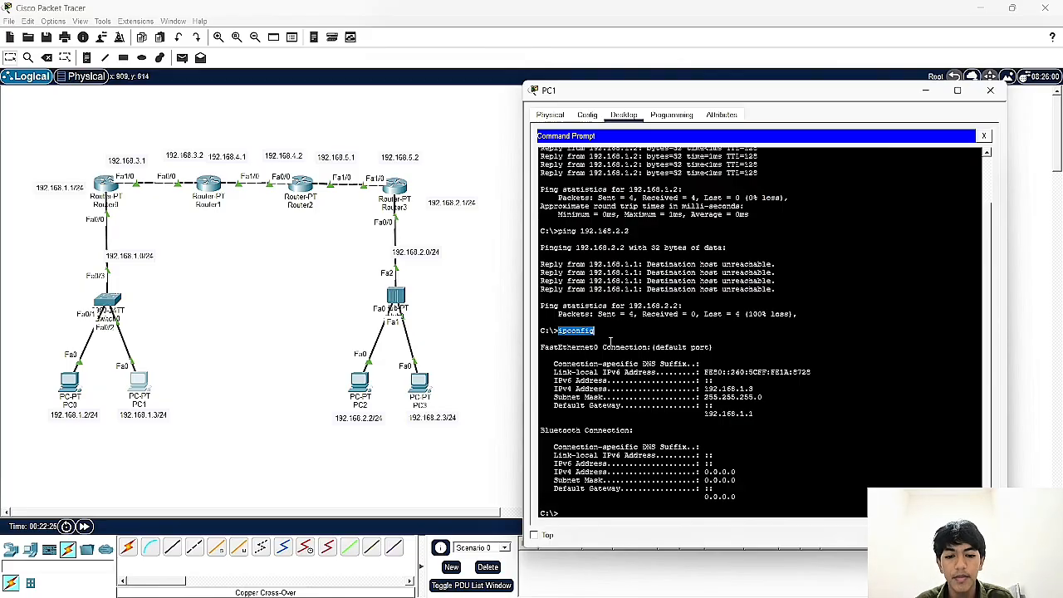
Step: Ping PC2 at 192.168.2.2 from PC1's Command Prompt and close PC1's window
{"action": "left_click", "coordinate": [578, 511]}
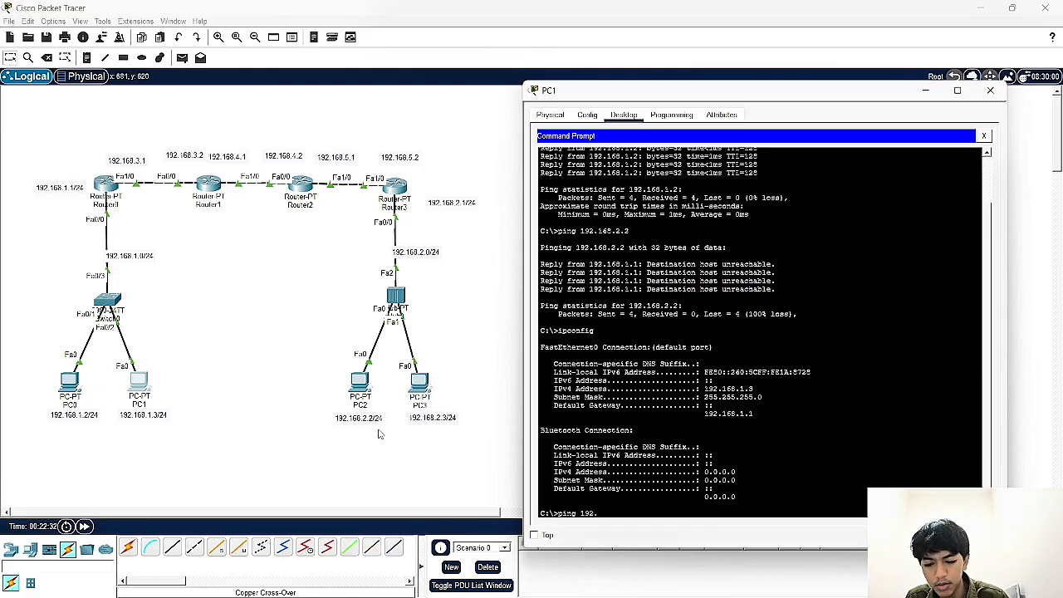
{"action": "type", "text": "8.2.2"}
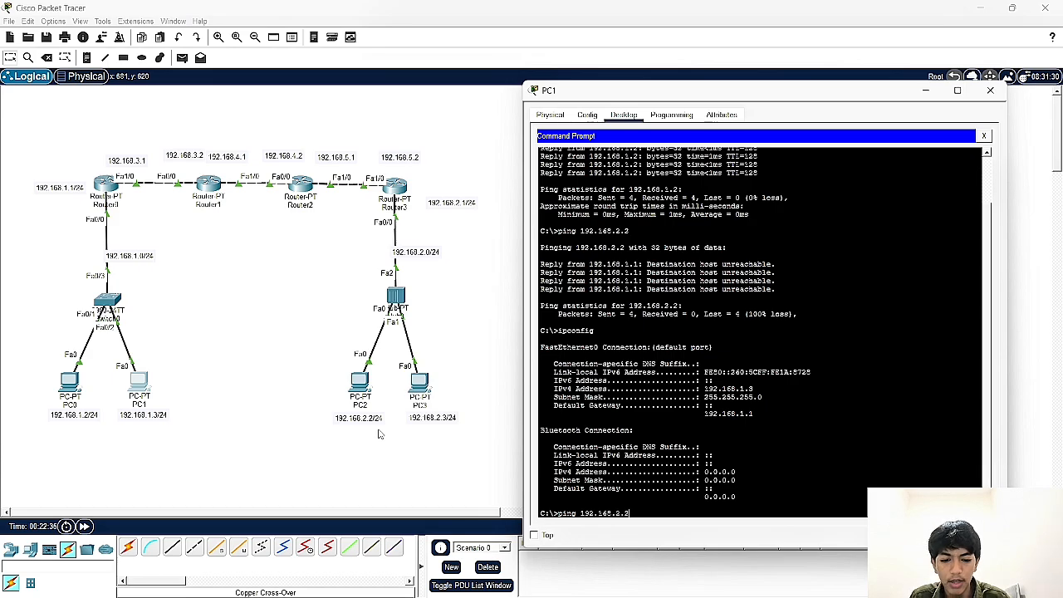
{"action": "key", "text": "Return"}
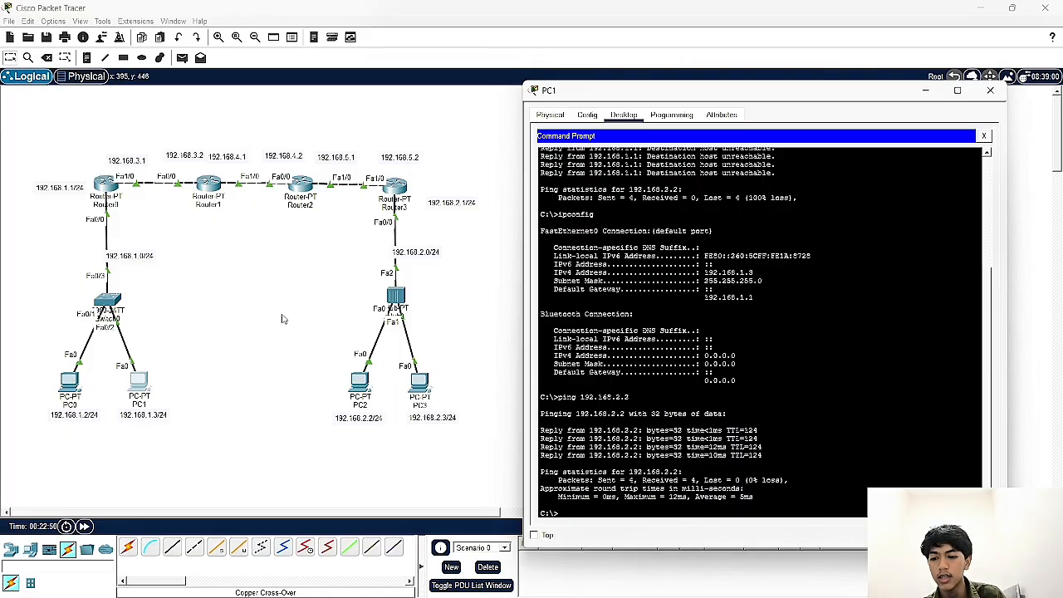
{"action": "left_click", "coordinate": [989, 91]}
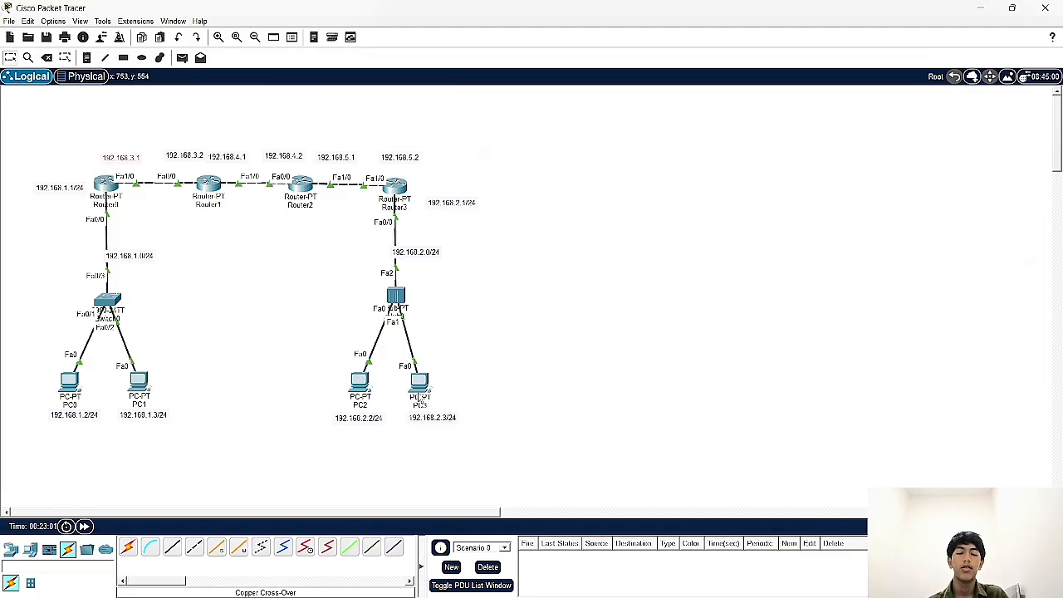
{"action": "mouse_move", "coordinate": [421, 398]}
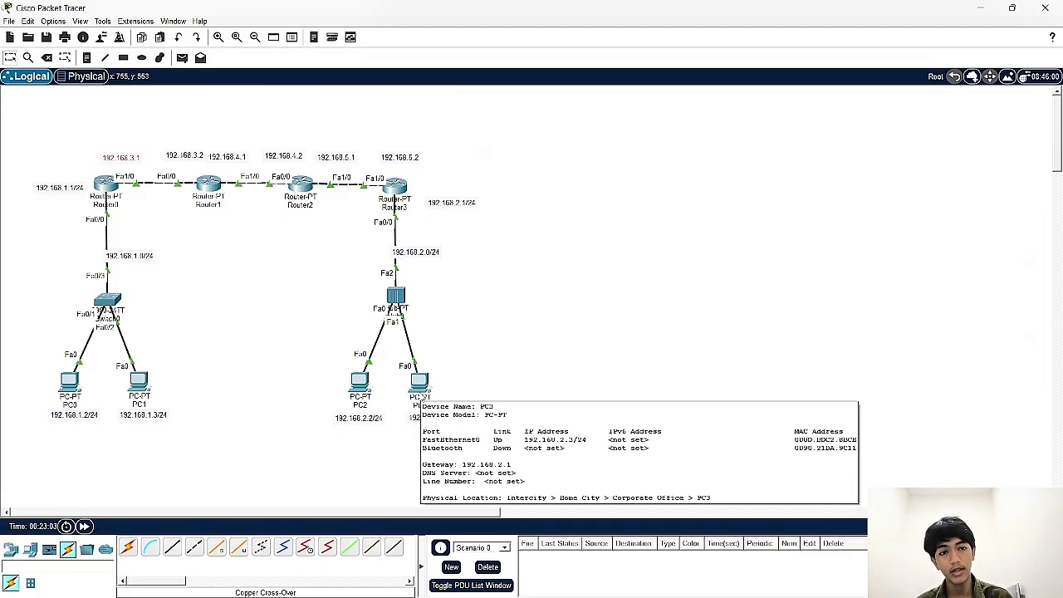